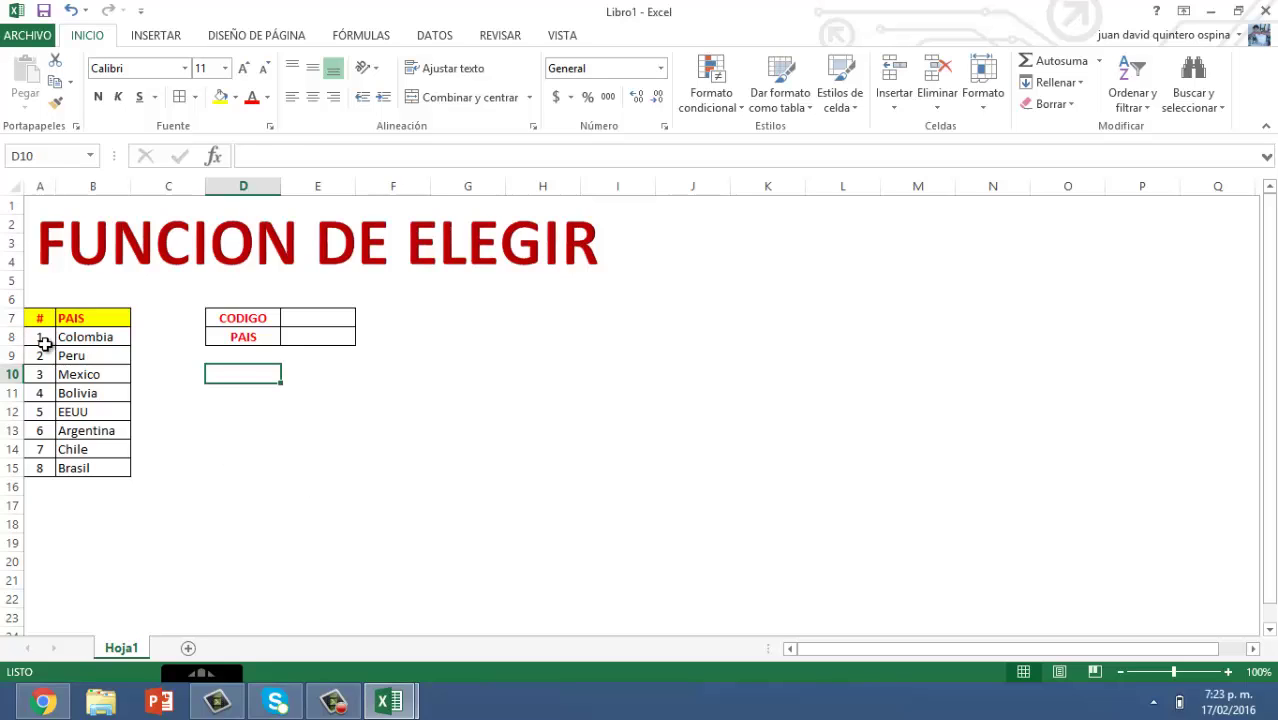
# Step: Select cells in the PAIS country list to review its entries
pyautogui.moveTo(75, 320)
pyautogui.mouseDown()
pyautogui.moveTo(75, 465)
pyautogui.moveTo(85, 322)
pyautogui.mouseUp()
pyautogui.click(78, 408)
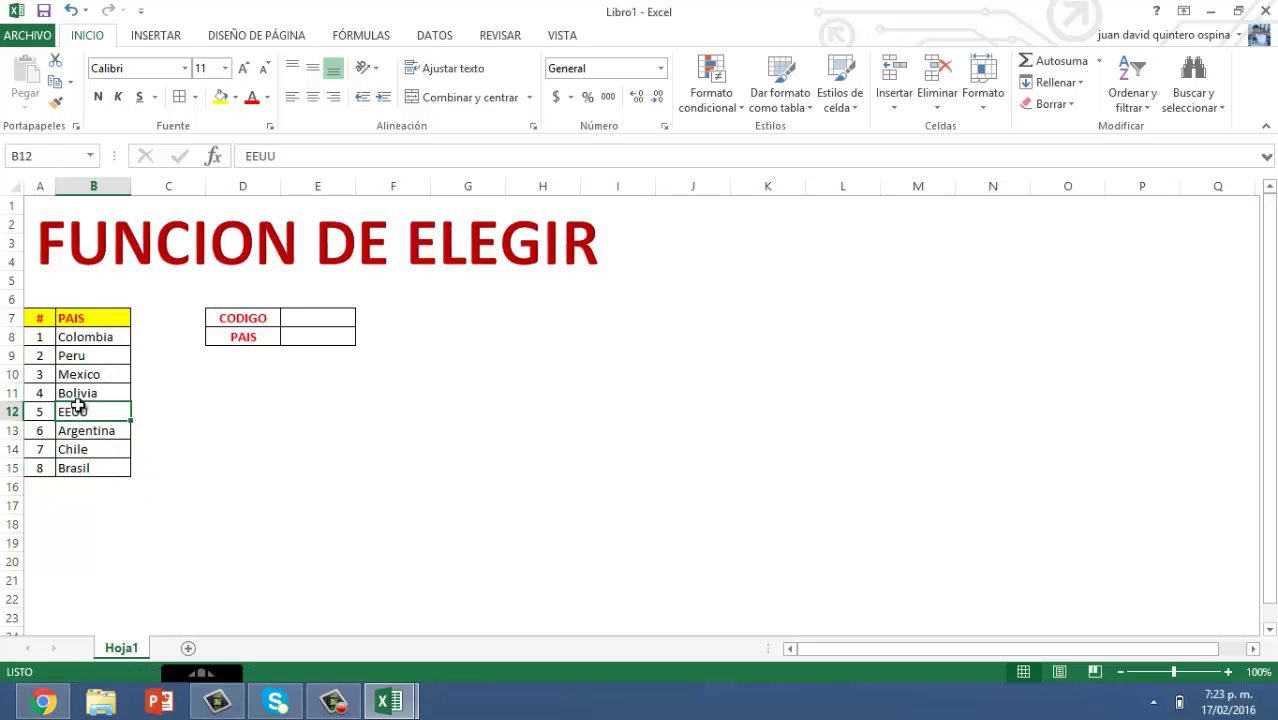
pyautogui.click(80, 355)
pyautogui.click(95, 322)
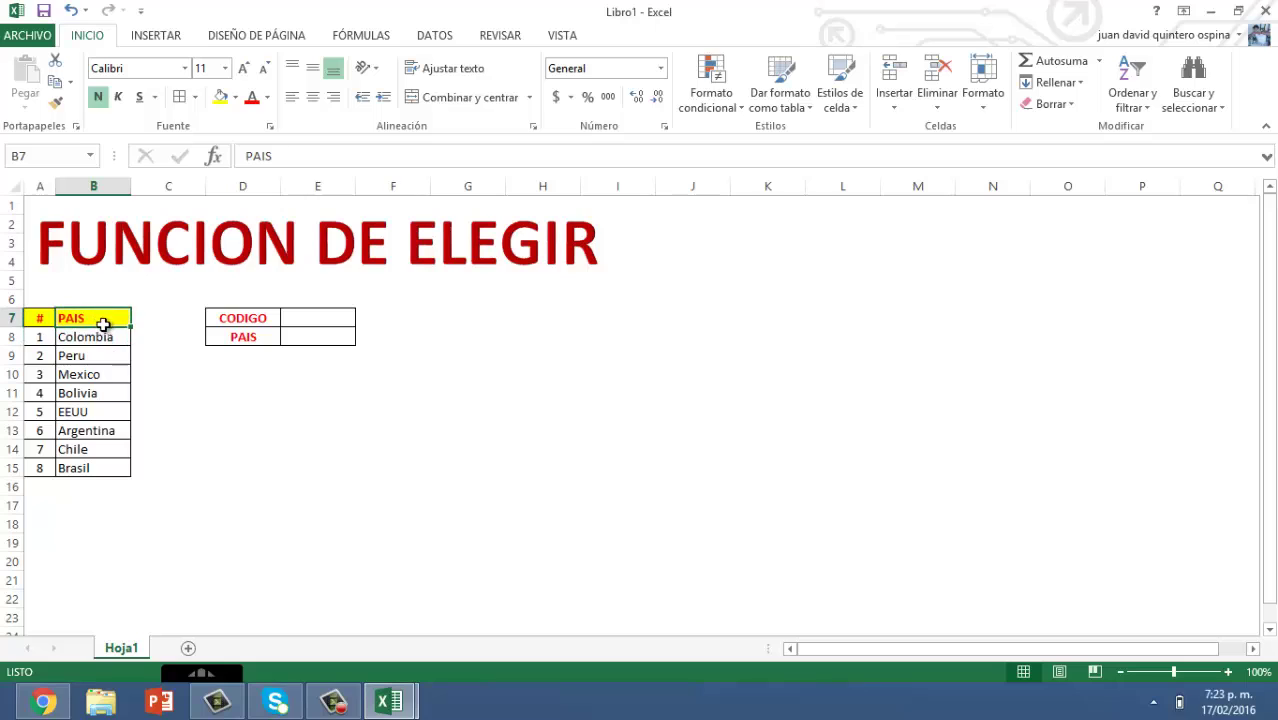
pyautogui.click(104, 333)
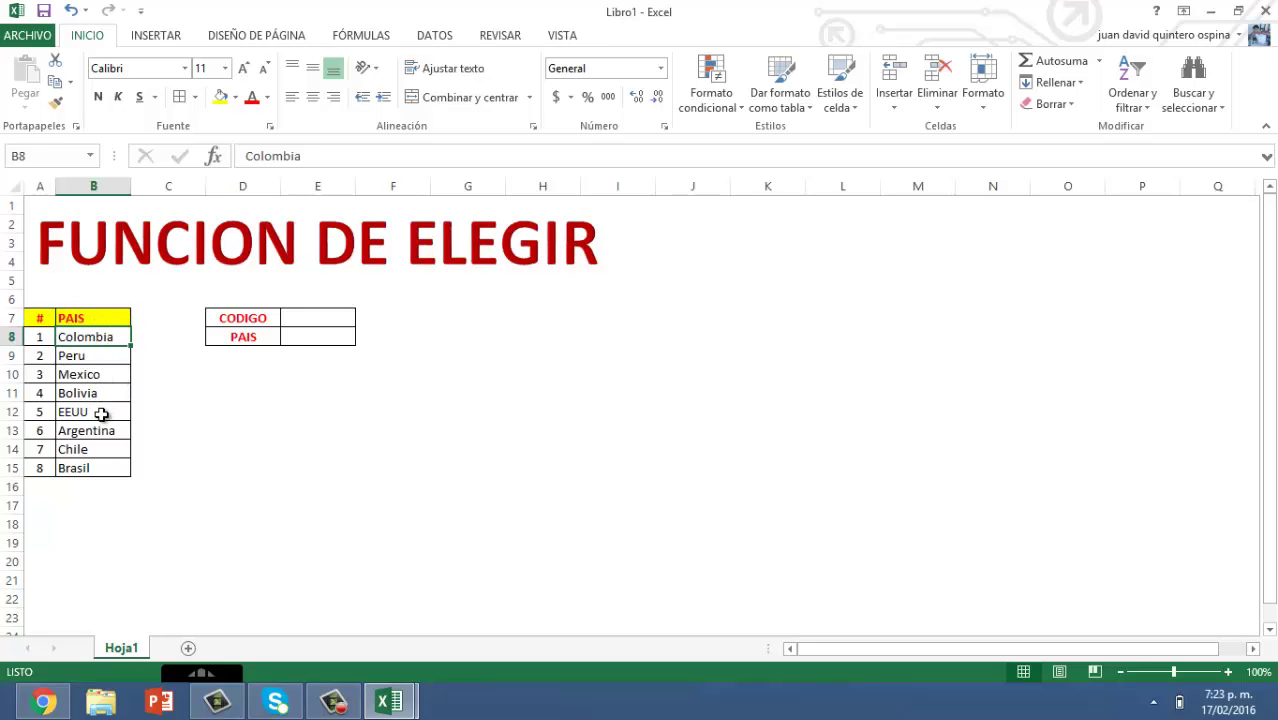
pyautogui.click(91, 470)
# Step: Enter =ELEGIR(3;B8:B15) in D12, which produces the #¡VALOR! error
pyautogui.click(224, 405)
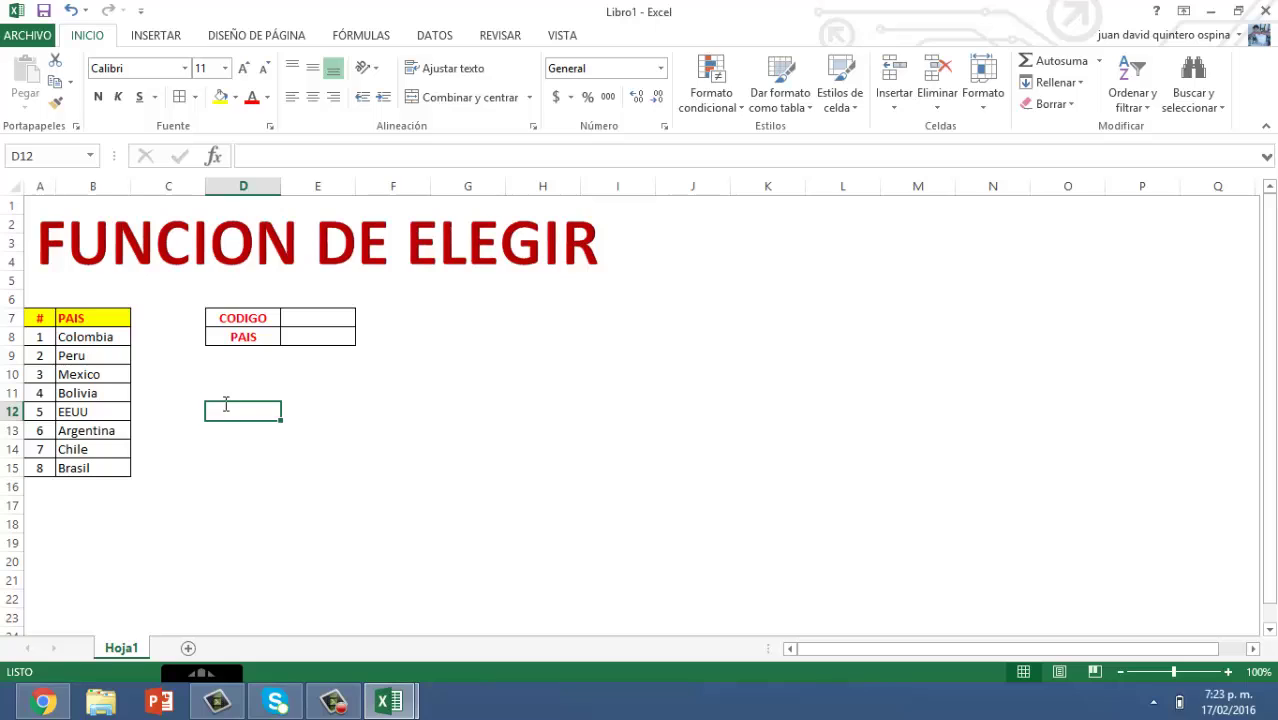
pyautogui.write('=')
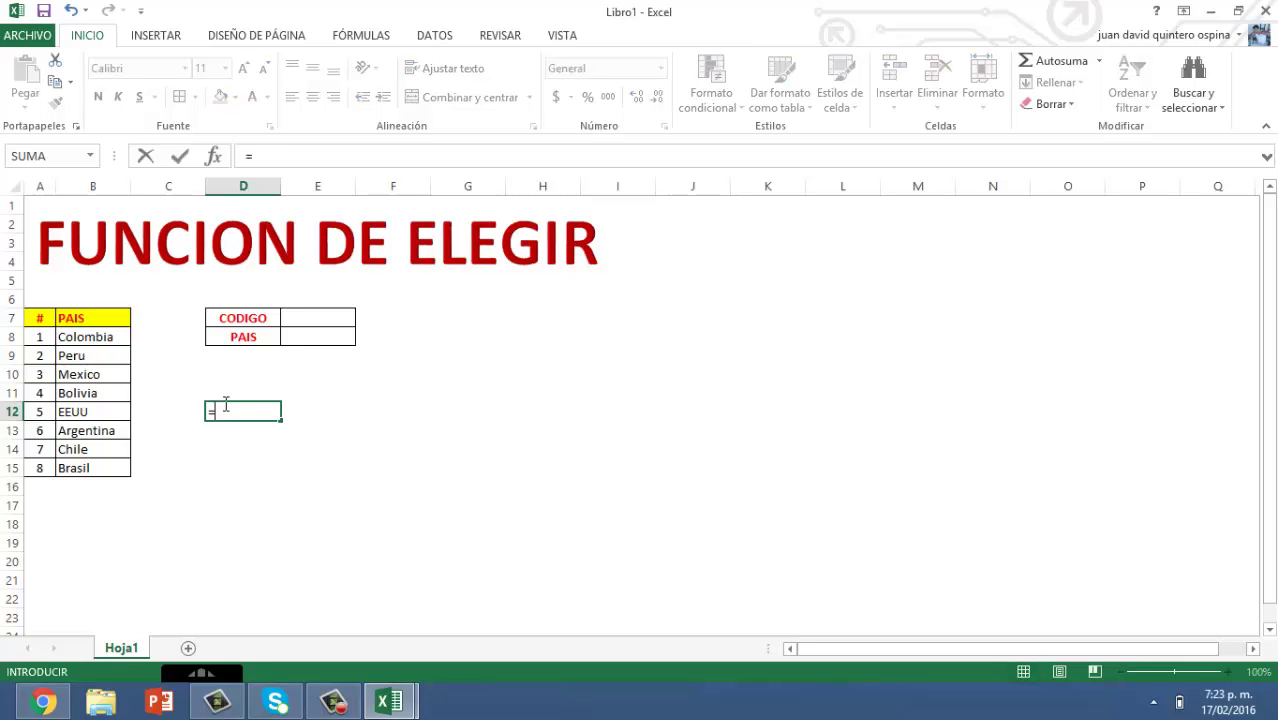
pyautogui.write('EL')
pyautogui.press('BackSpace')
pyautogui.write('IG')
pyautogui.press('BackSpace')
pyautogui.write('EGIR(')
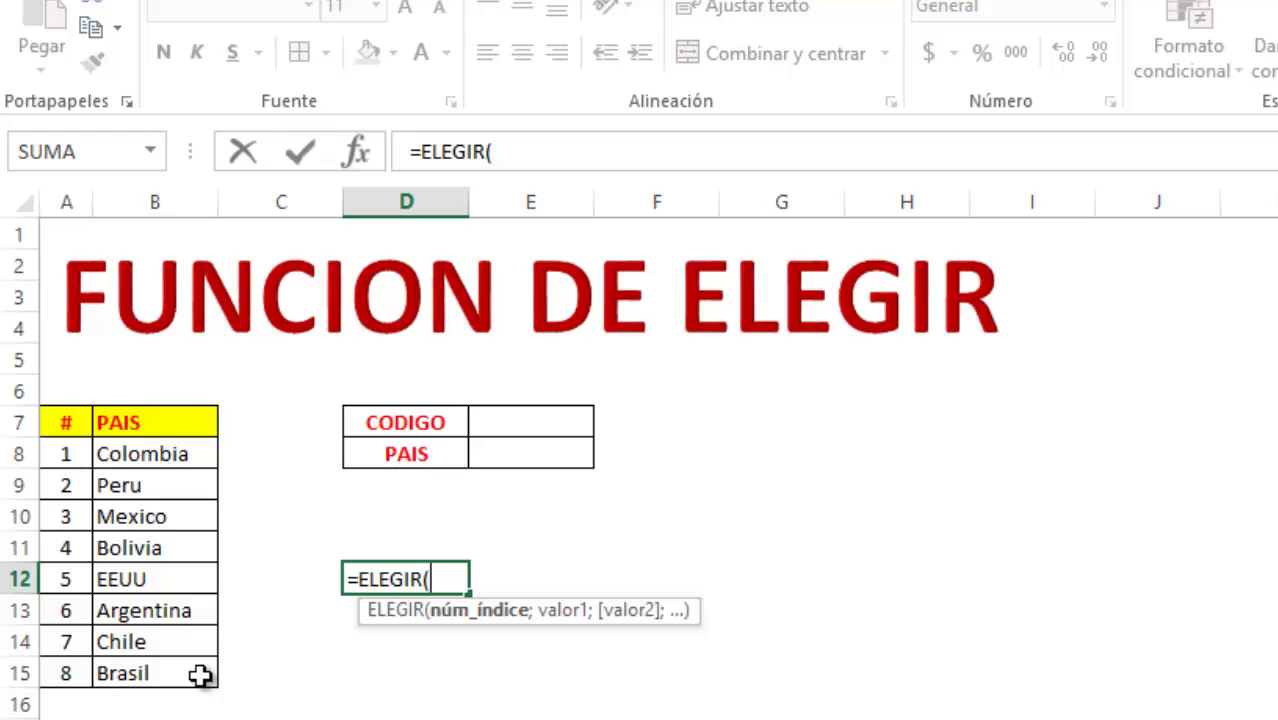
pyautogui.write('3')
pyautogui.write(';')
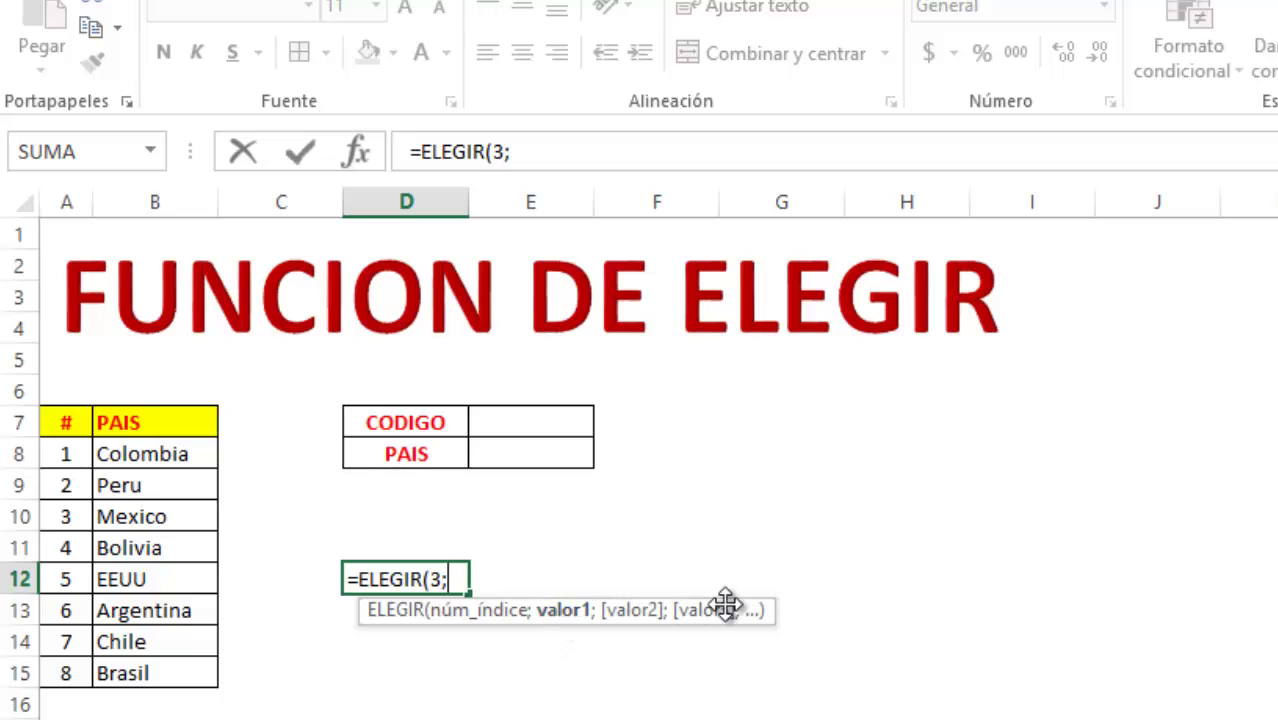
pyautogui.moveTo(172, 452); pyautogui.dragTo(151, 674)
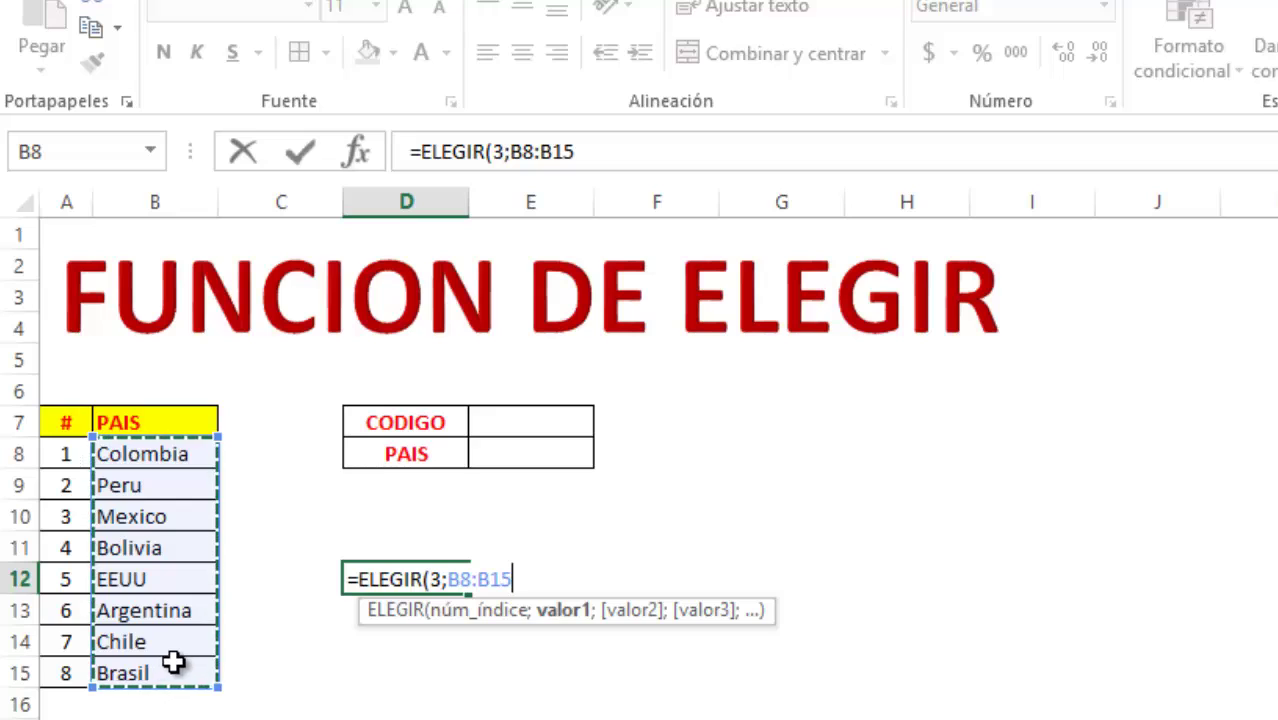
pyautogui.write(')')
pyautogui.press('Return')
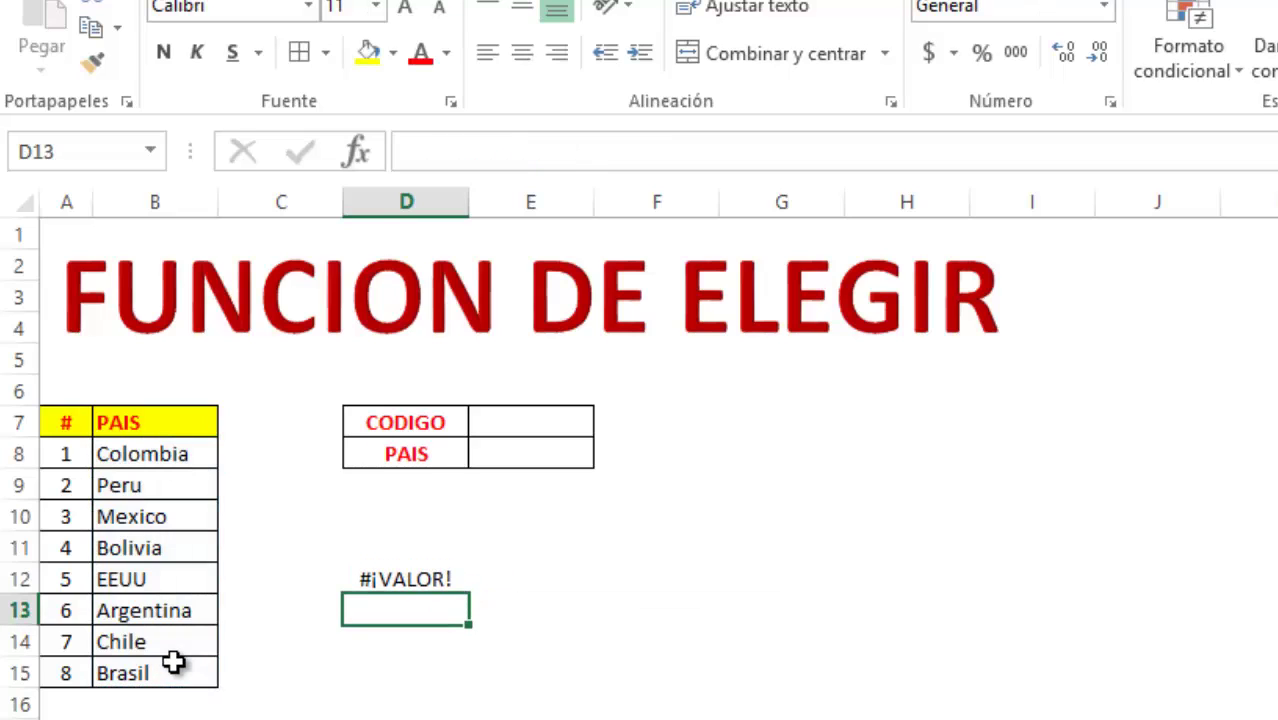
pyautogui.press('Up')
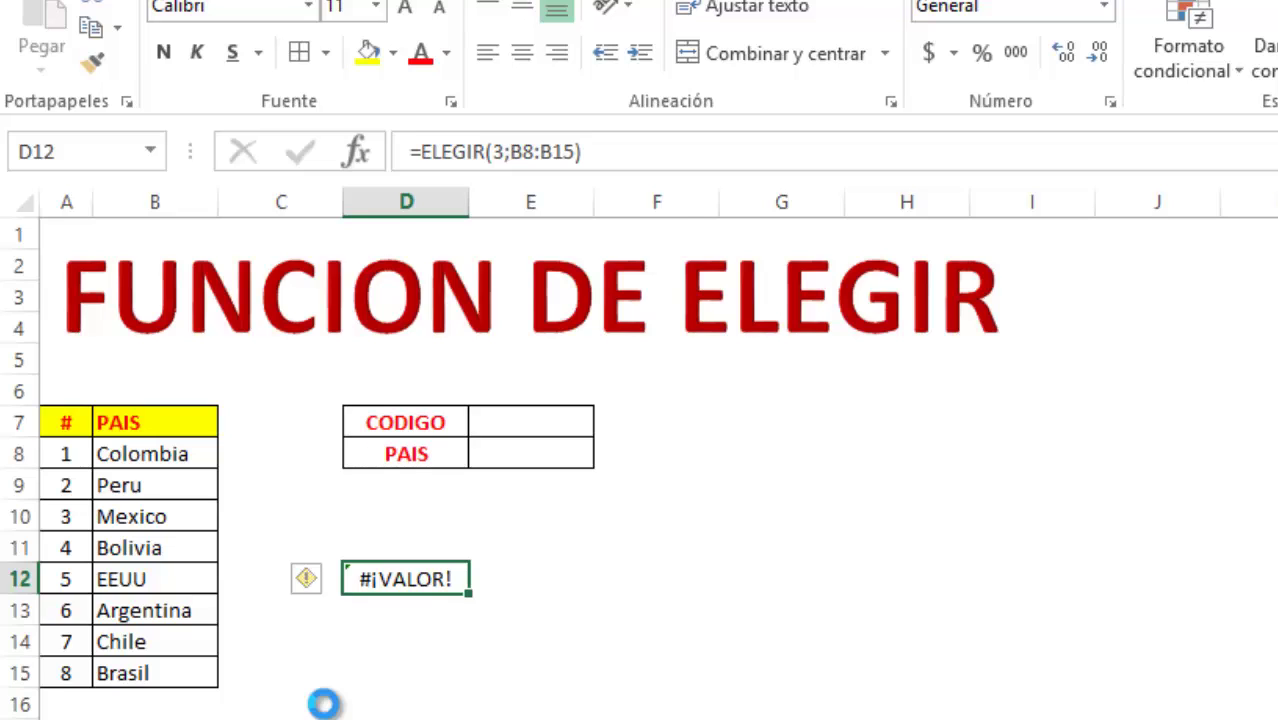
# Step: Replace D12 with =ELEGIR(5;B8;B9;B10;B11;B12;B13;B14;B15), listing each country cell separately
pyautogui.press('Delete')
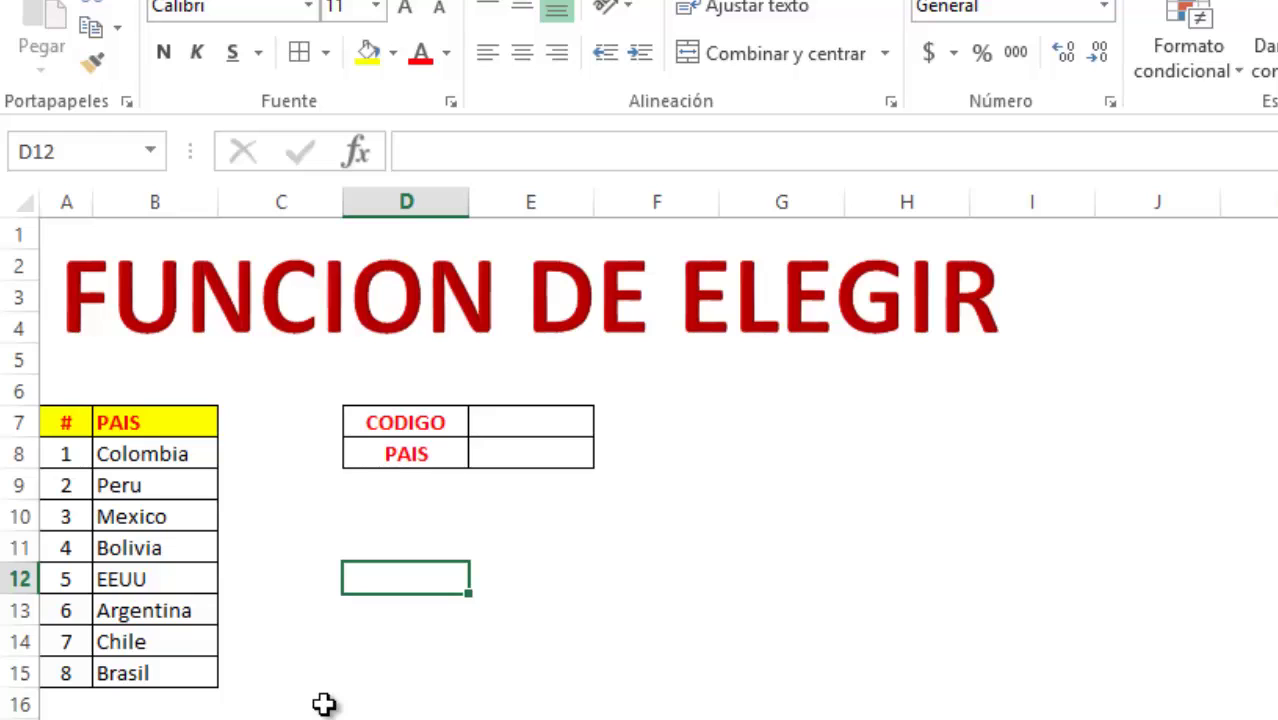
pyautogui.write('=EL')
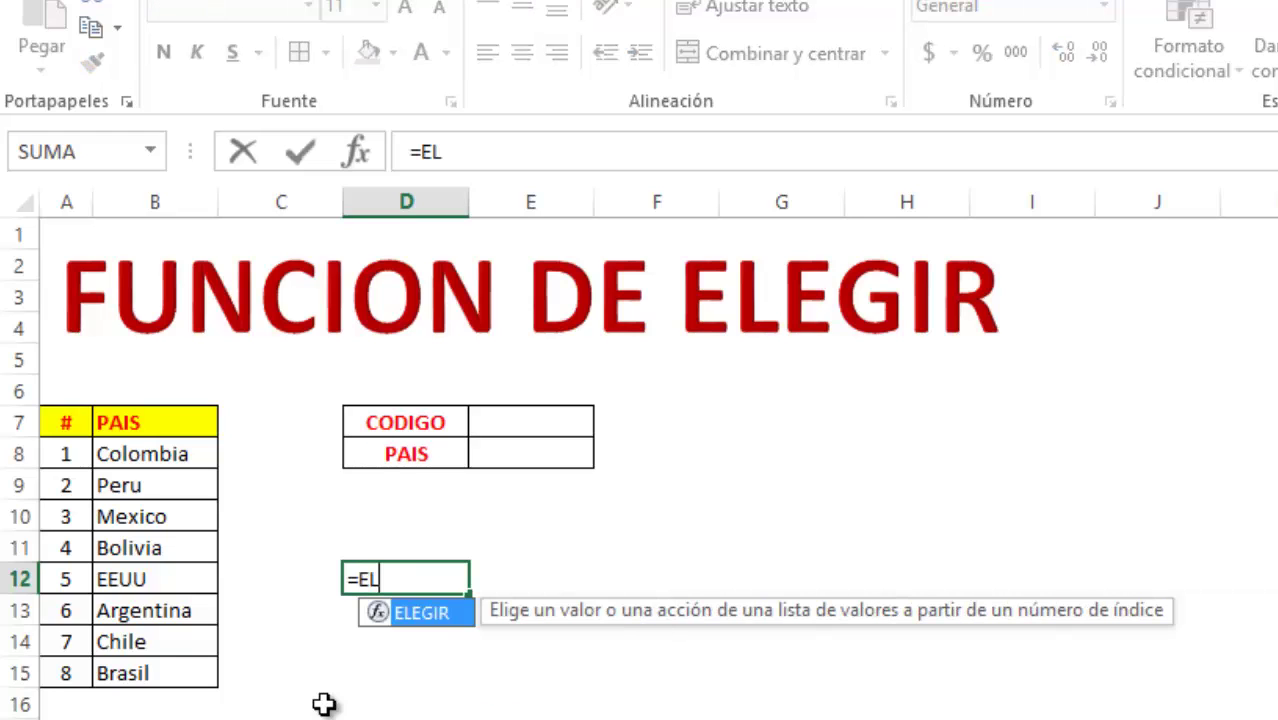
pyautogui.write('EGIR(')
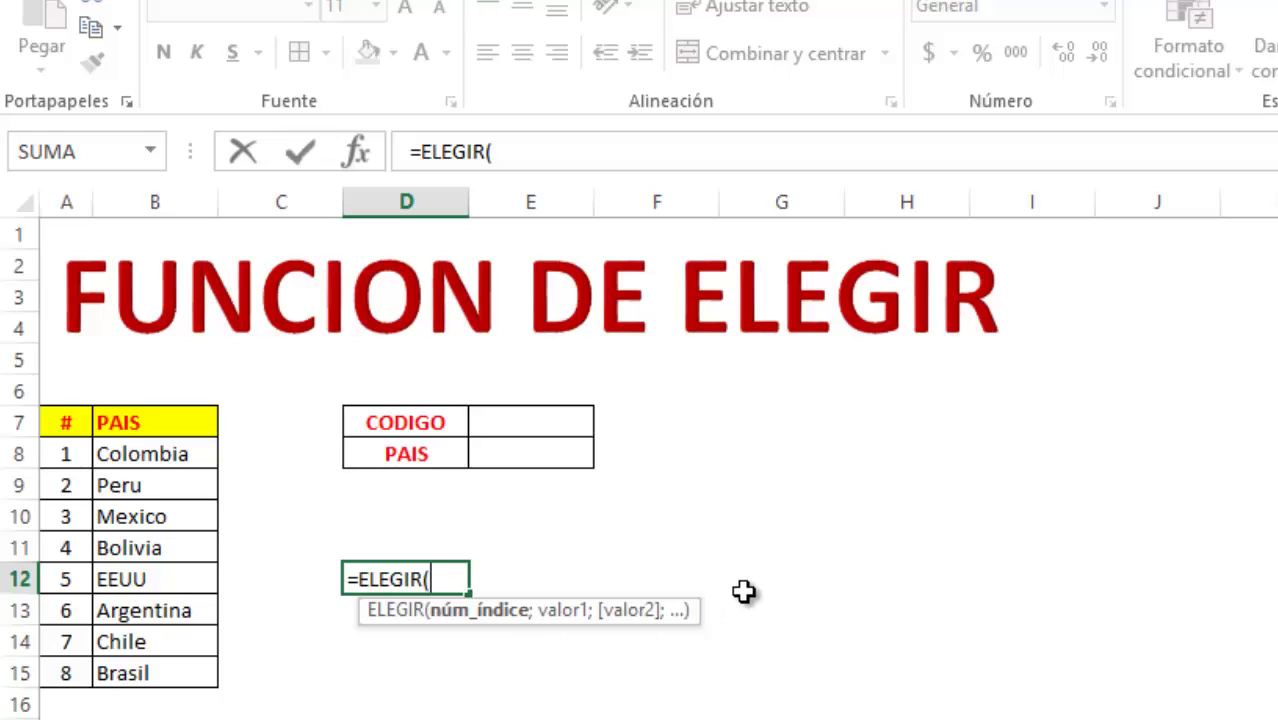
pyautogui.write('5')
pyautogui.write(';')
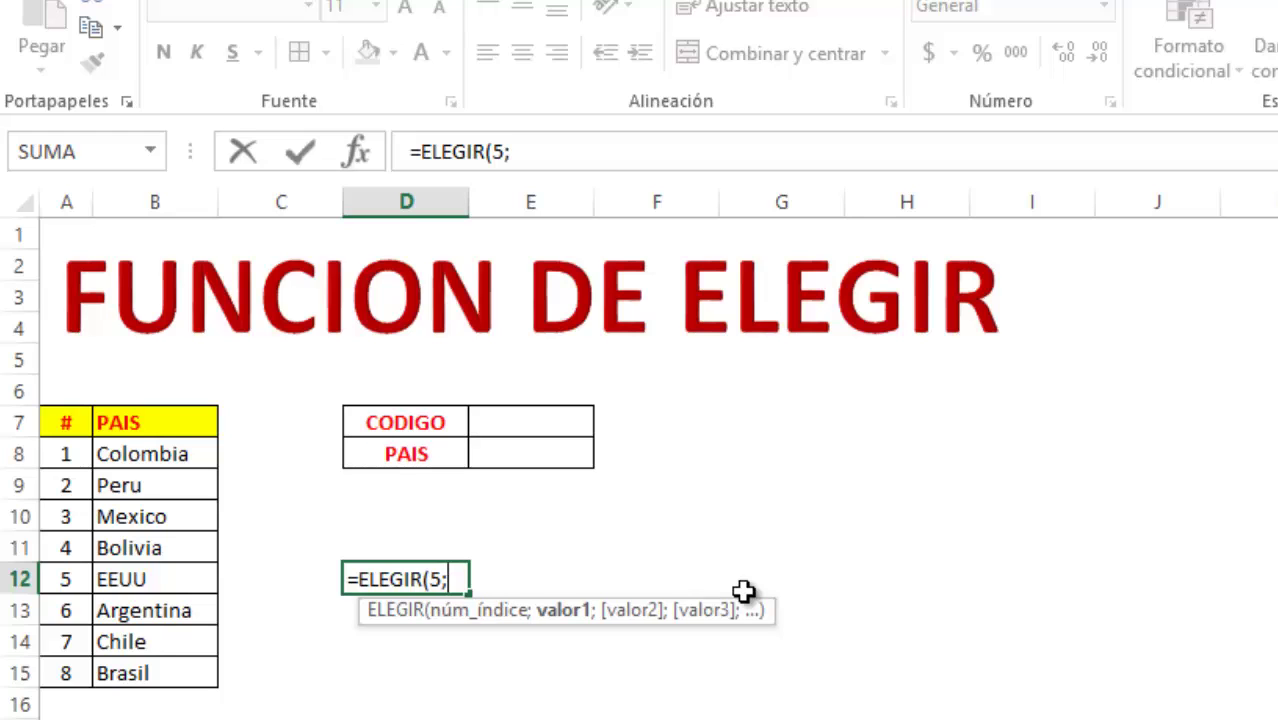
pyautogui.click(189, 449)
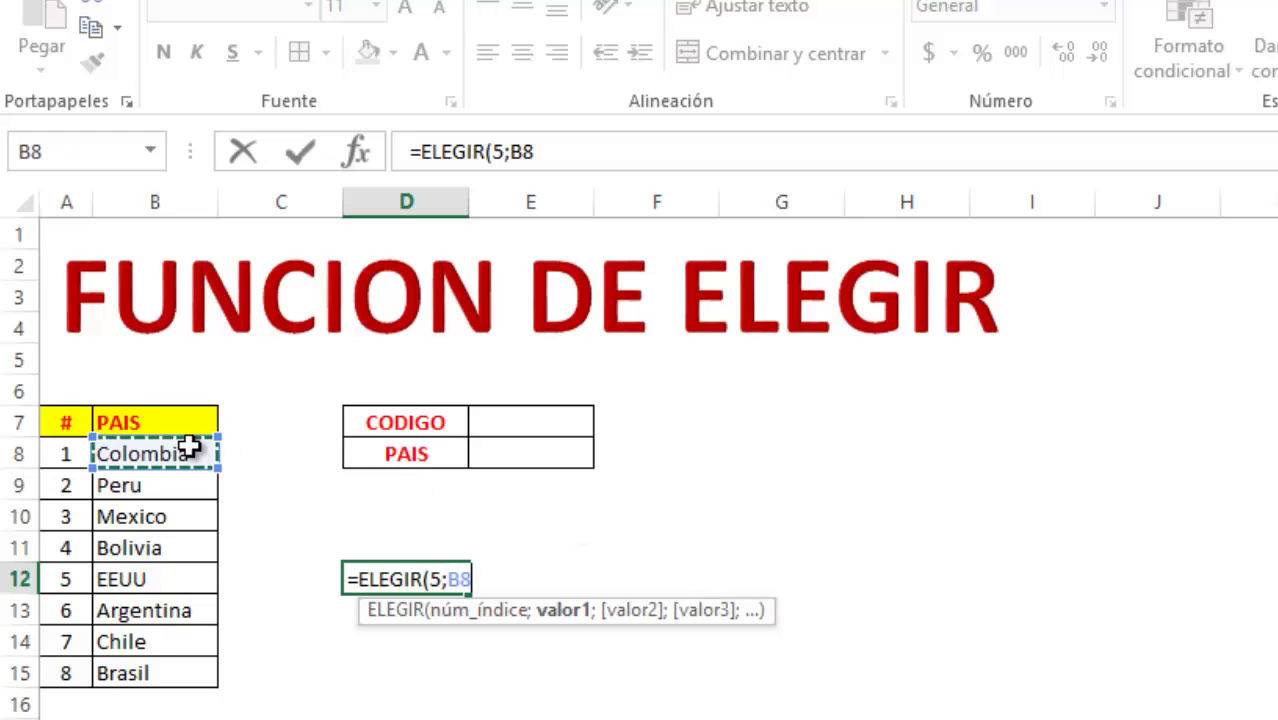
pyautogui.write(';')
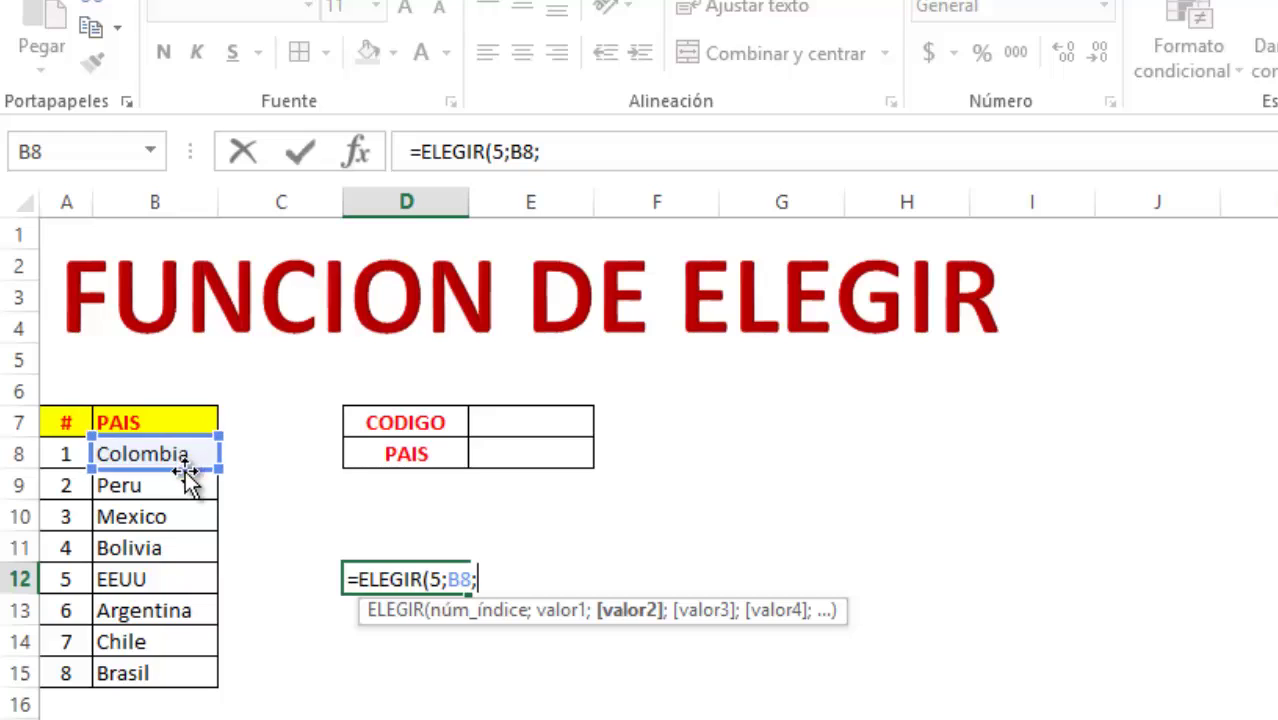
pyautogui.click(185, 485)
pyautogui.write(';')
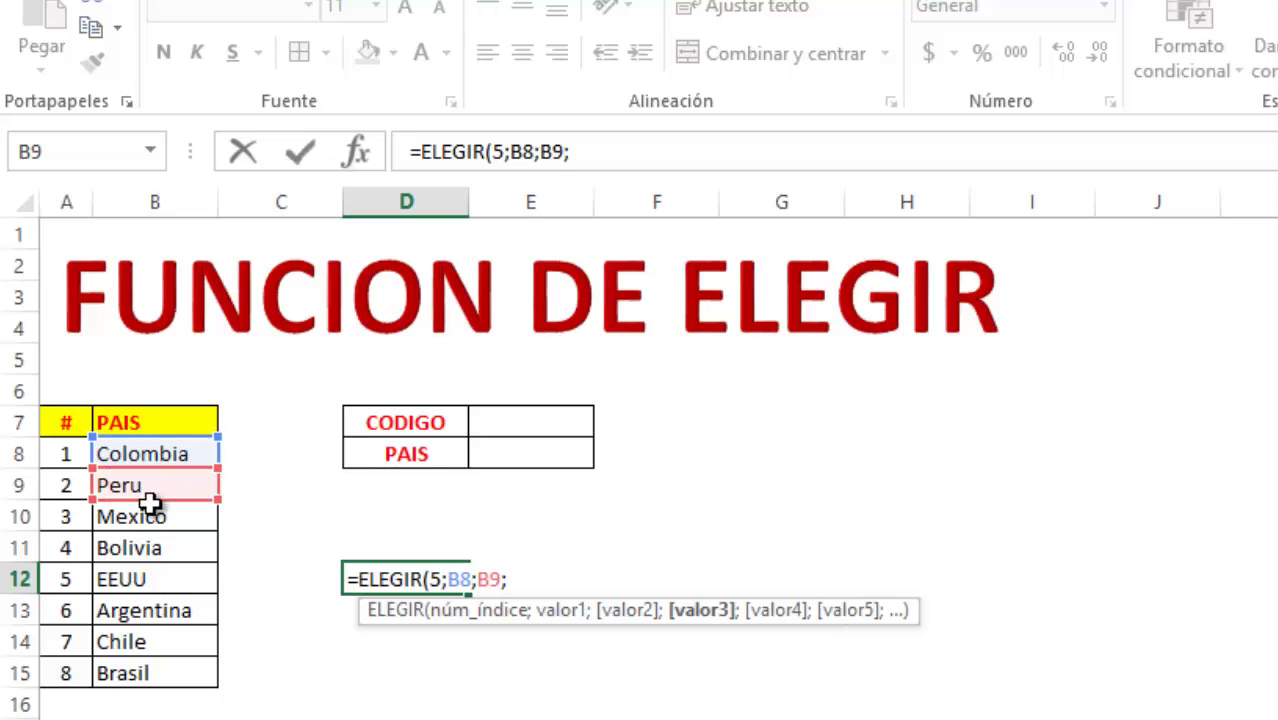
pyautogui.click(165, 515)
pyautogui.write(';')
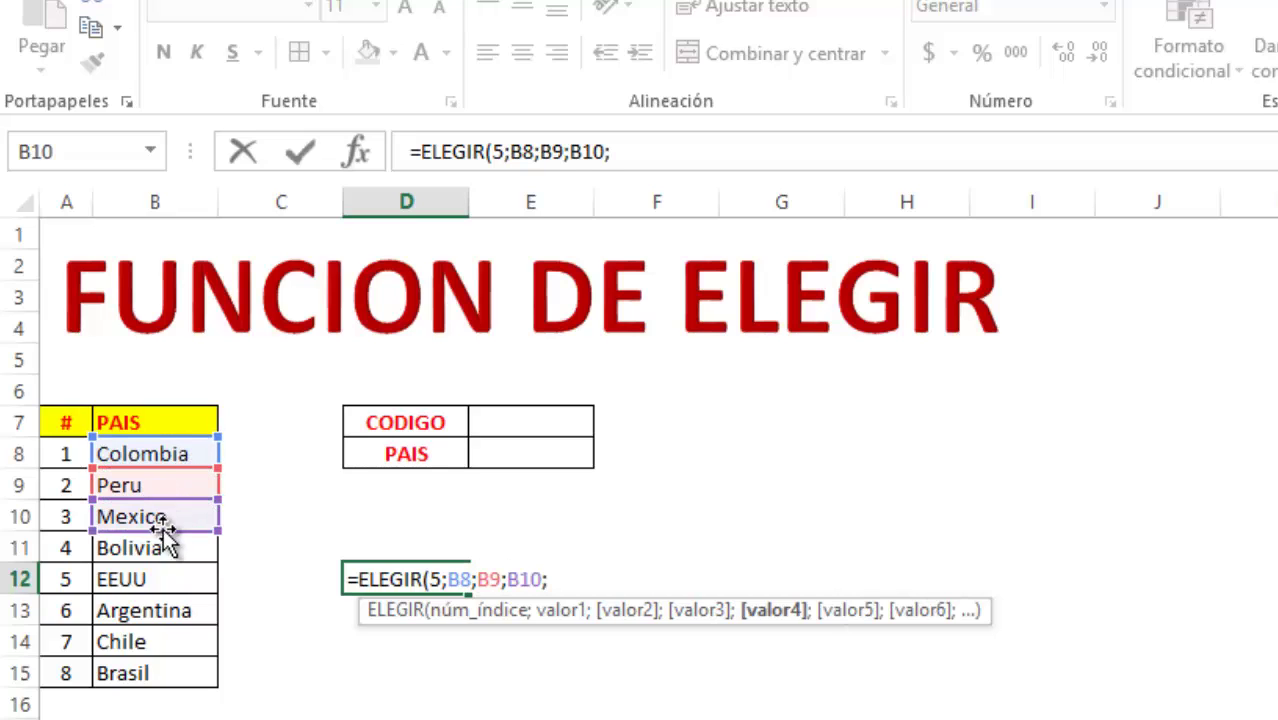
pyautogui.click(163, 543)
pyautogui.write(';')
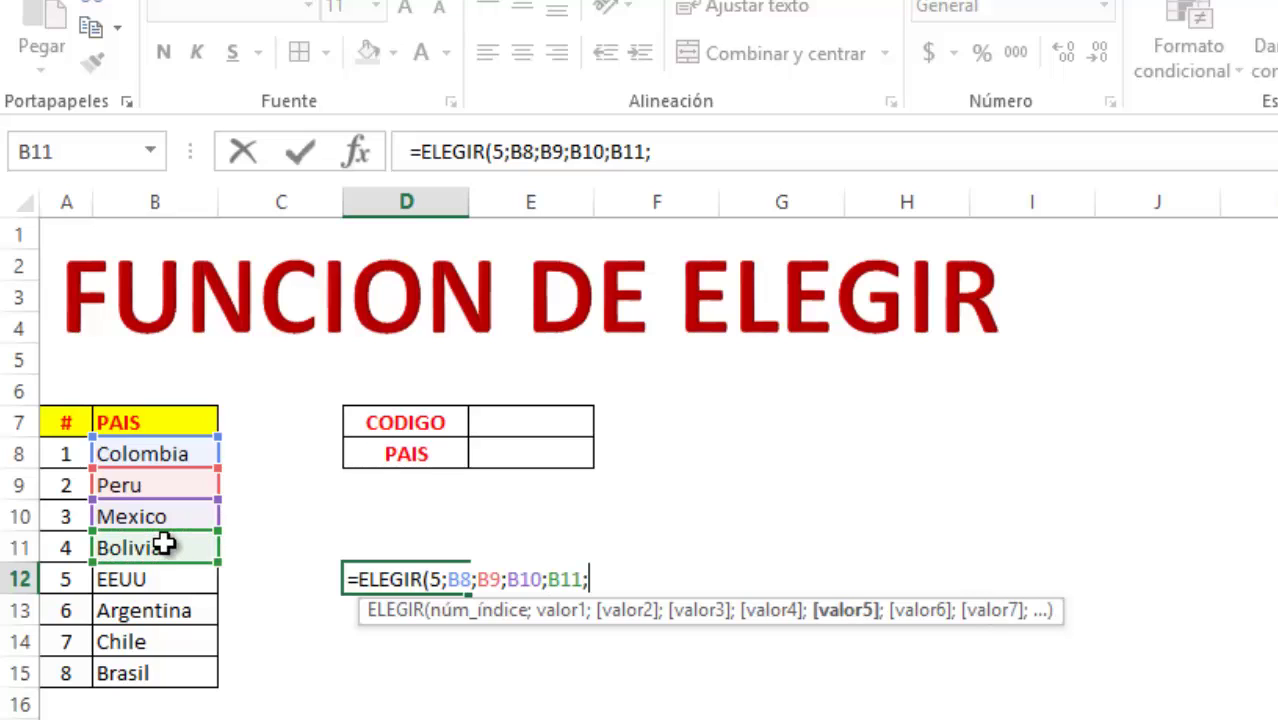
pyautogui.click(151, 579)
pyautogui.write(';')
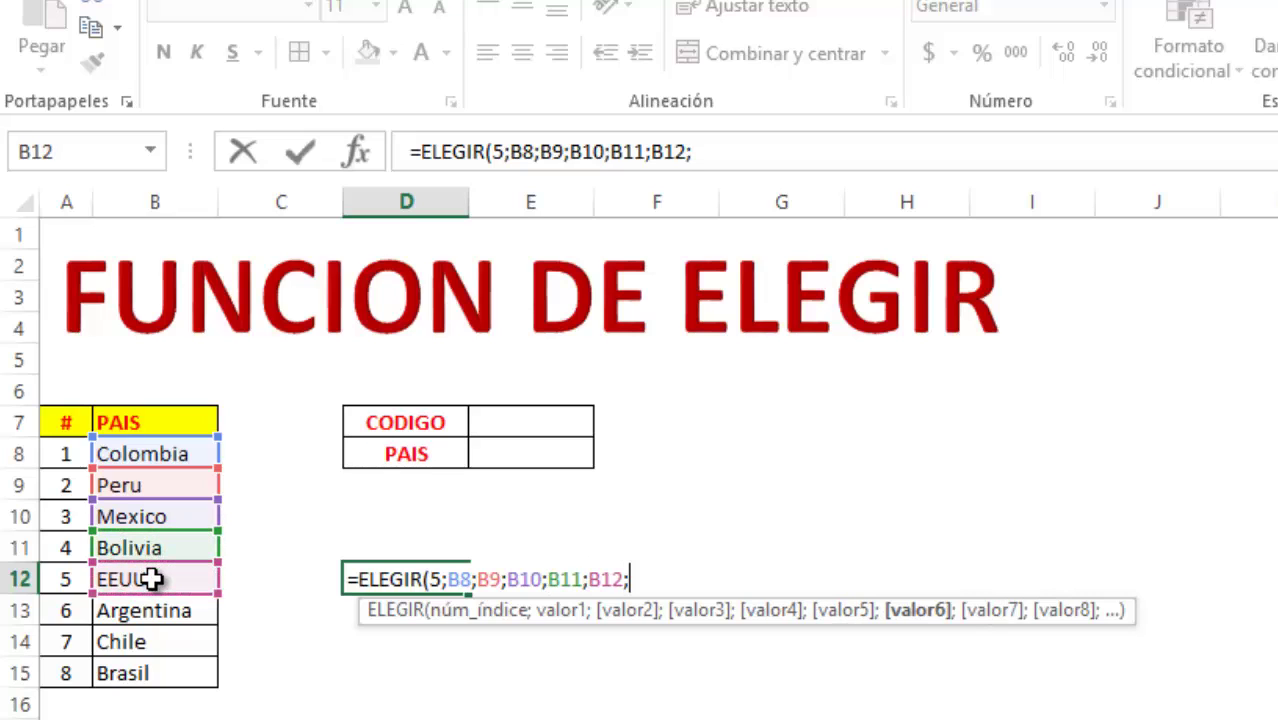
pyautogui.click(148, 608)
pyautogui.write(';')
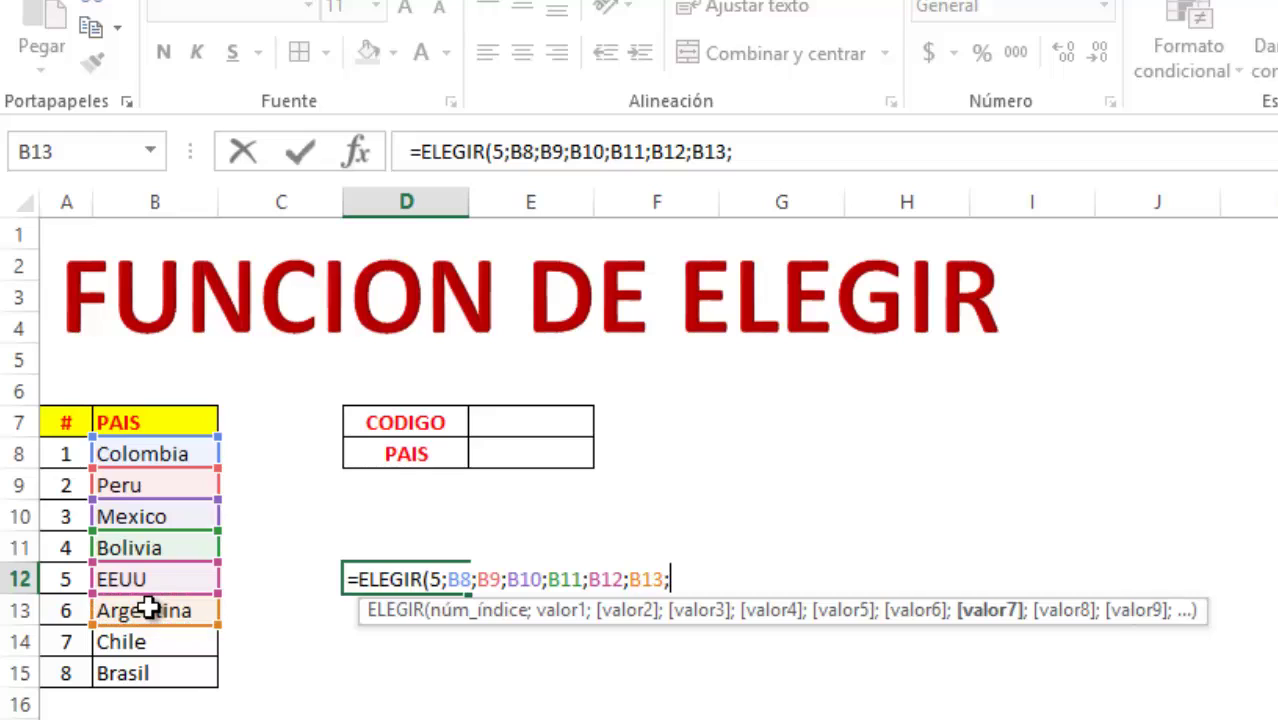
pyautogui.click(150, 642)
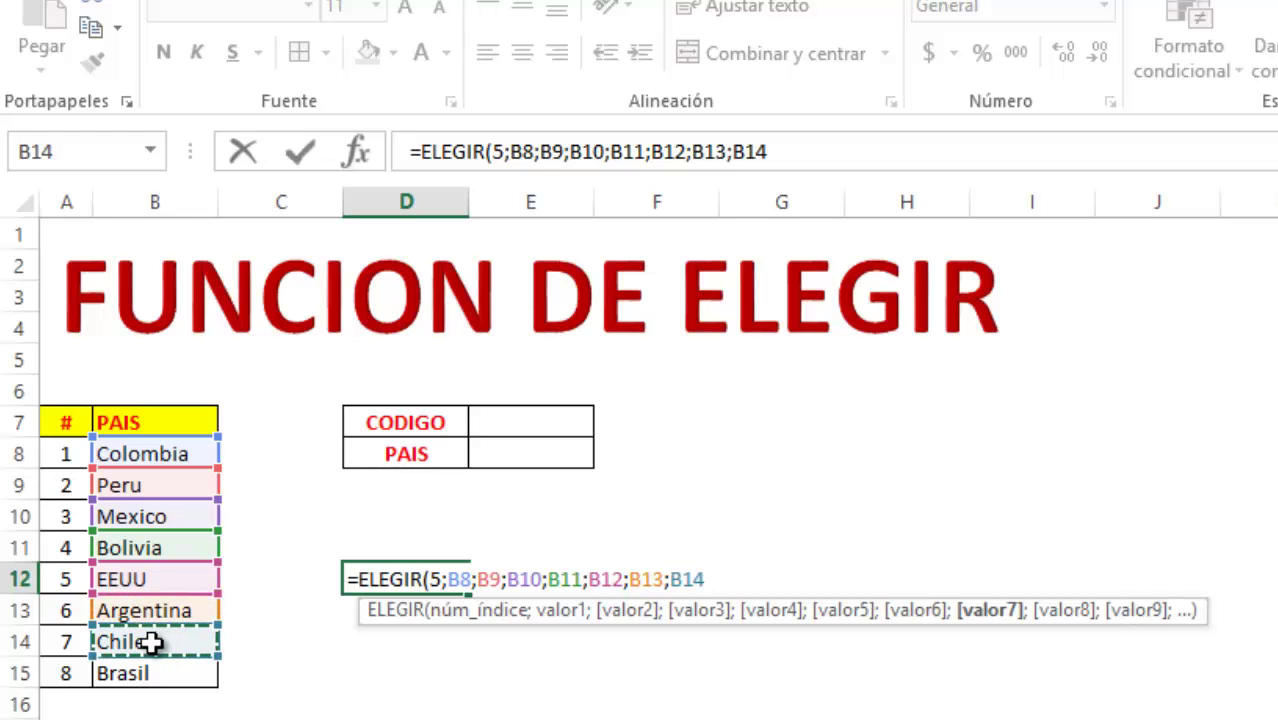
pyautogui.write(';')
pyautogui.click(155, 673)
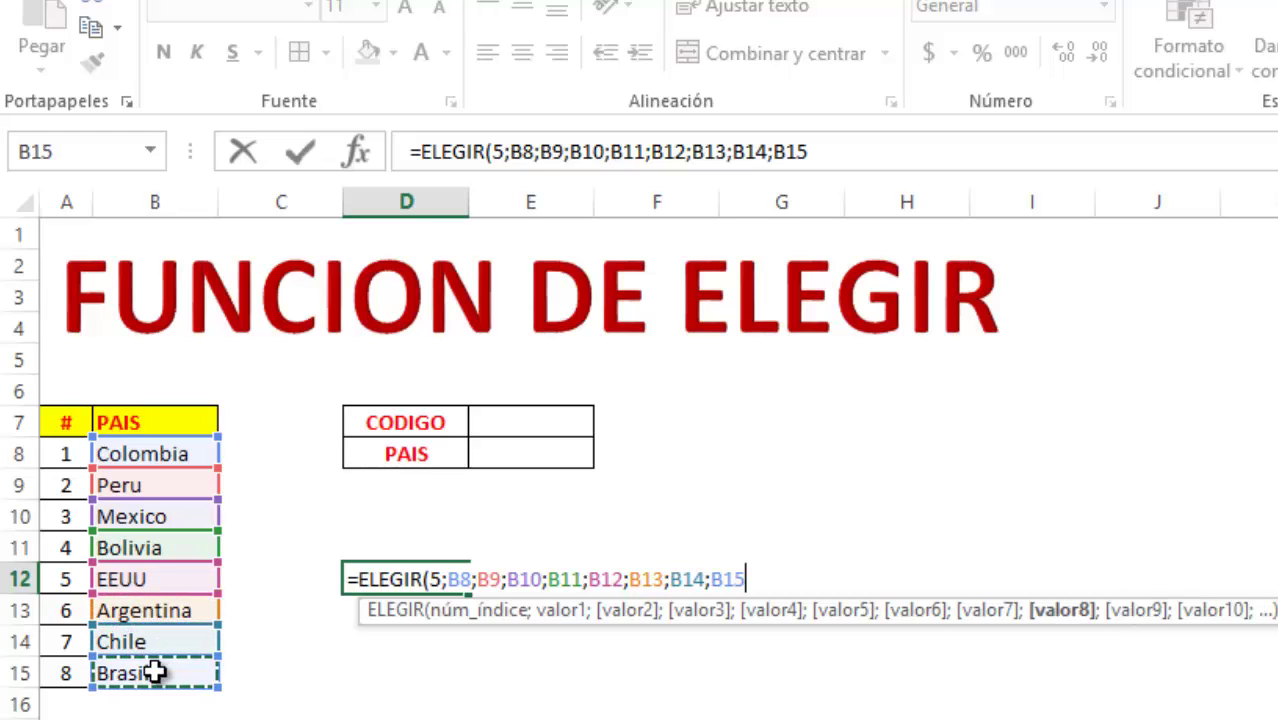
pyautogui.write(')')
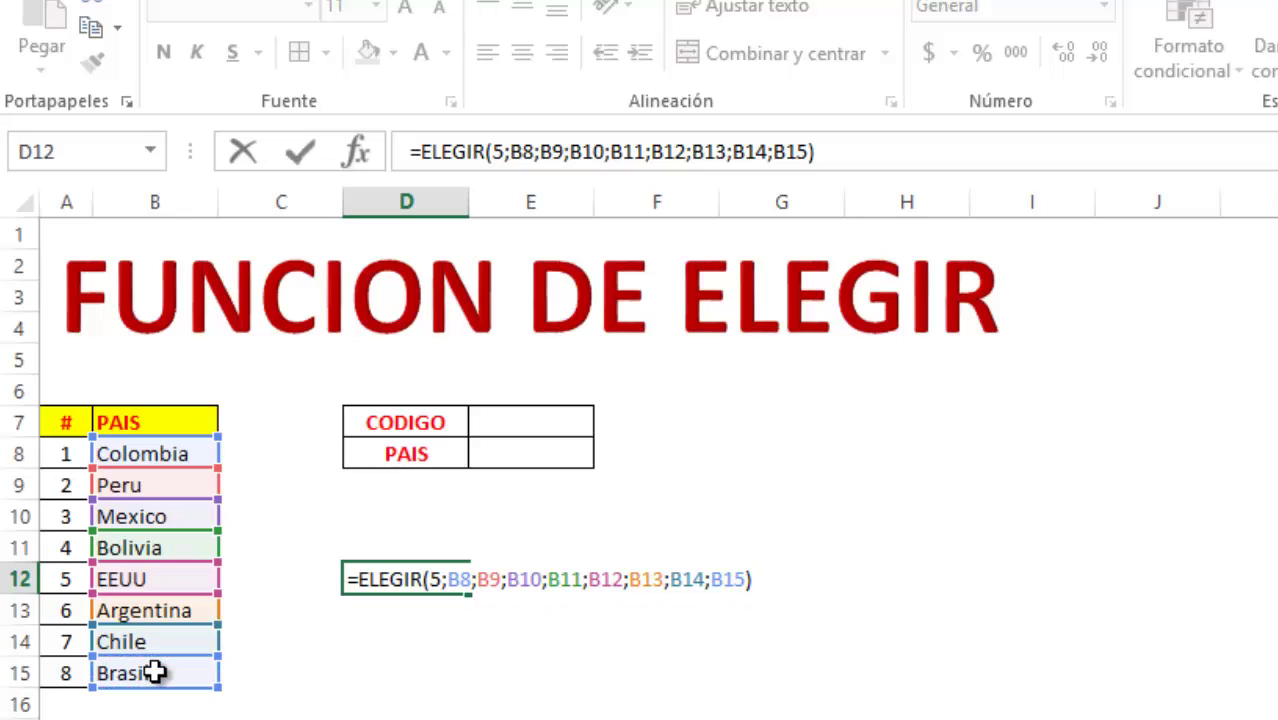
pyautogui.press('Return')
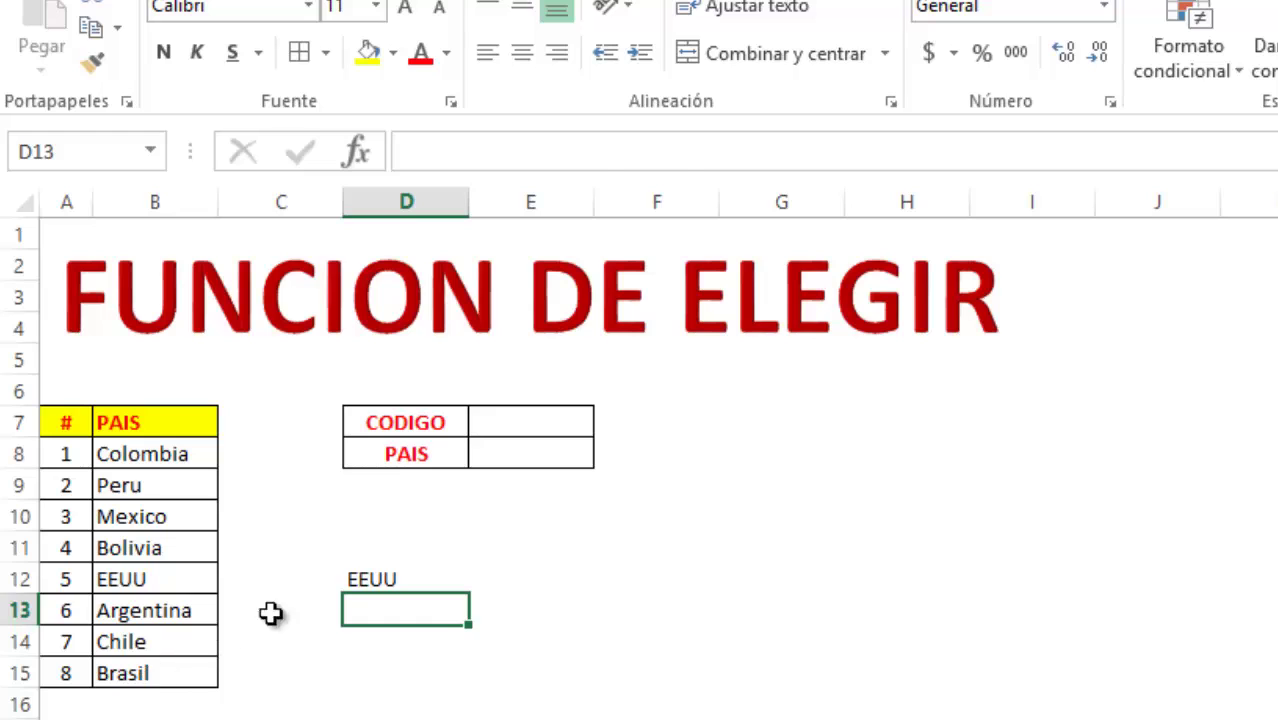
# Step: Change the ELEGIR index in D12 from 5 to 2 so it returns Peru
pyautogui.click(386, 577)
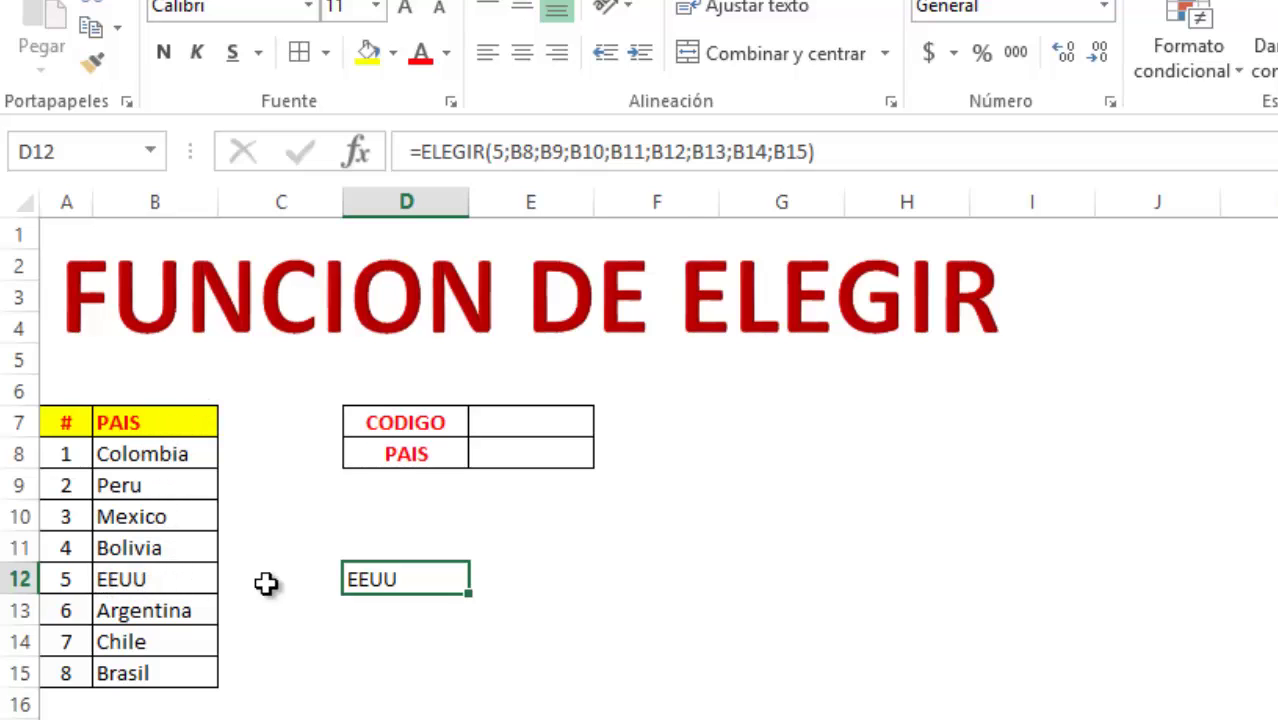
pyautogui.click(506, 152)
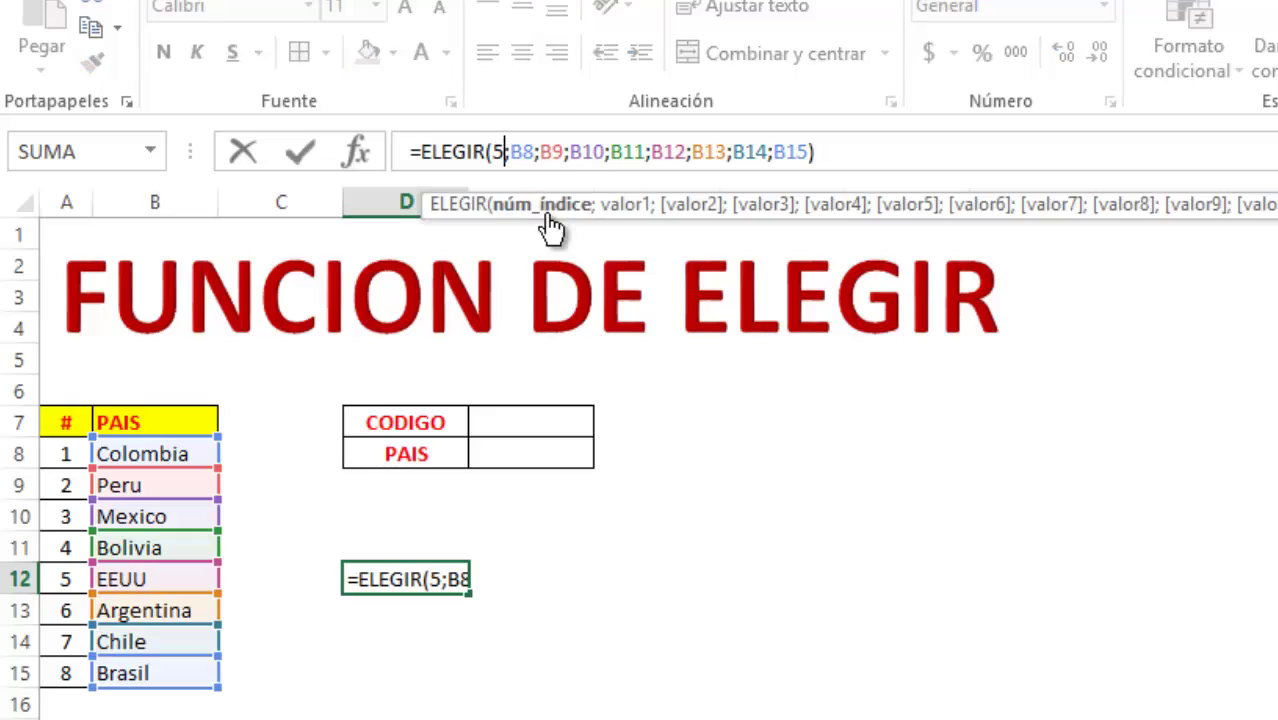
pyautogui.press('BackSpace')
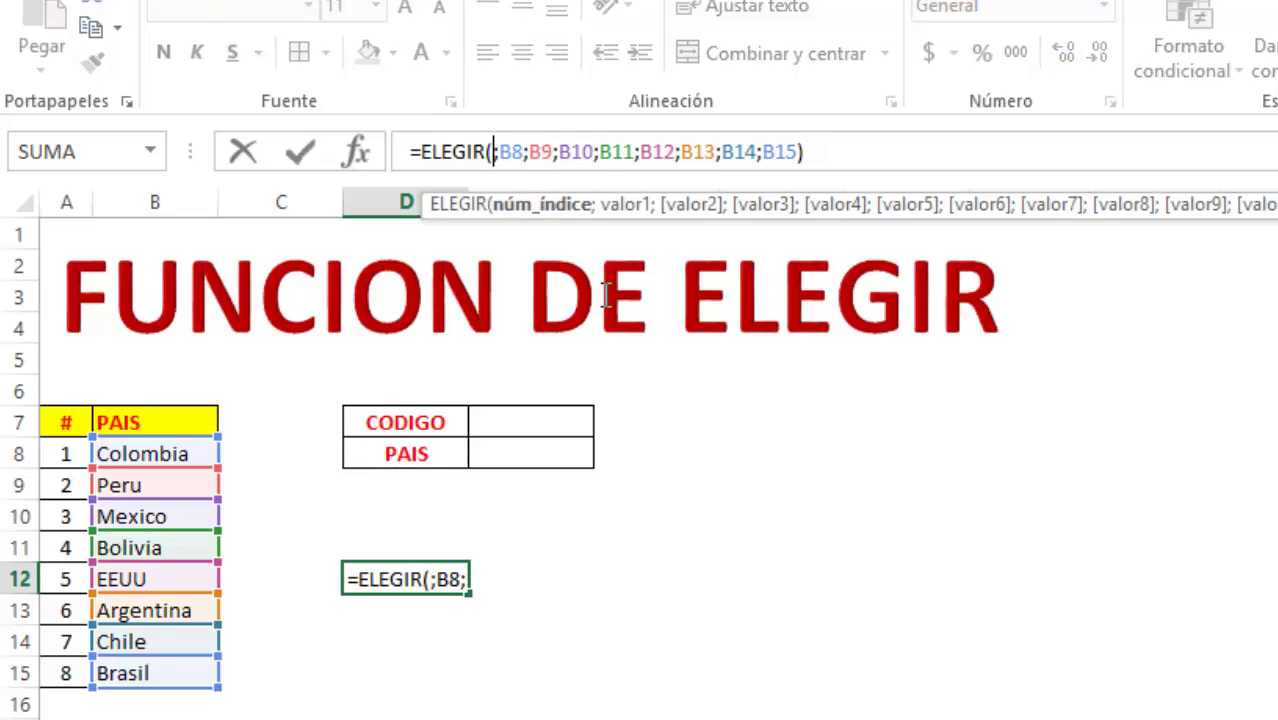
pyautogui.write('2')
pyautogui.press('Return')
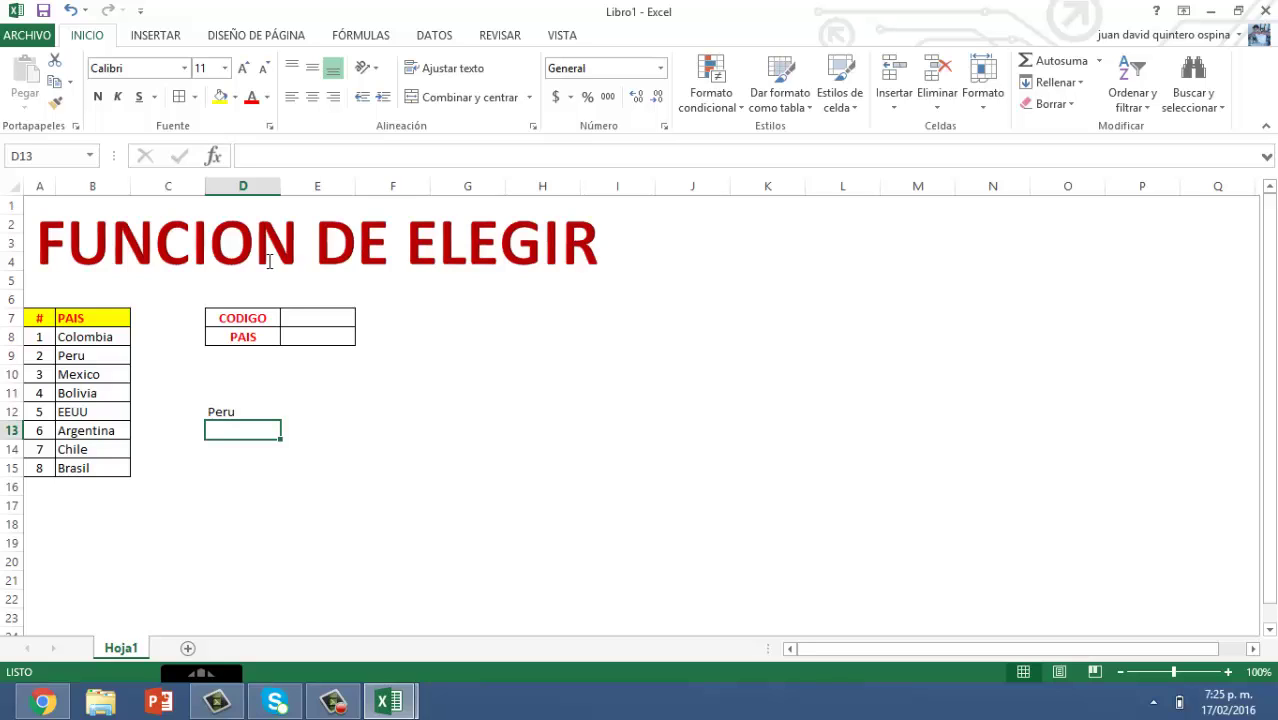
# Step: Enter the code 1 in CODIGO cell E7 and centre it
pyautogui.click(333, 320)
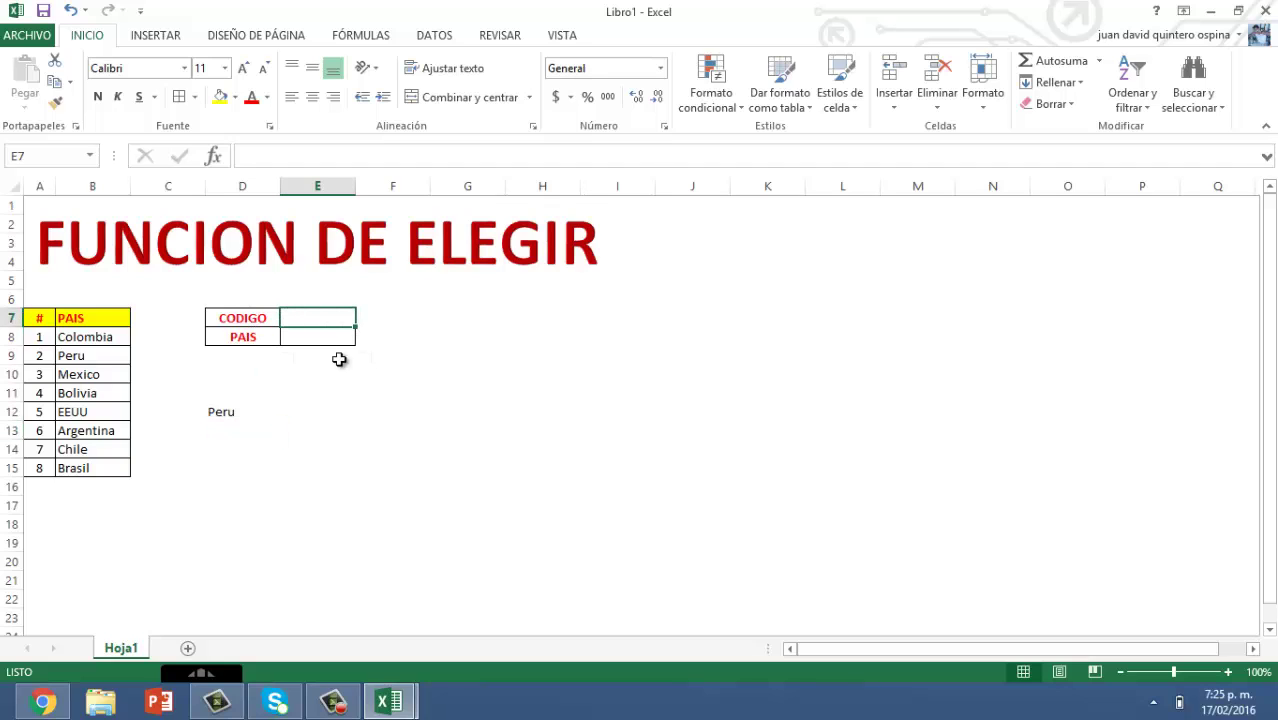
pyautogui.write('1')
pyautogui.press('Return')
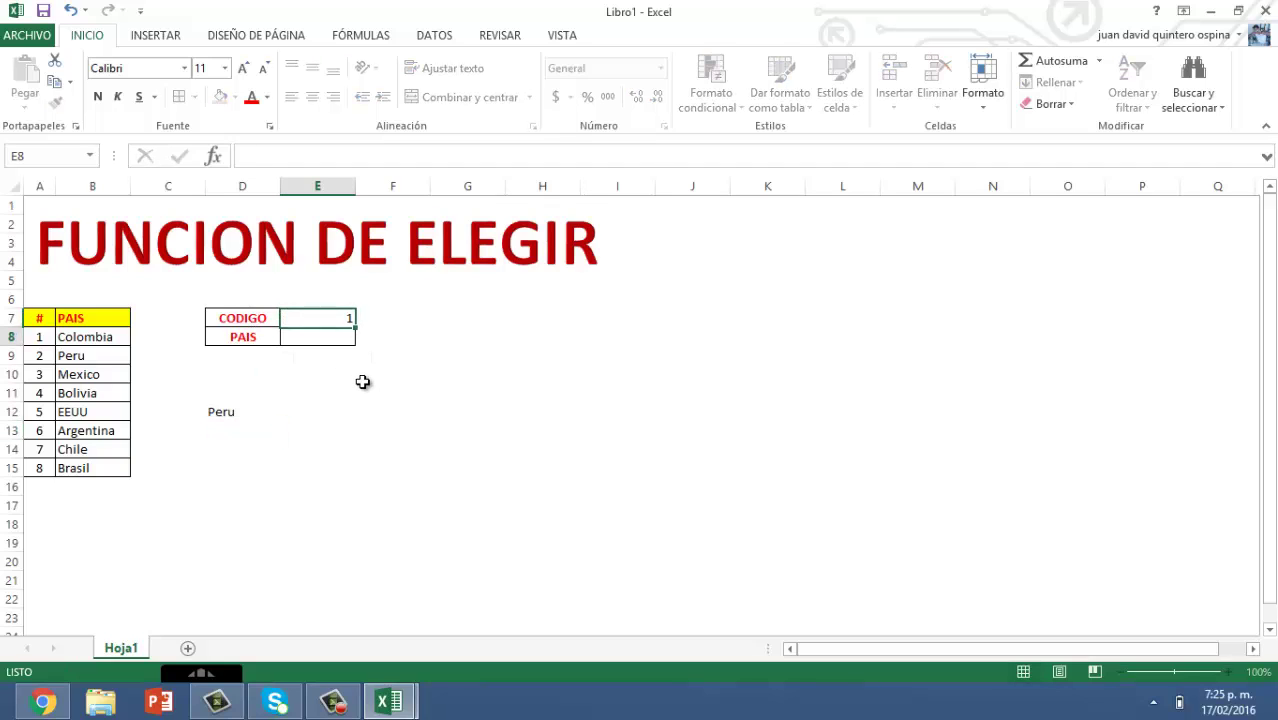
pyautogui.click(345, 322)
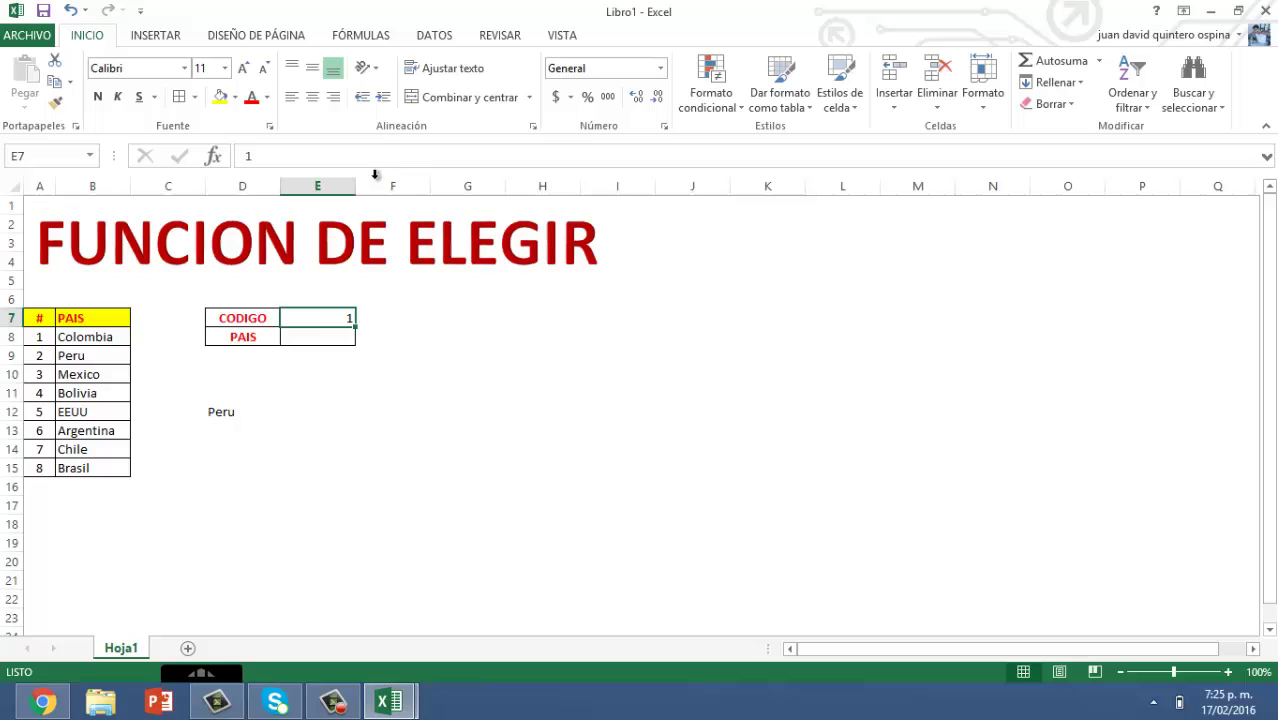
pyautogui.click(312, 97)
# Step: Enter =ELEGIR(E7;B8;B9;B10;B11;B12;B13;B14;B15) in E8 so PAIS shows Colombia
pyautogui.click(313, 339)
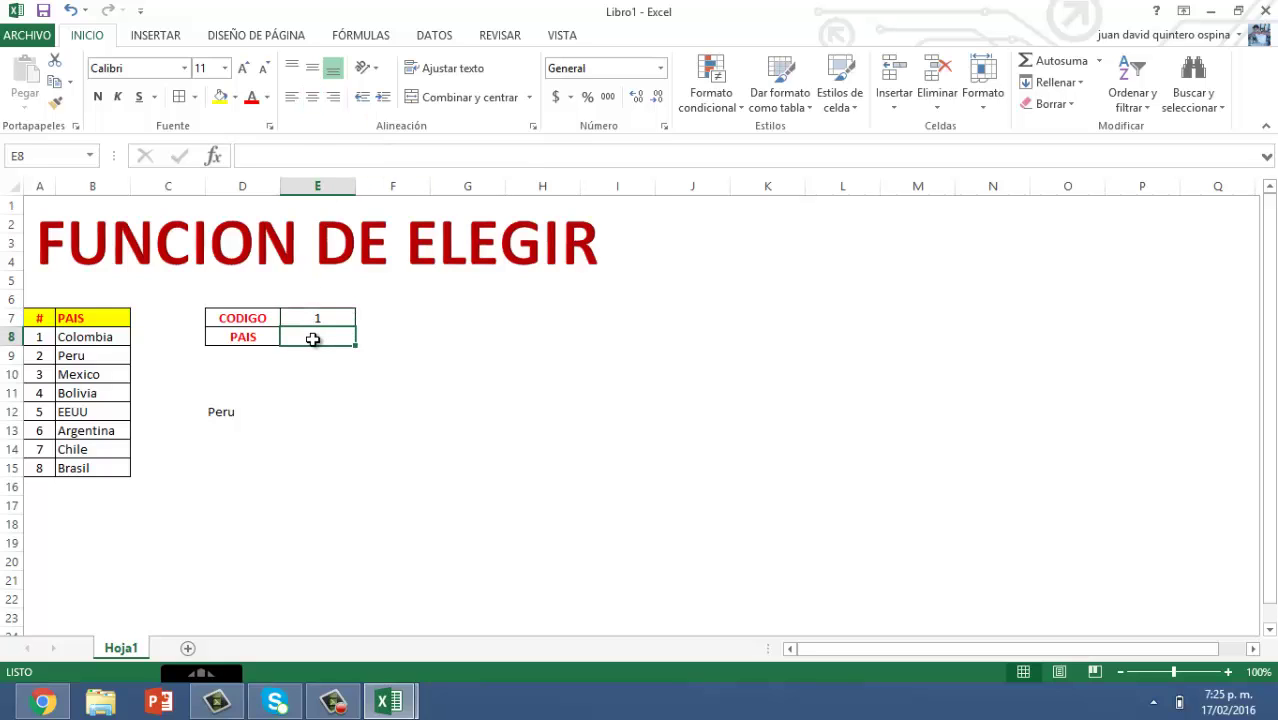
pyautogui.write('=')
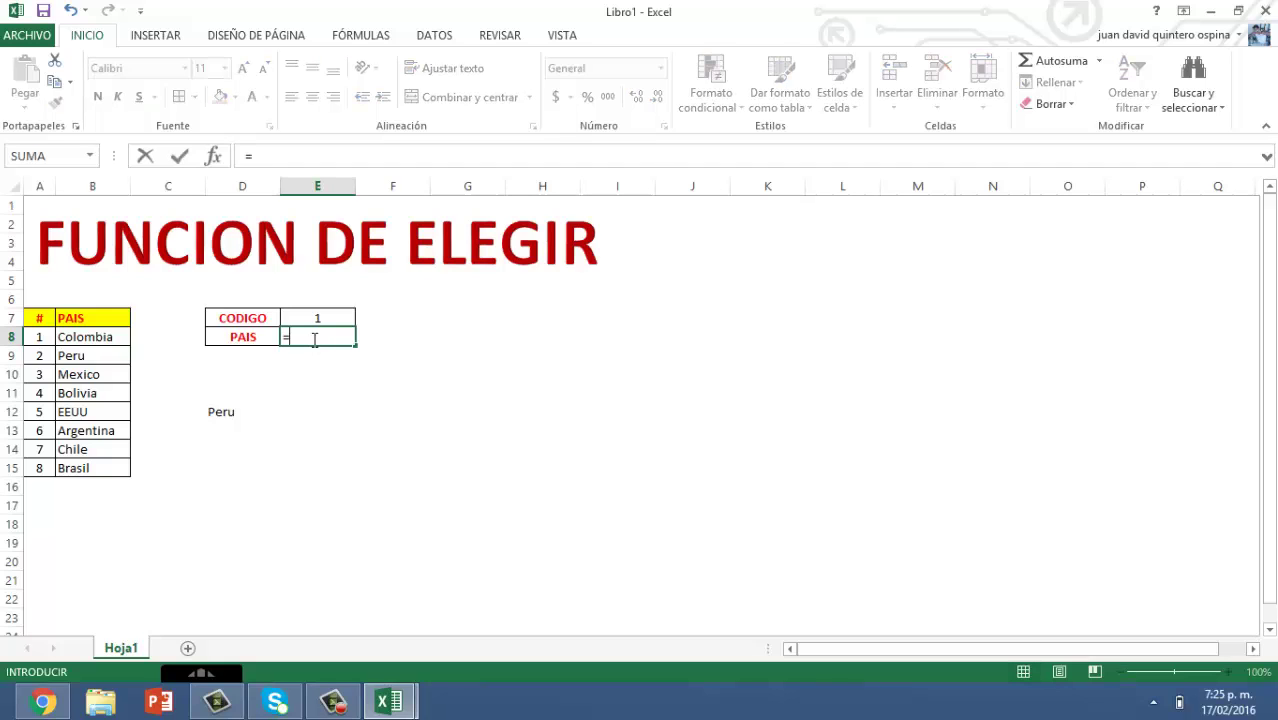
pyautogui.write('ELEGIR')
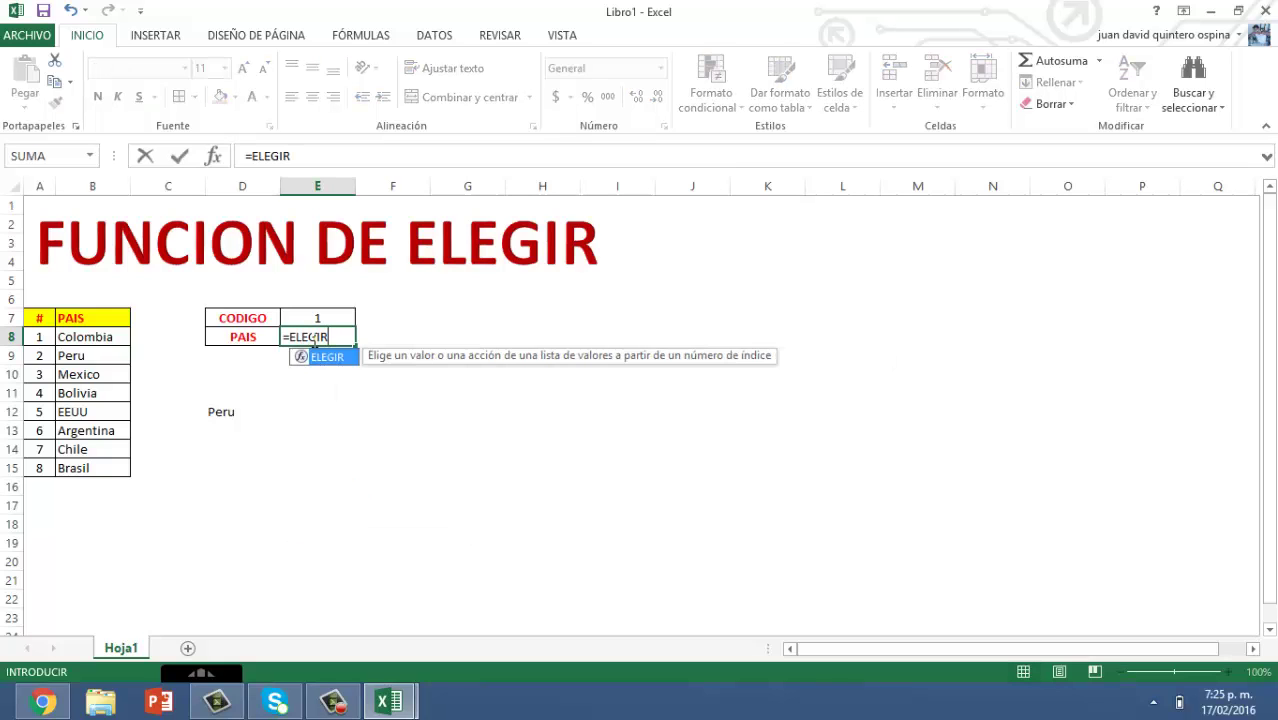
pyautogui.write('(')
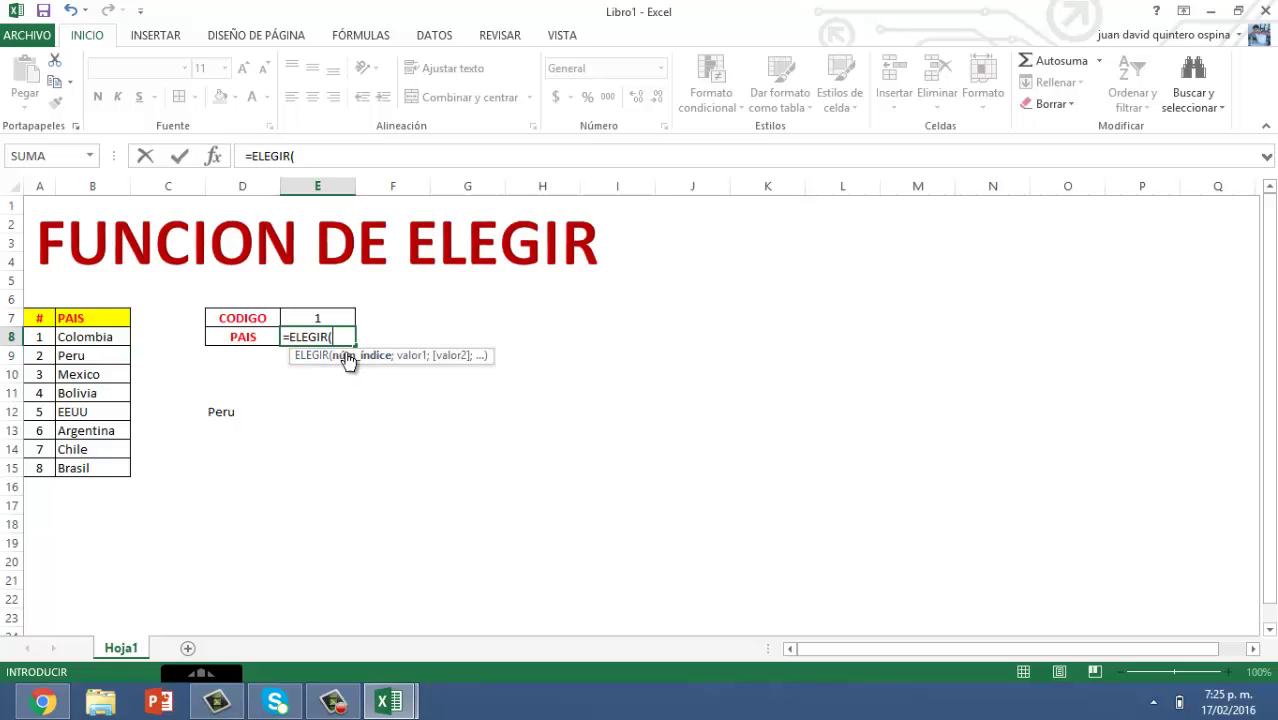
pyautogui.click(317, 315)
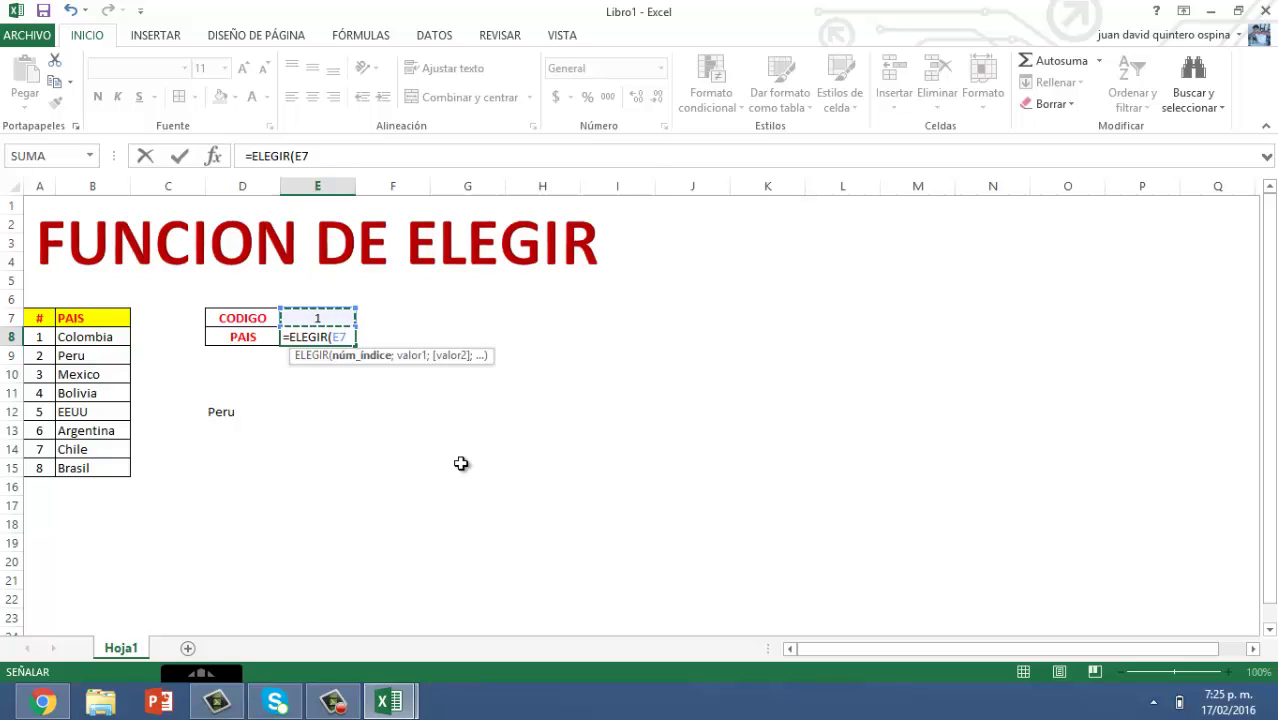
pyautogui.write(';')
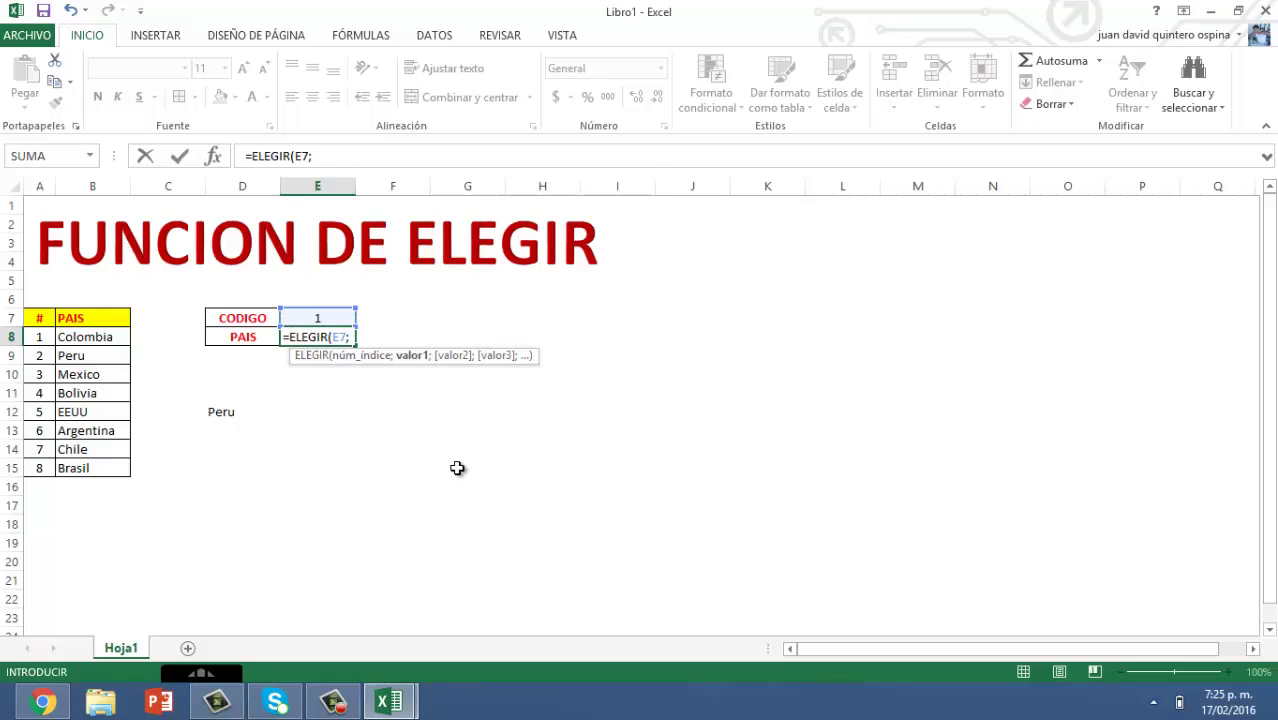
pyautogui.click(100, 338)
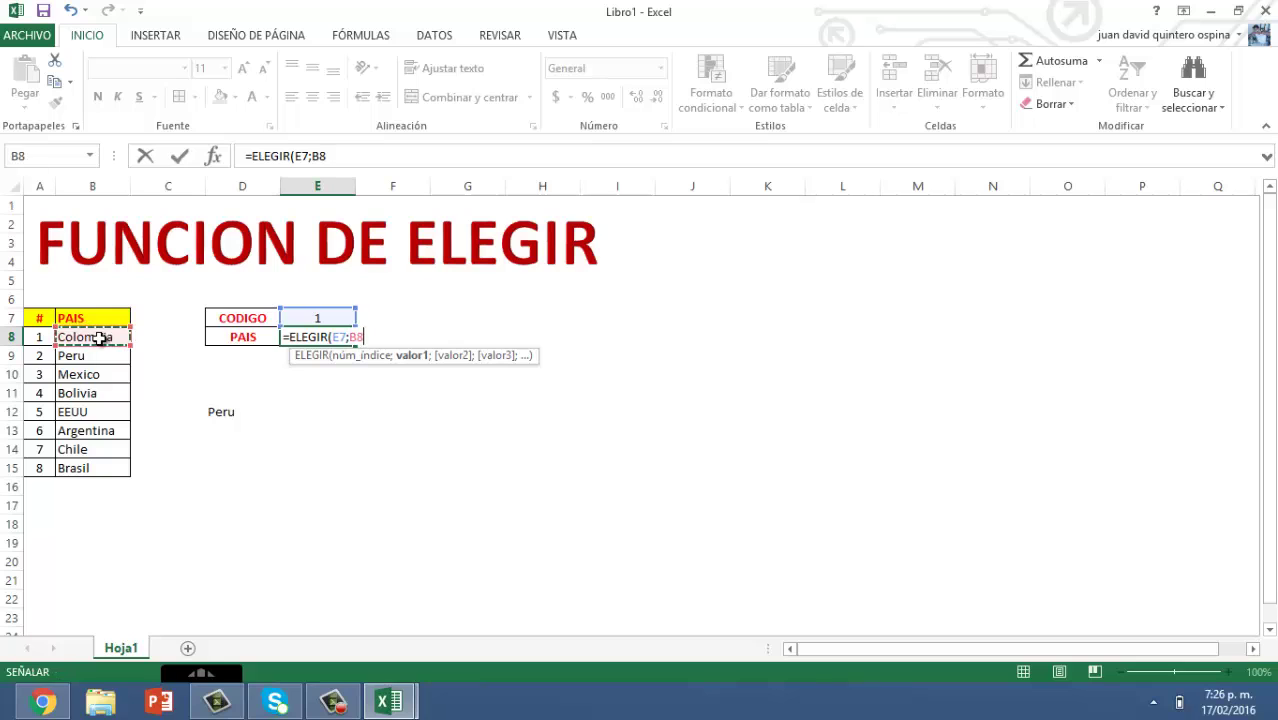
pyautogui.write(';')
pyautogui.click(105, 356)
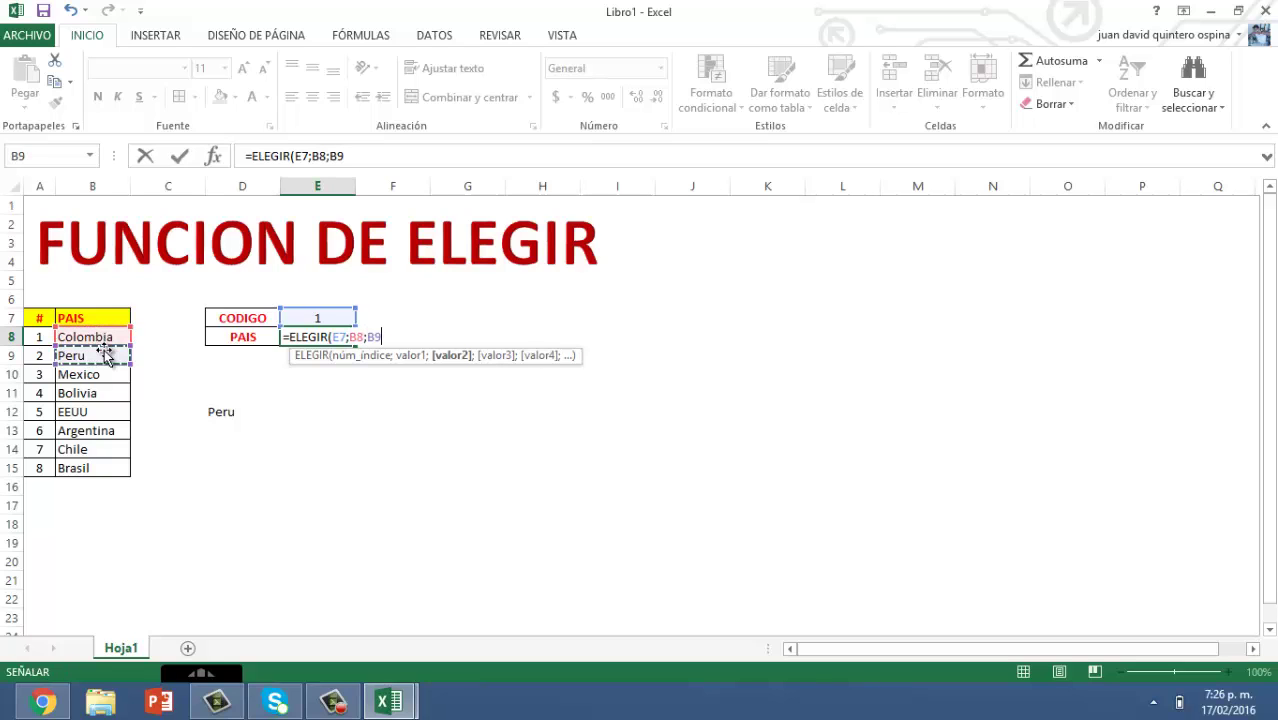
pyautogui.write(';')
pyautogui.click(100, 373)
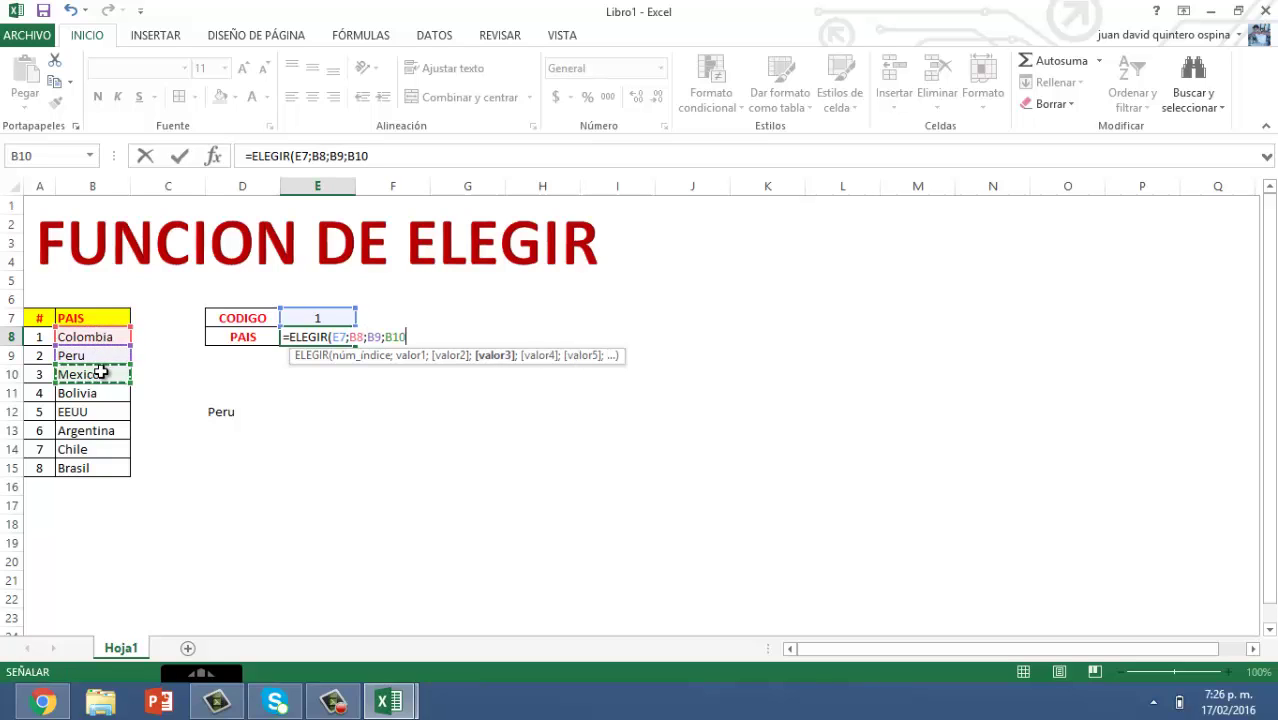
pyautogui.write(';')
pyautogui.click(93, 391)
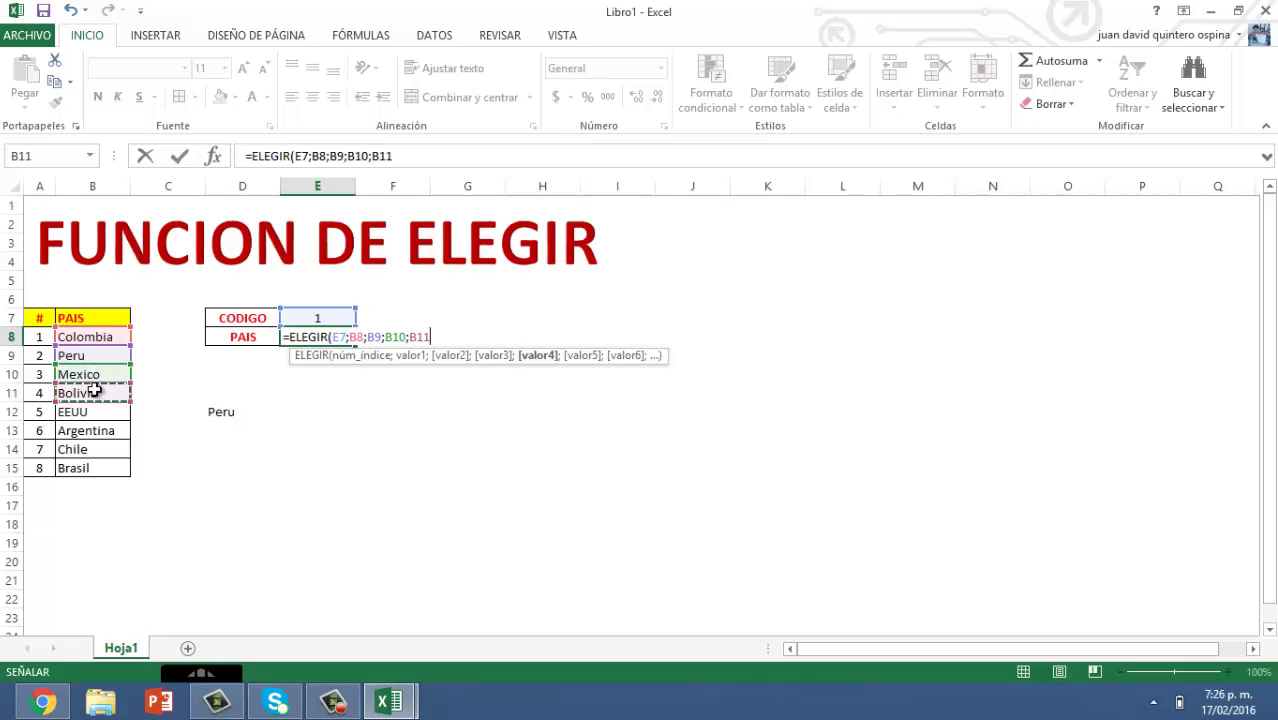
pyautogui.write(';')
pyautogui.click(93, 412)
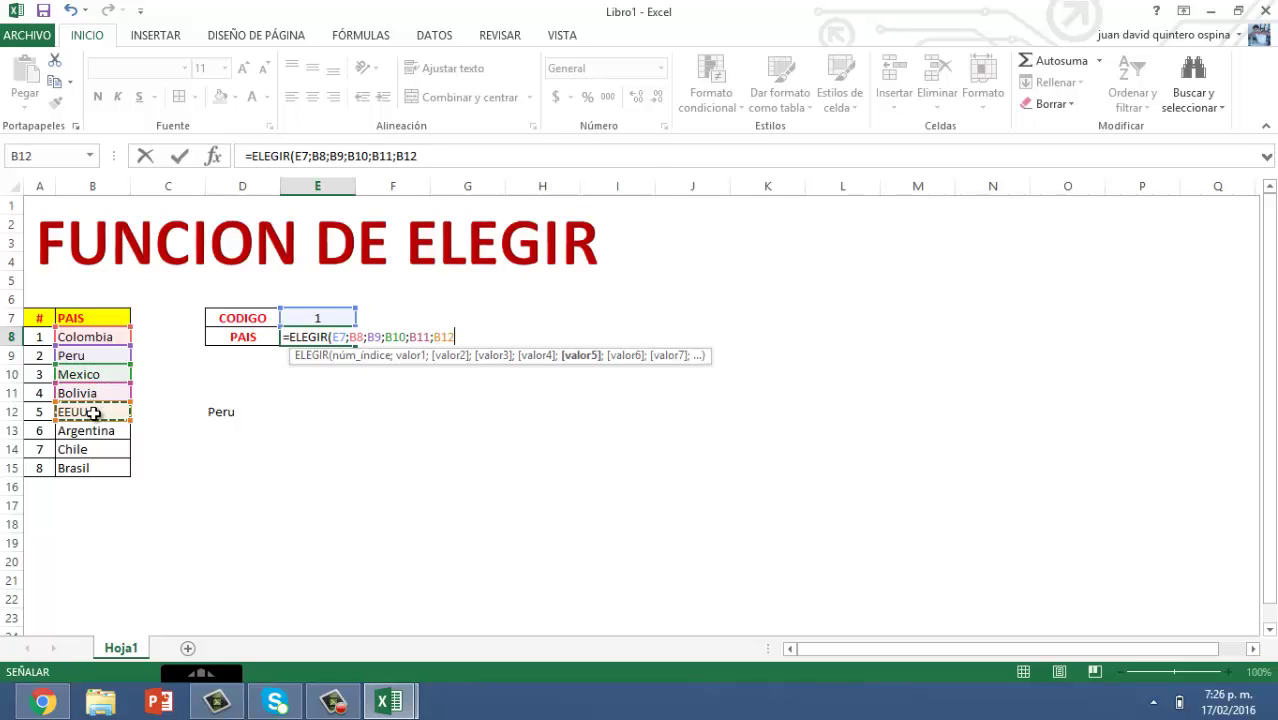
pyautogui.write(';')
pyautogui.click(99, 431)
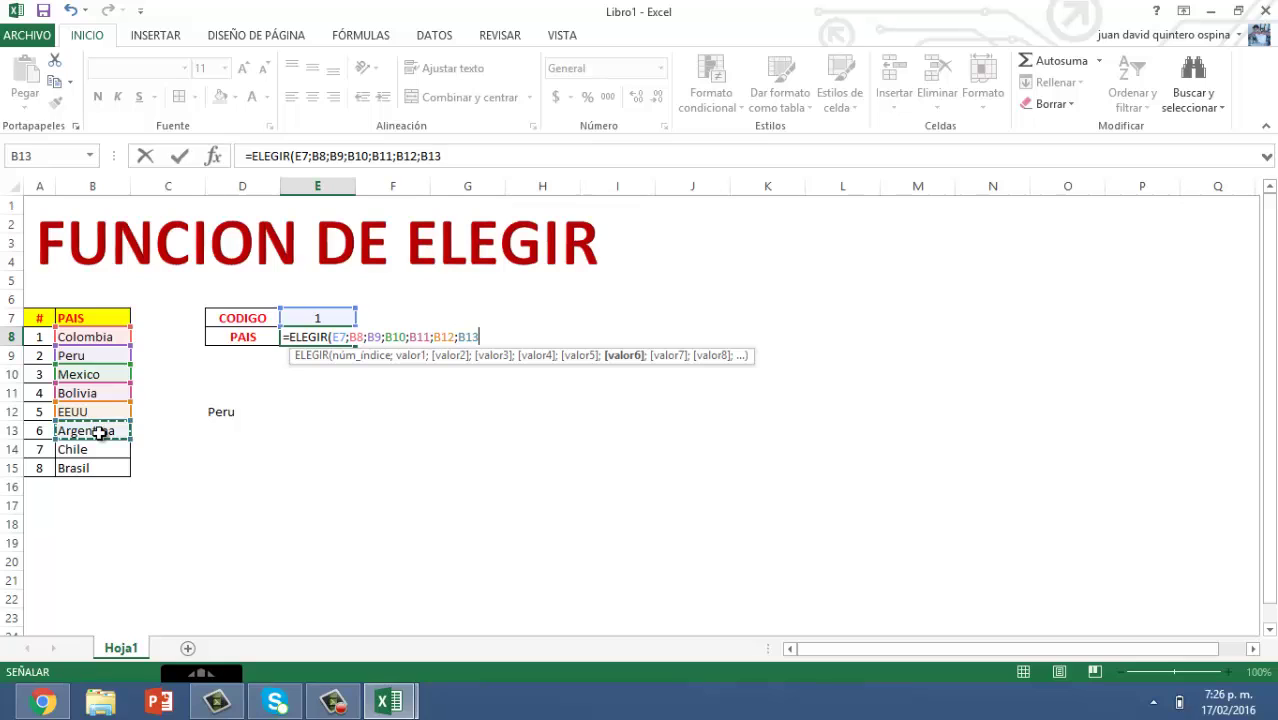
pyautogui.write(';')
pyautogui.click(99, 449)
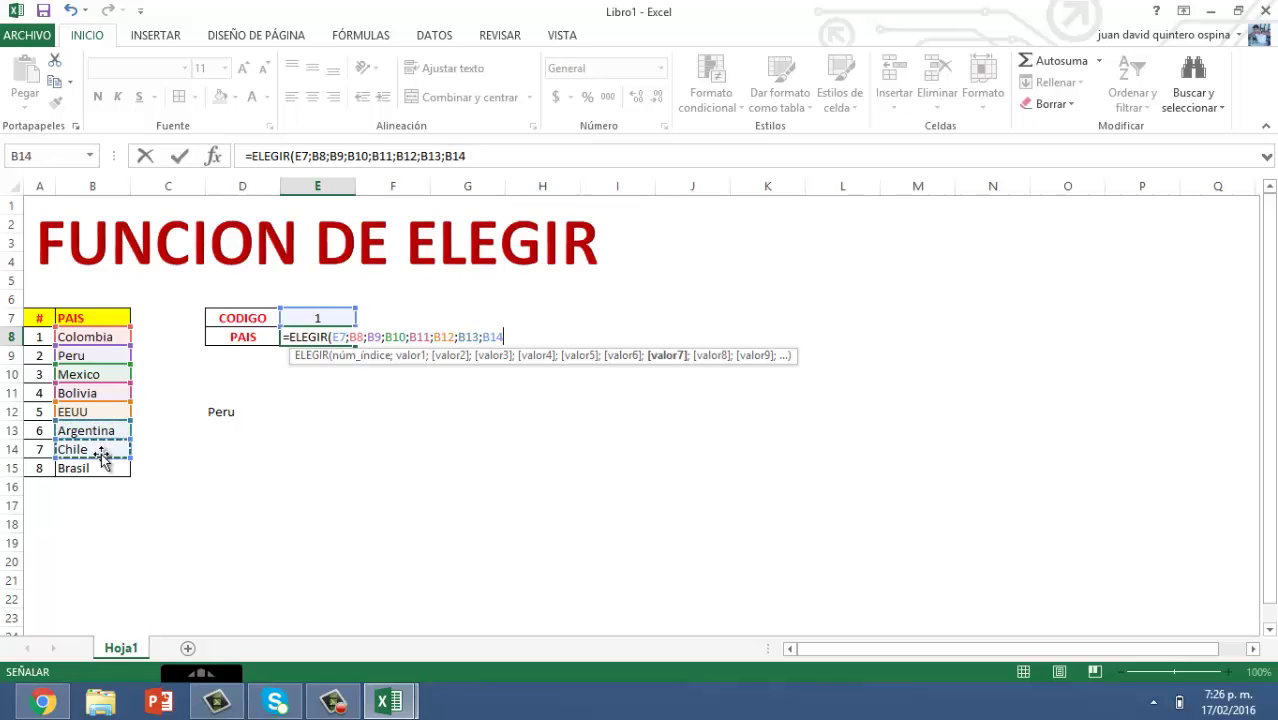
pyautogui.write(';')
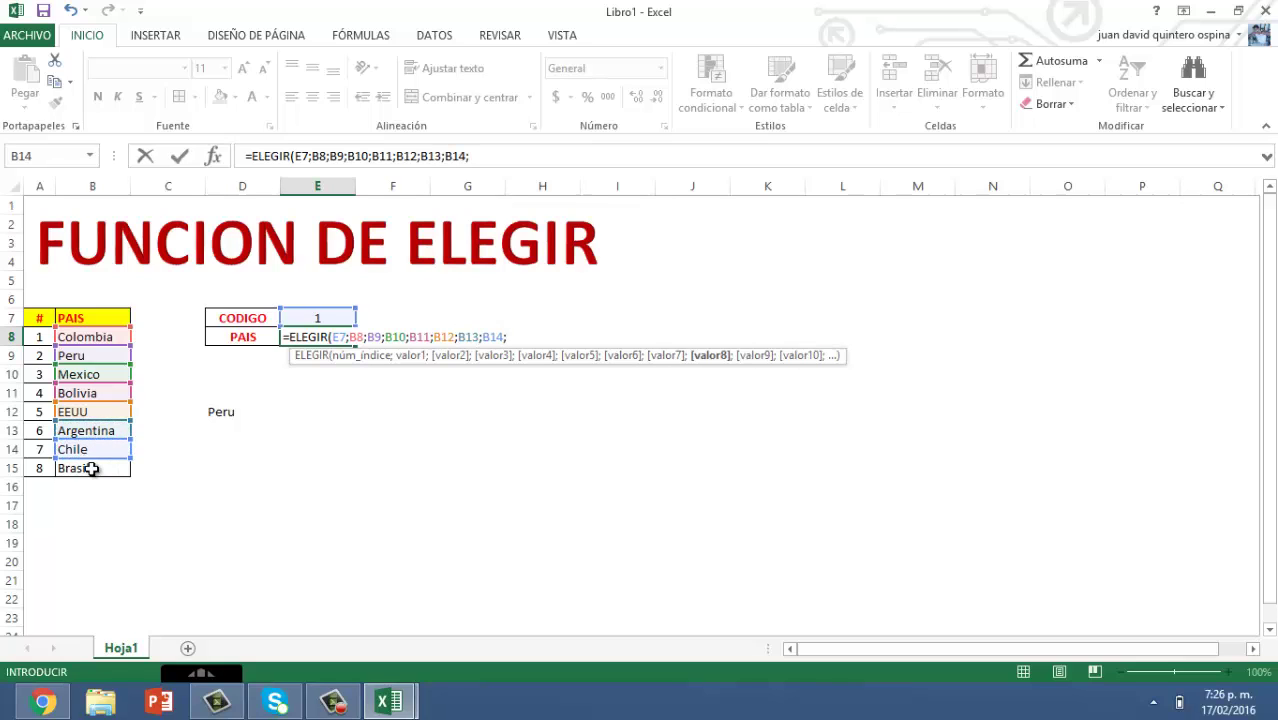
pyautogui.click(92, 468)
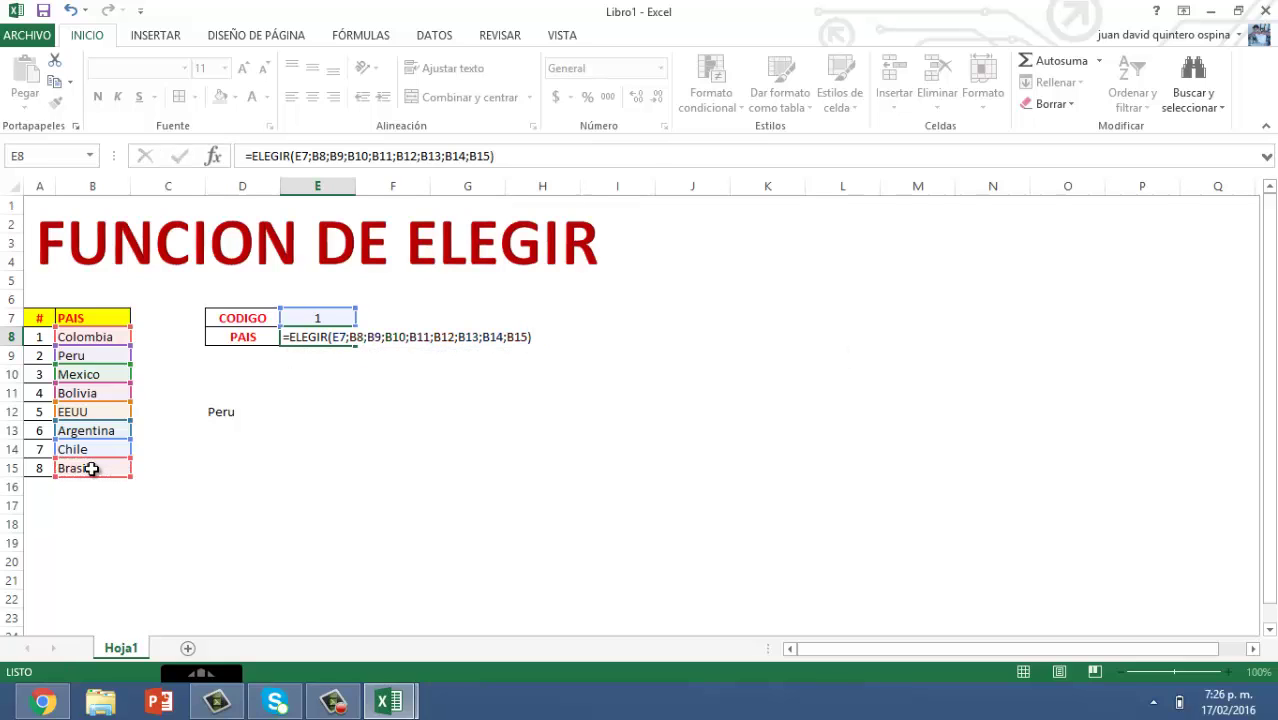
pyautogui.press('Return')
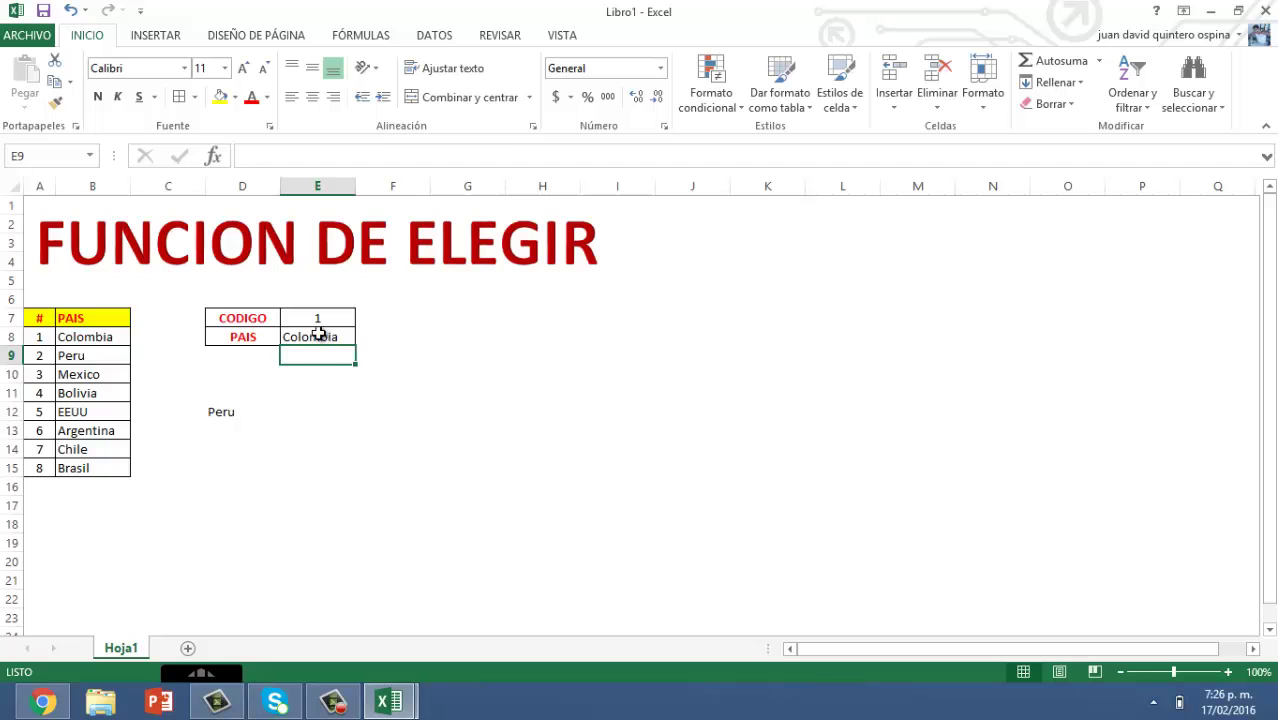
# Step: Try codes 4 and 7 in E7, finishing with 8 so PAIS shows Brasil
pyautogui.click(322, 337)
pyautogui.click(326, 318)
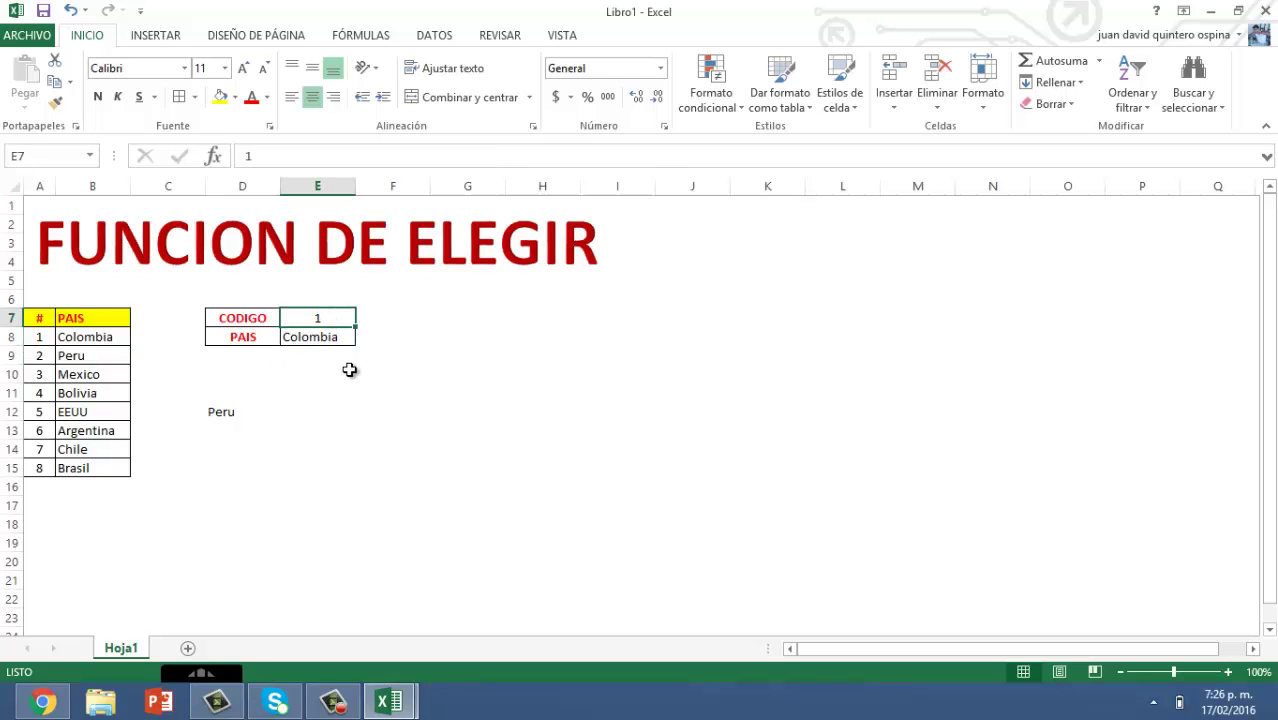
pyautogui.write('4')
pyautogui.press('Return')
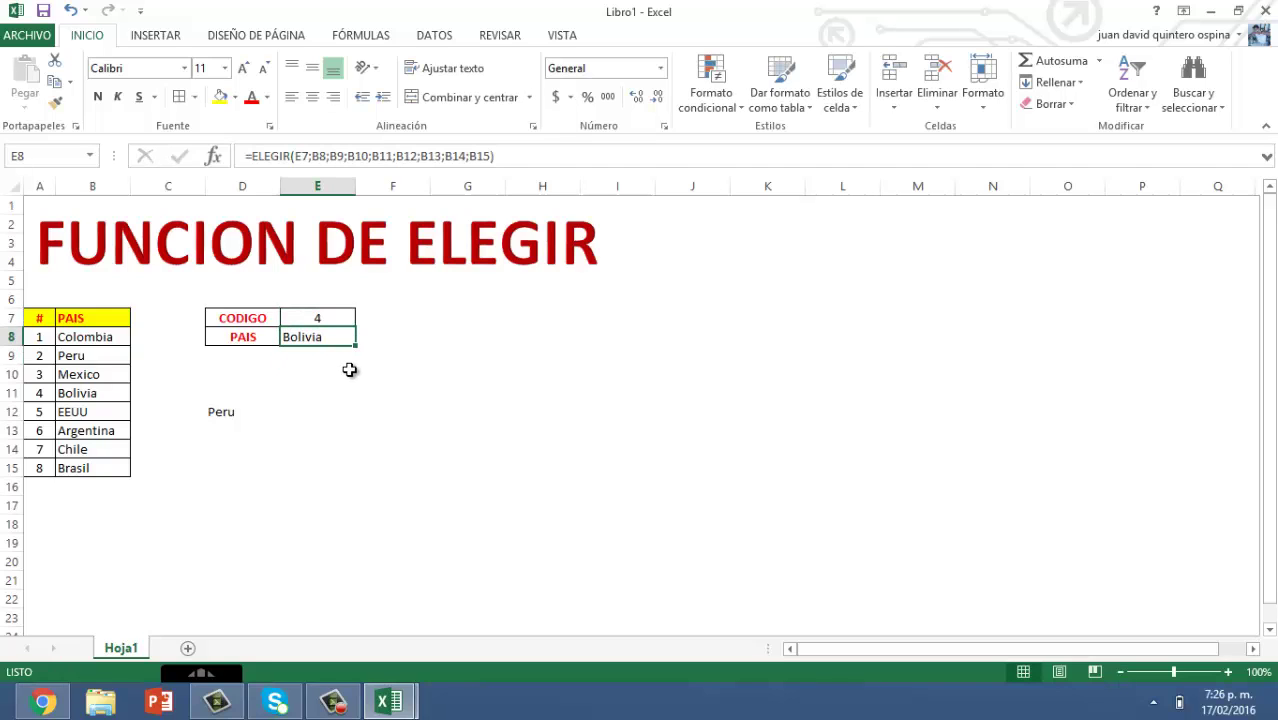
pyautogui.click(324, 319)
pyautogui.write('7')
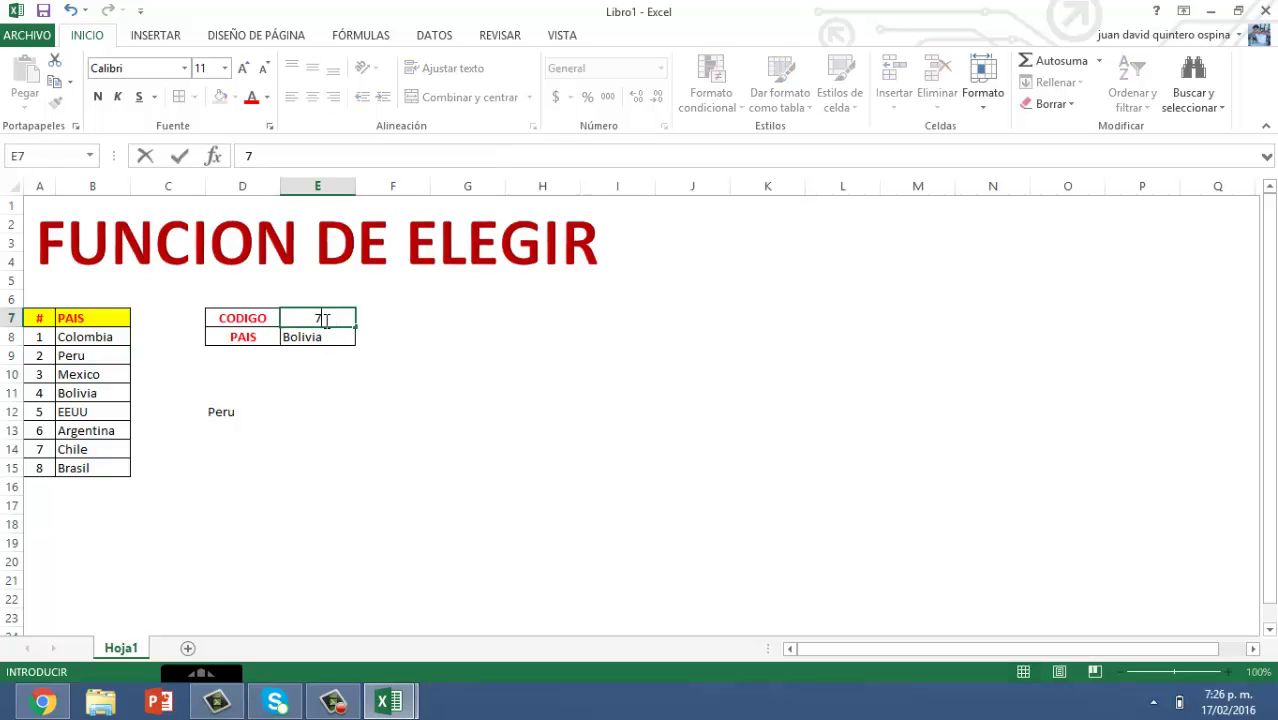
pyautogui.press('Return')
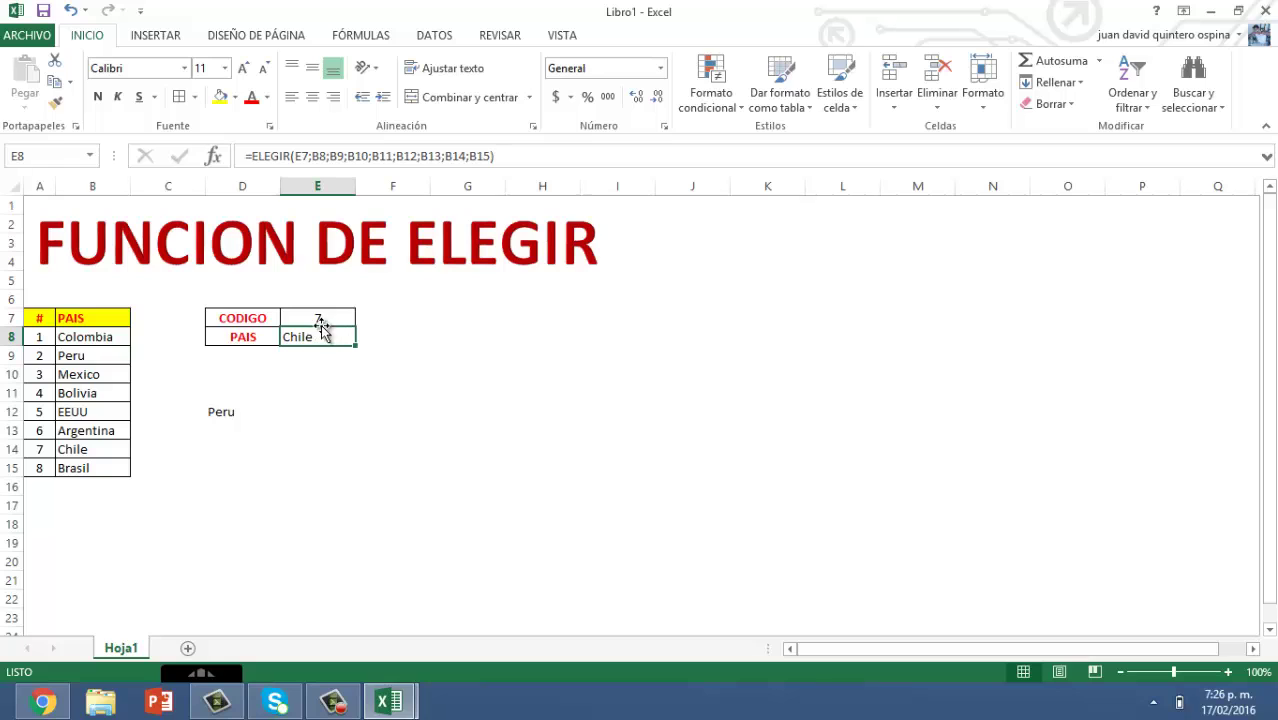
pyautogui.click(322, 318)
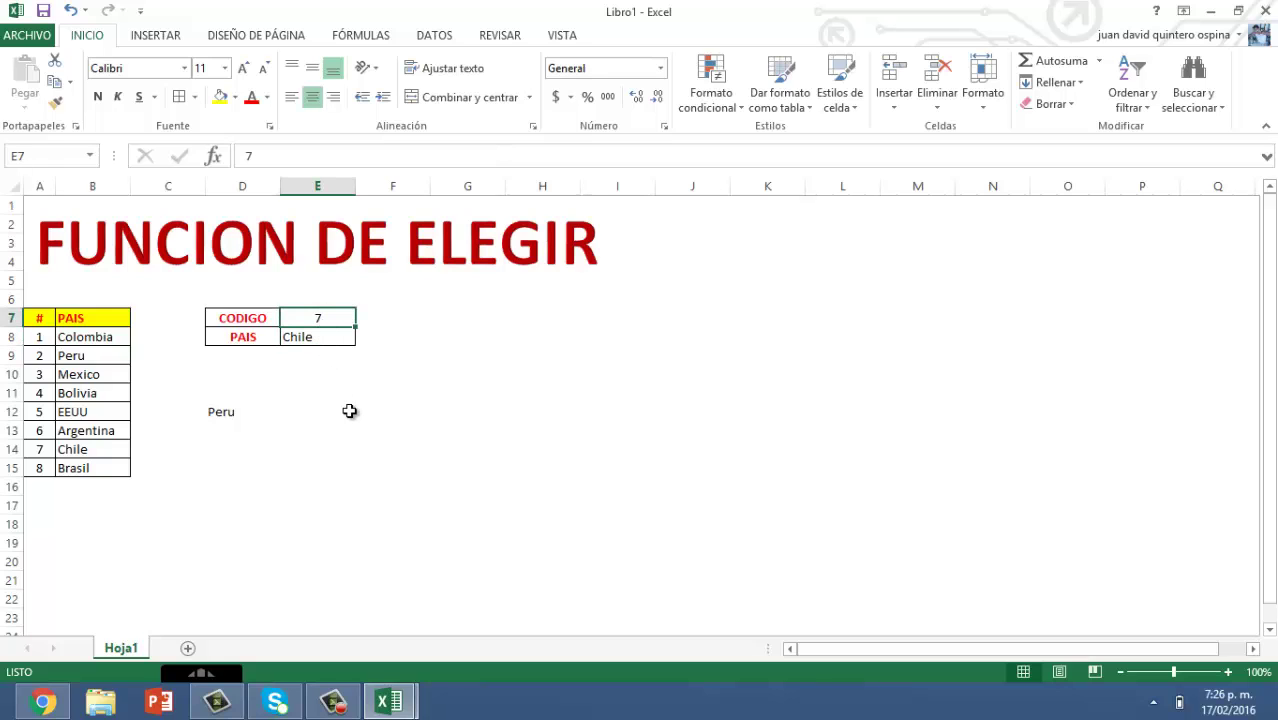
pyautogui.write('8')
pyautogui.press('Return')
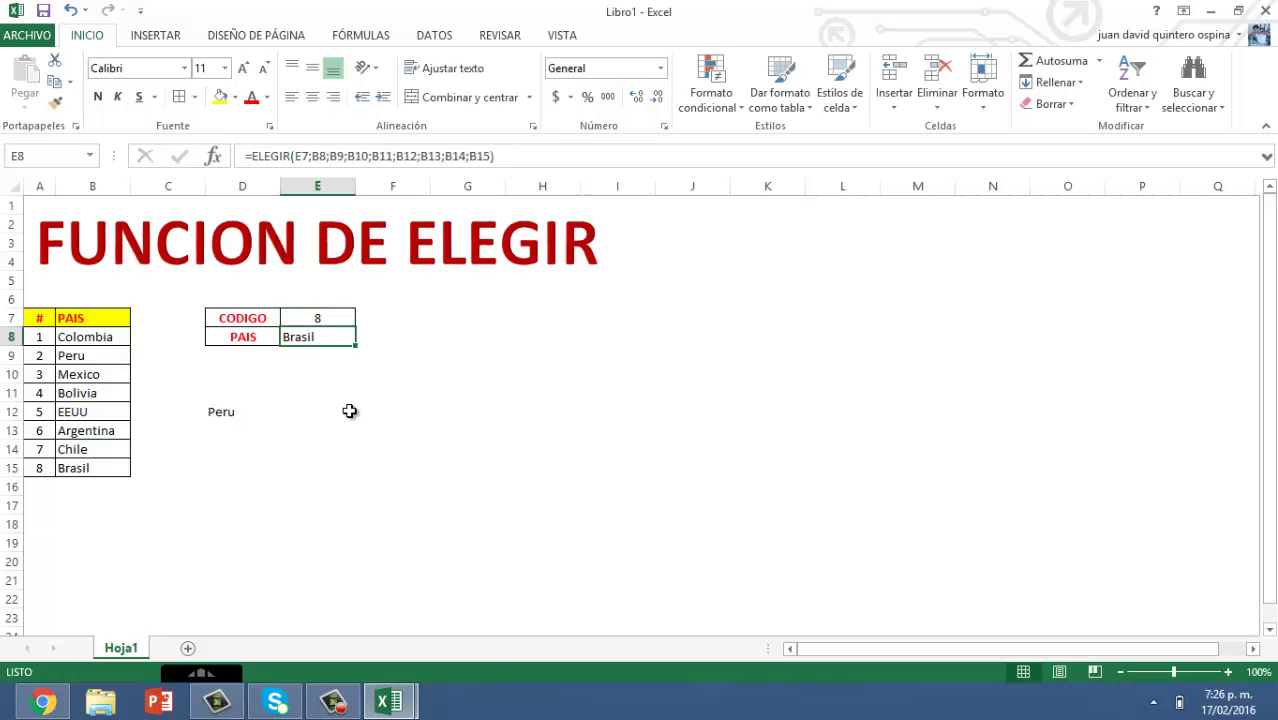
pyautogui.click(230, 414)
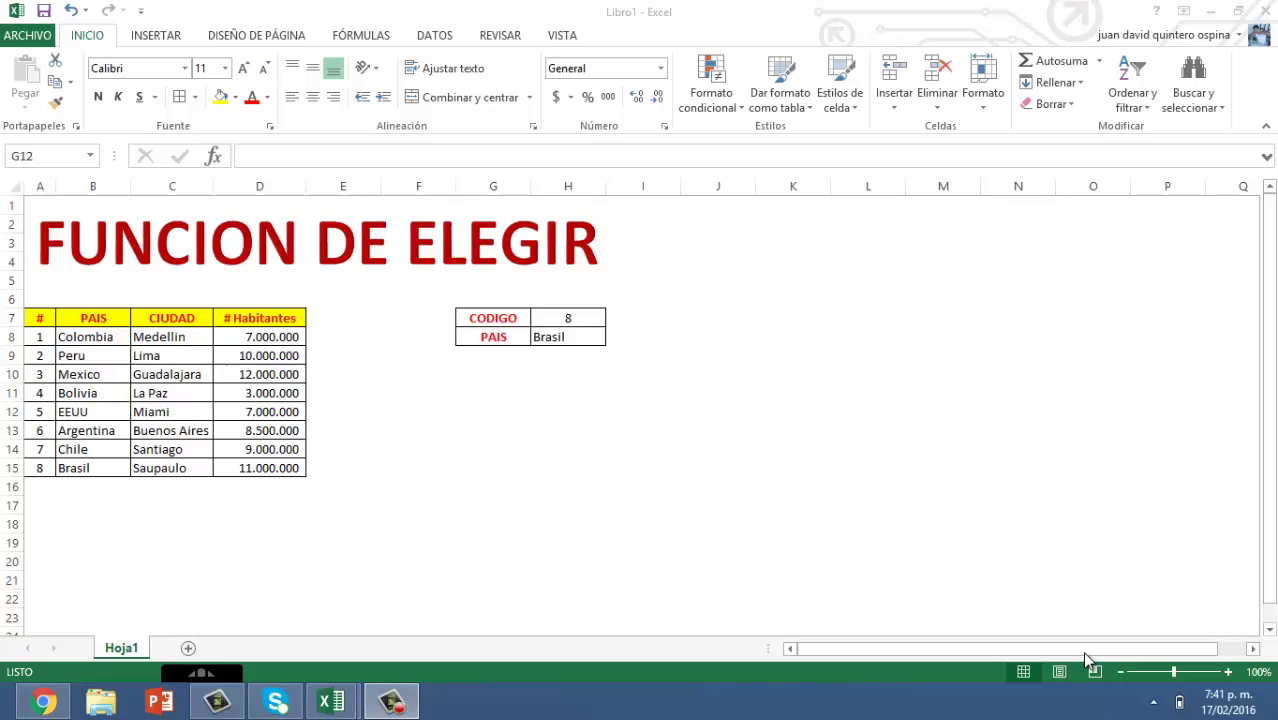
# Step: Select the CIUDAD and # Habitantes headers and their city and population values
pyautogui.click(168, 318)
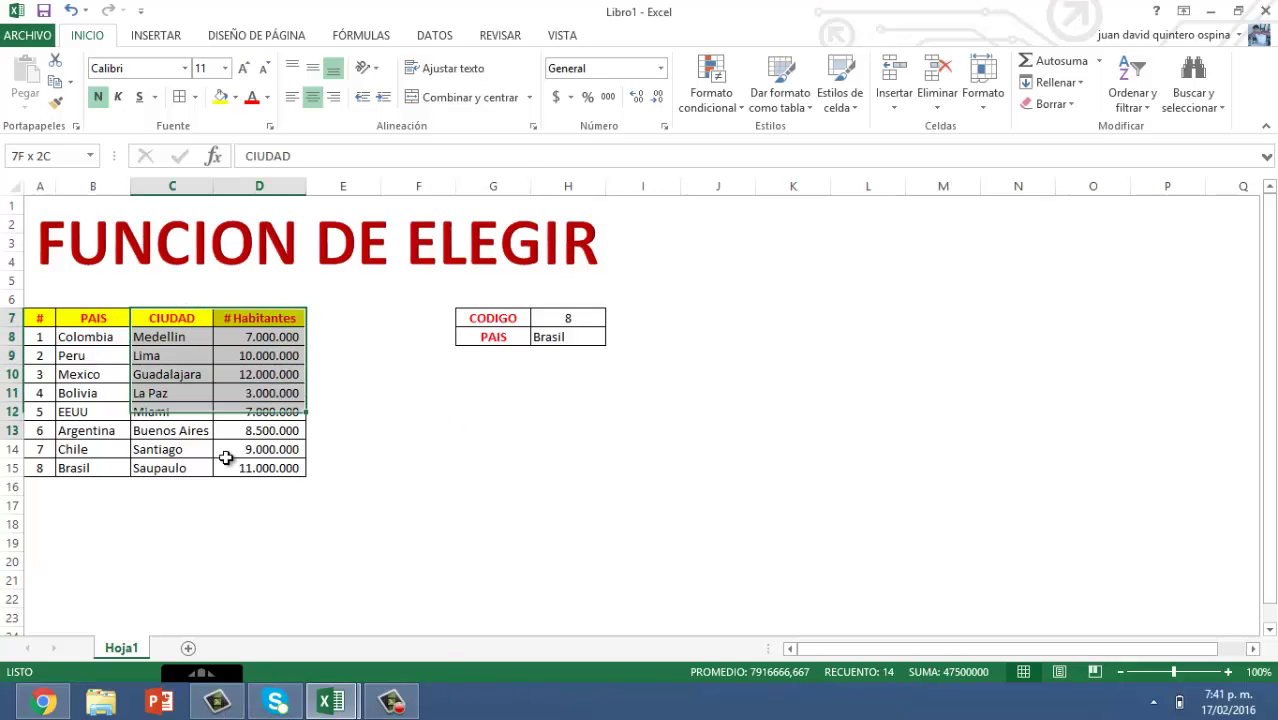
pyautogui.moveTo(218, 317); pyautogui.dragTo(265, 466)
pyautogui.click(175, 317)
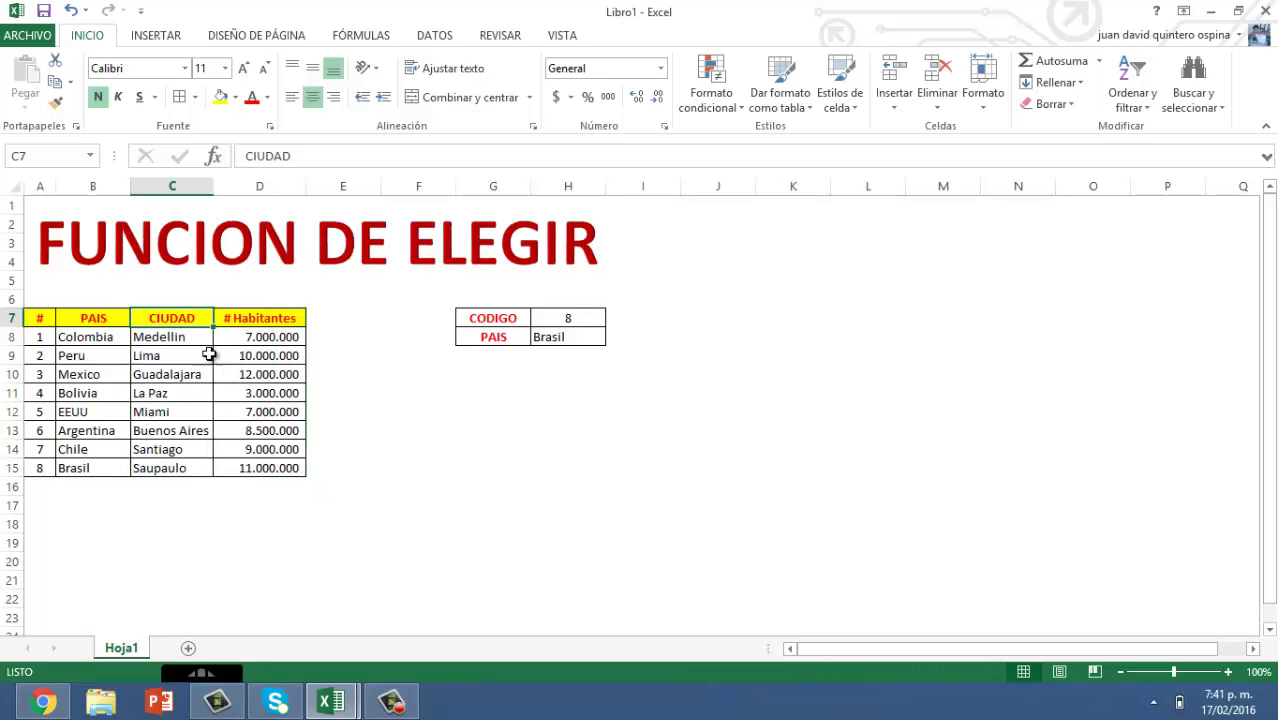
pyautogui.click(248, 321)
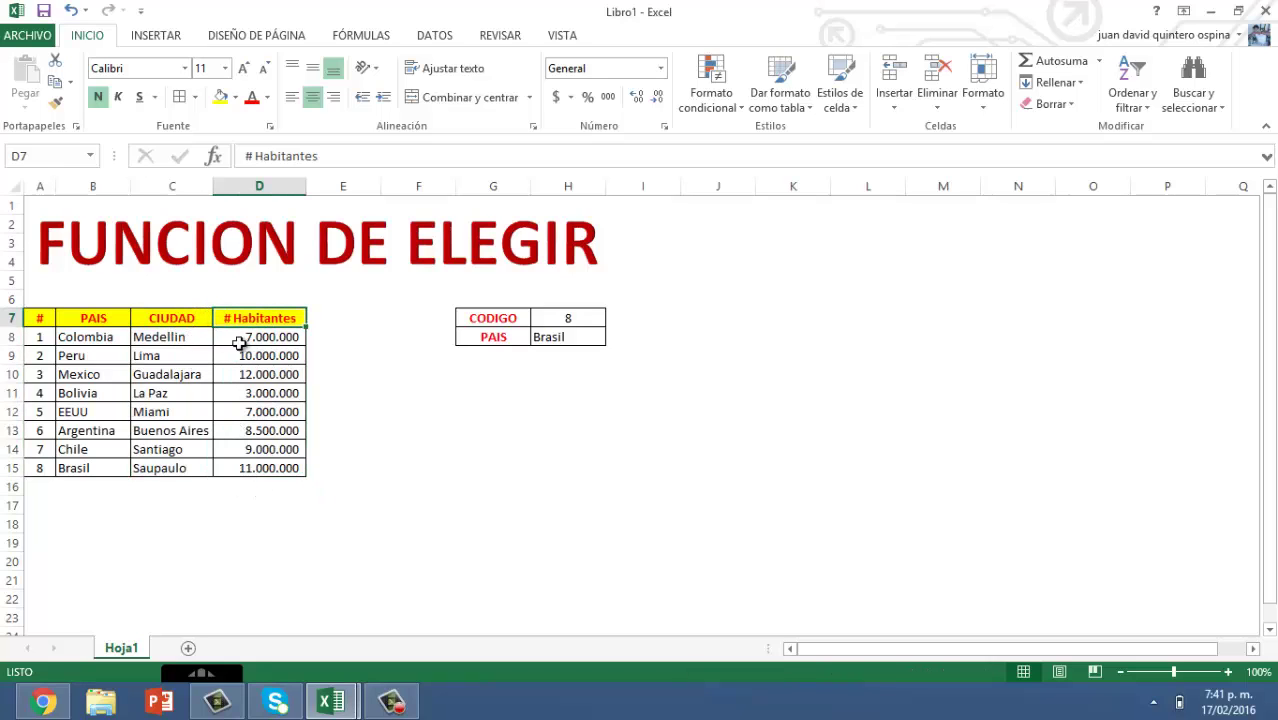
pyautogui.moveTo(190, 338); pyautogui.dragTo(333, 470)
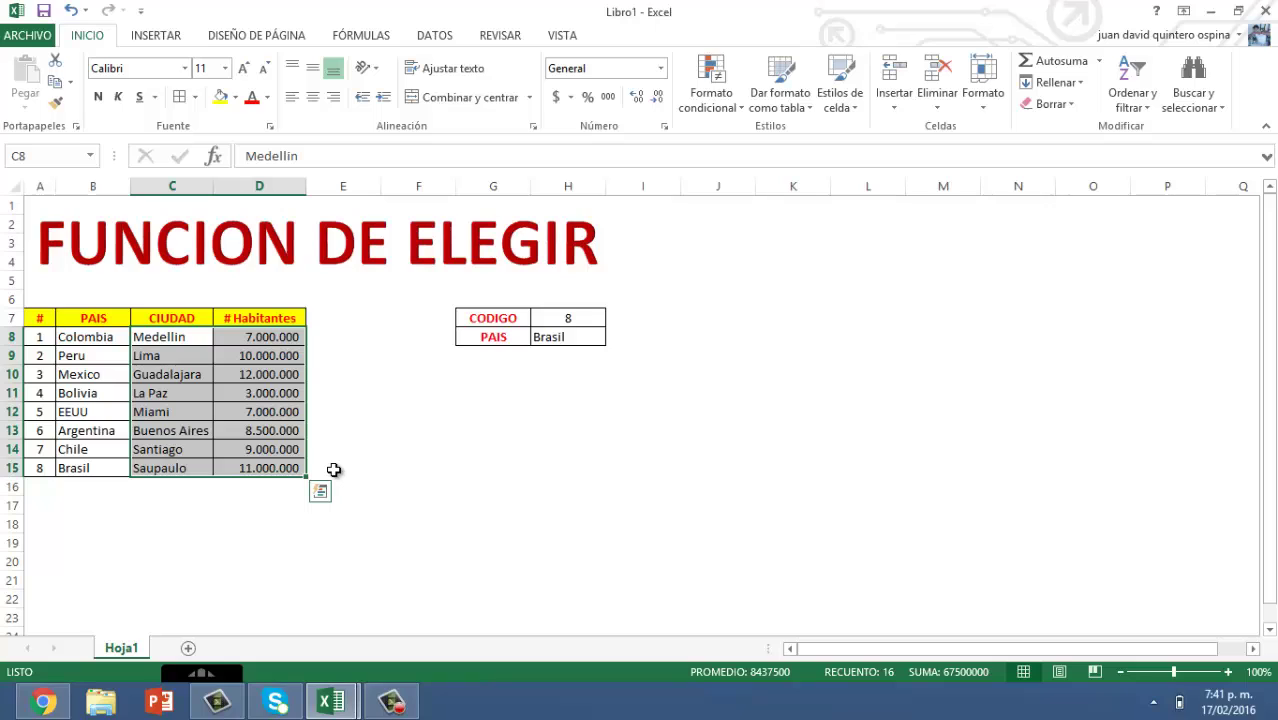
pyautogui.click(493, 362)
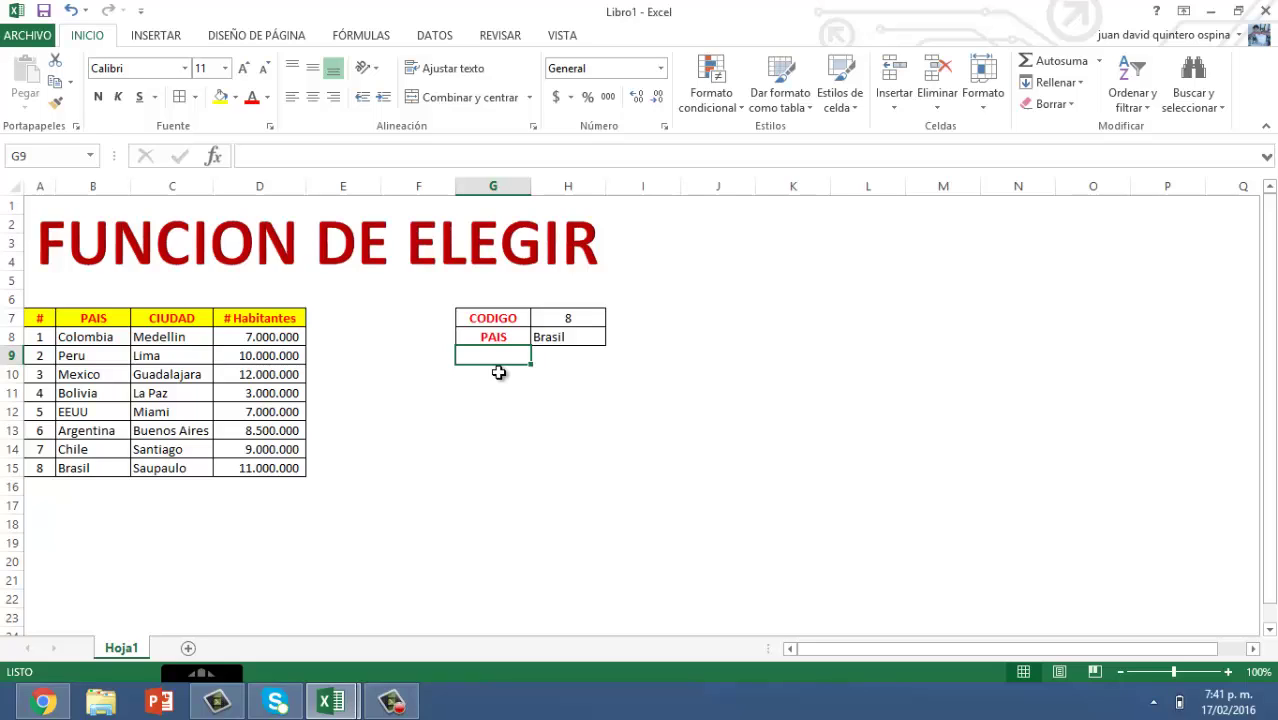
# Step: Copy the PAIS label into the two cells below it
pyautogui.click(568, 318)
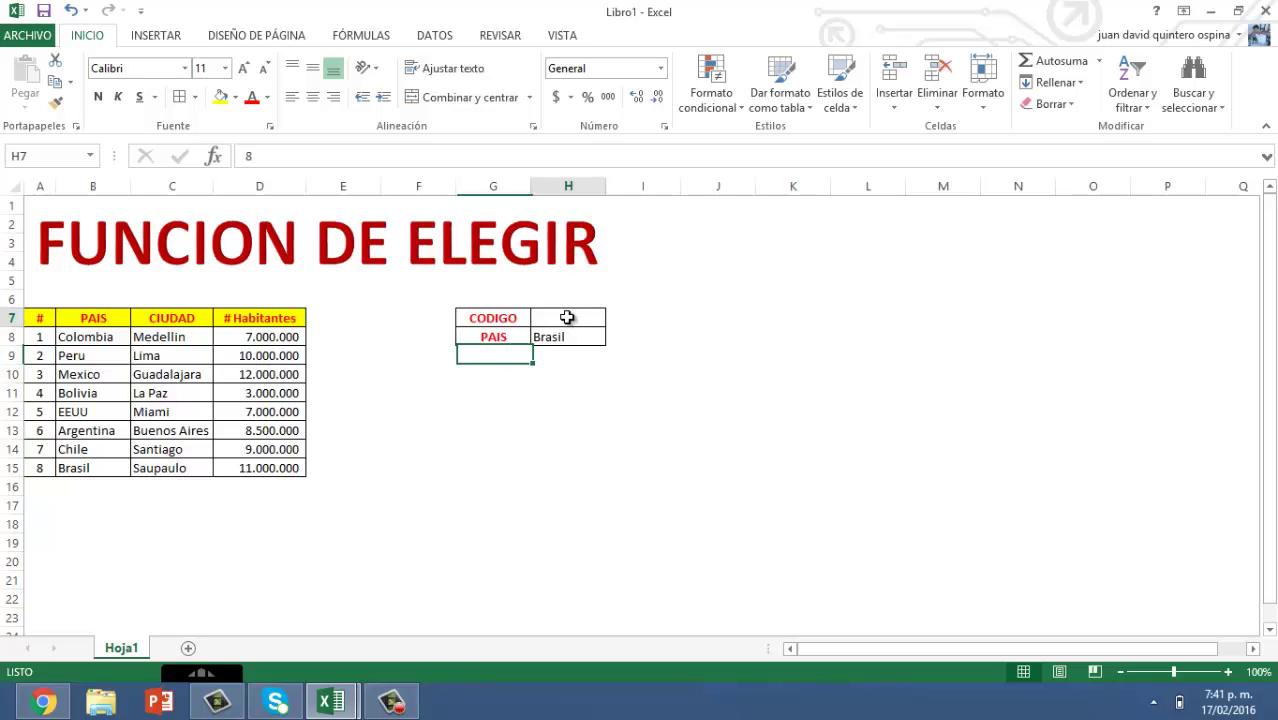
pyautogui.moveTo(102, 337); pyautogui.dragTo(265, 340)
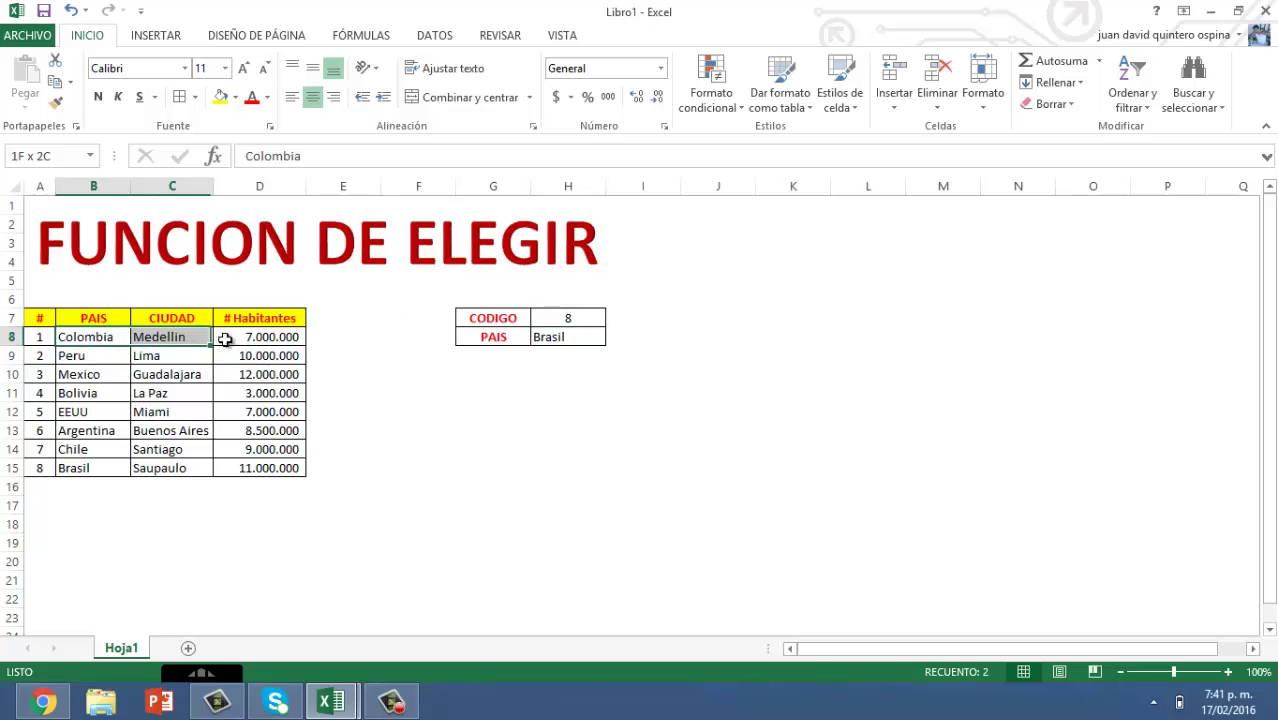
pyautogui.click(495, 356)
pyautogui.write('i')
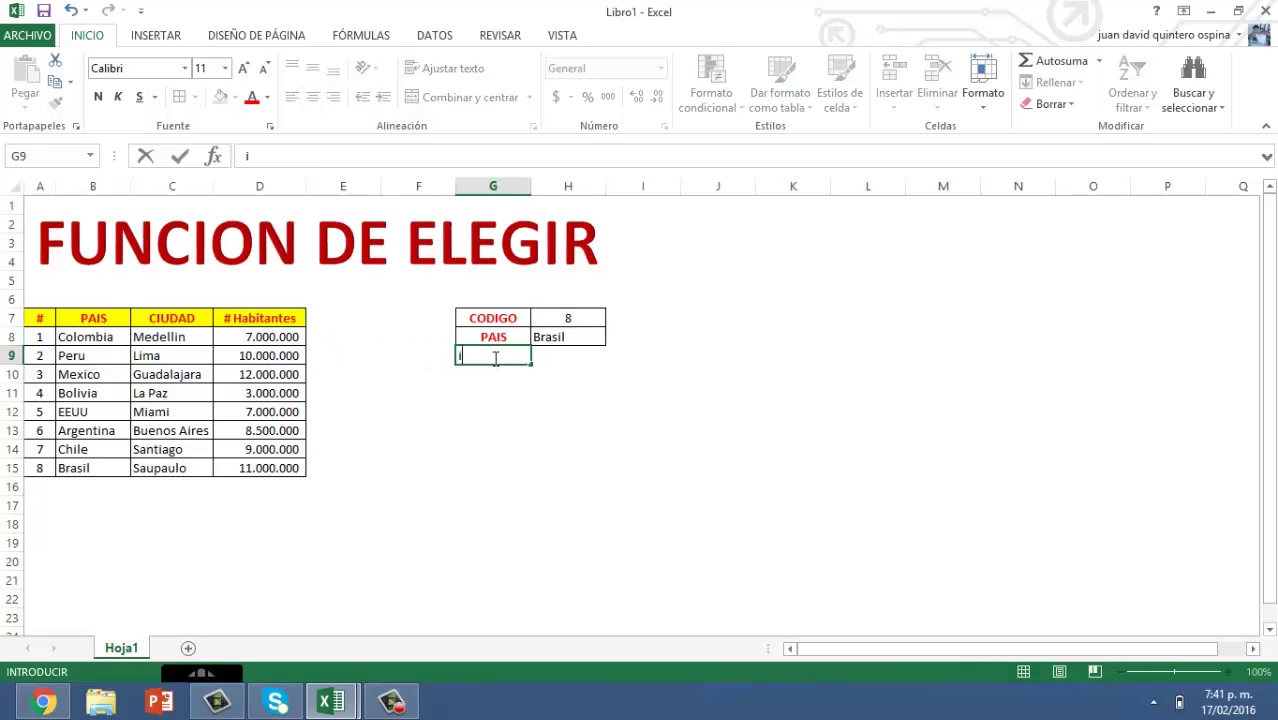
pyautogui.press('Up')
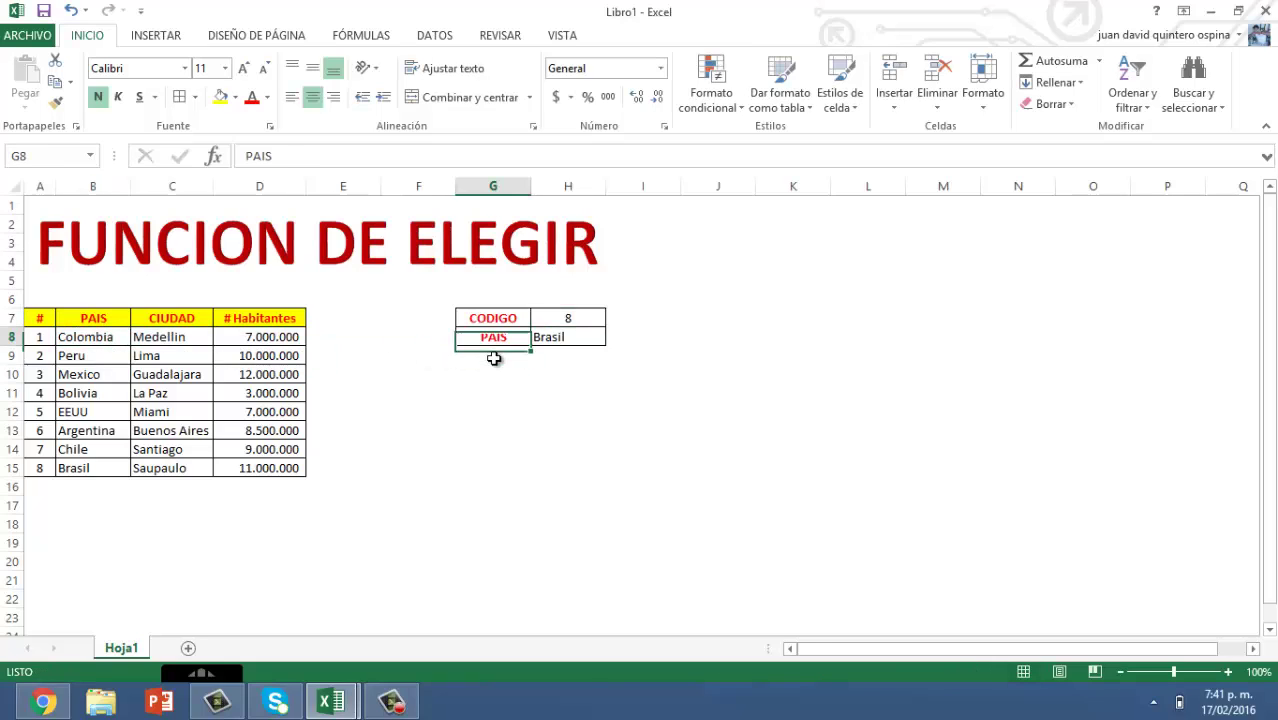
pyautogui.hotkey('ctrl', 'c')
pyautogui.click(495, 357)
pyautogui.hotkey('shift', 'Down')
pyautogui.hotkey('ctrl', 'v')
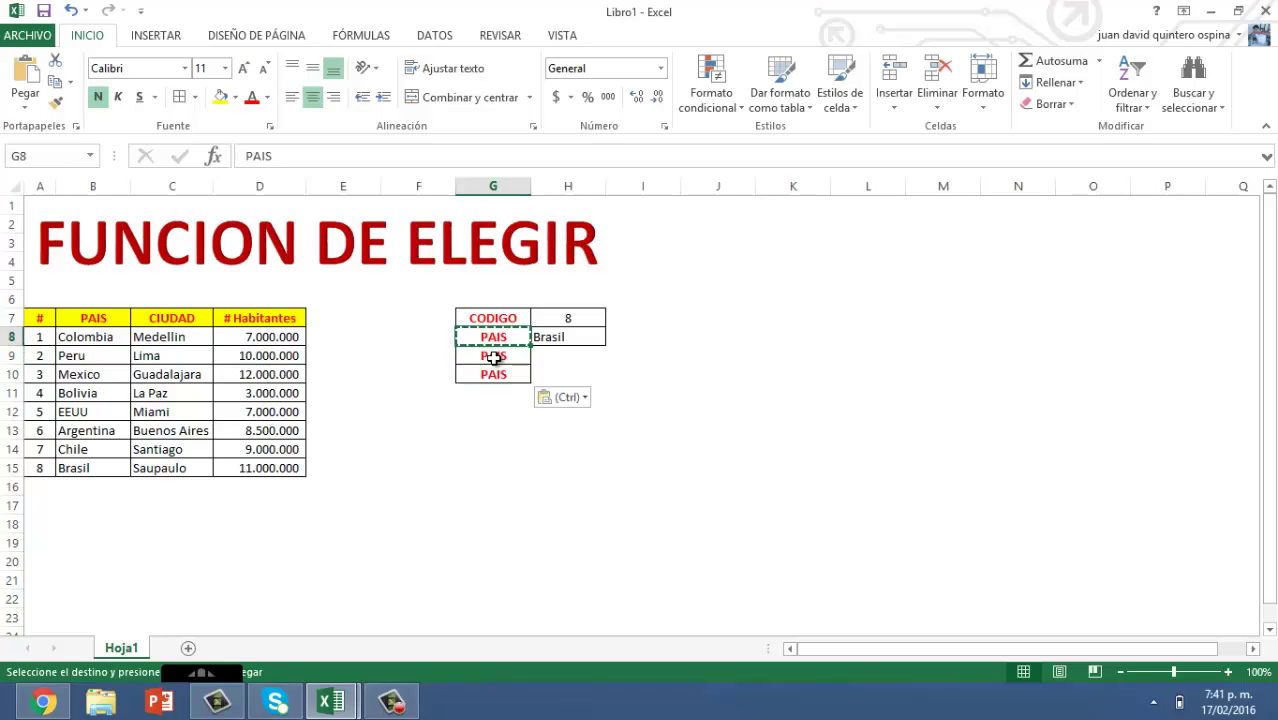
# Step: Relabel the copied cells as CIUDAD and # HAB, then select their value cells
pyautogui.write('ciudad')
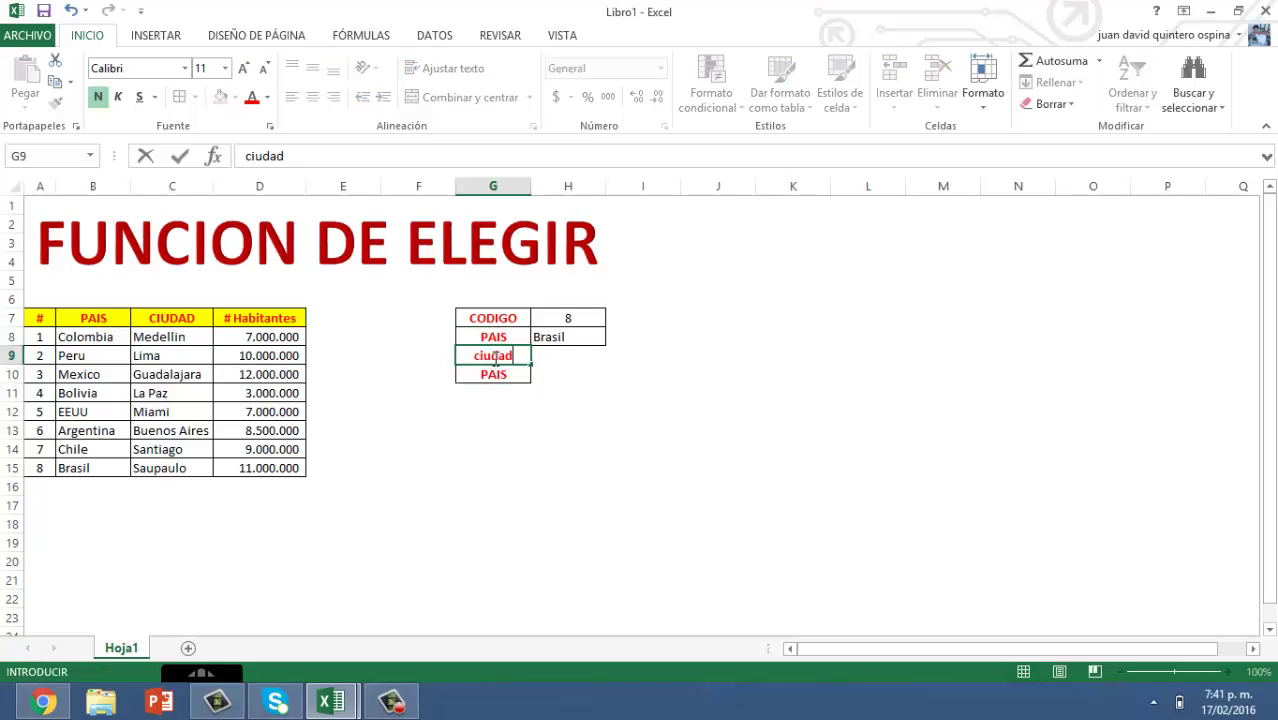
pyautogui.press('BackSpace')
pyautogui.press('BackSpace')
pyautogui.press('BackSpace')
pyautogui.write('UDAD')
pyautogui.press('Return')
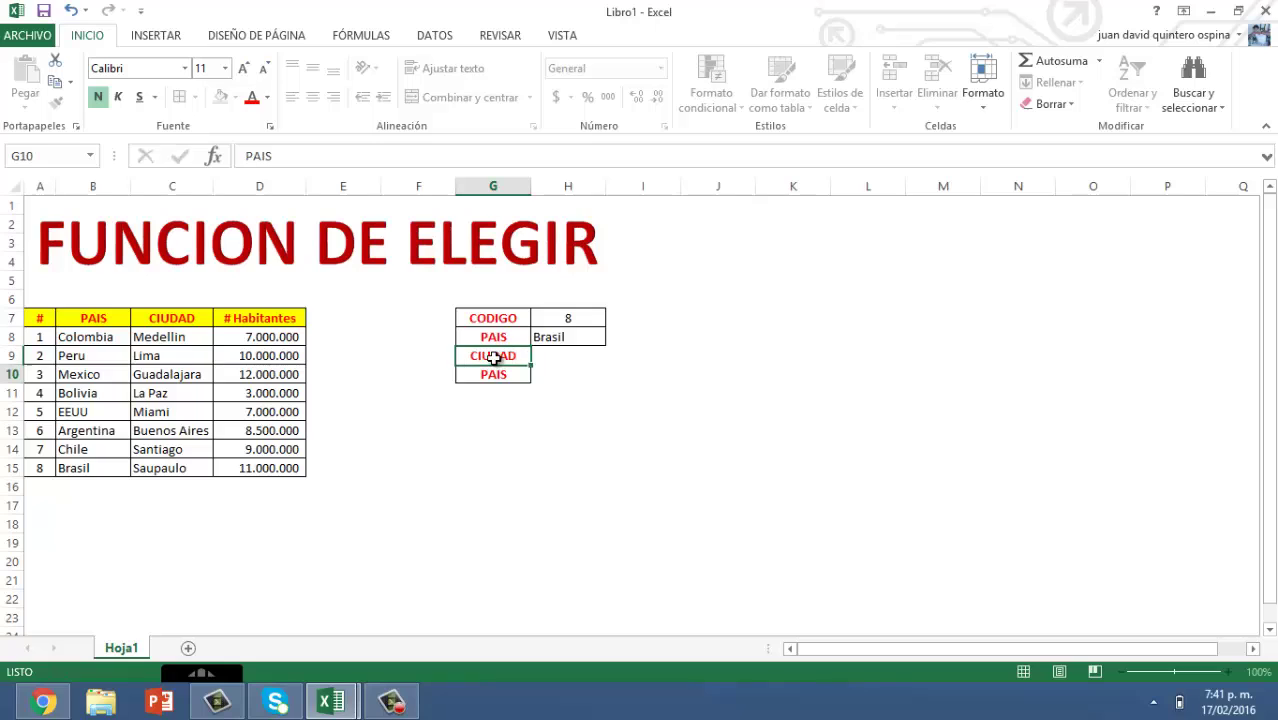
pyautogui.write('# HAB')
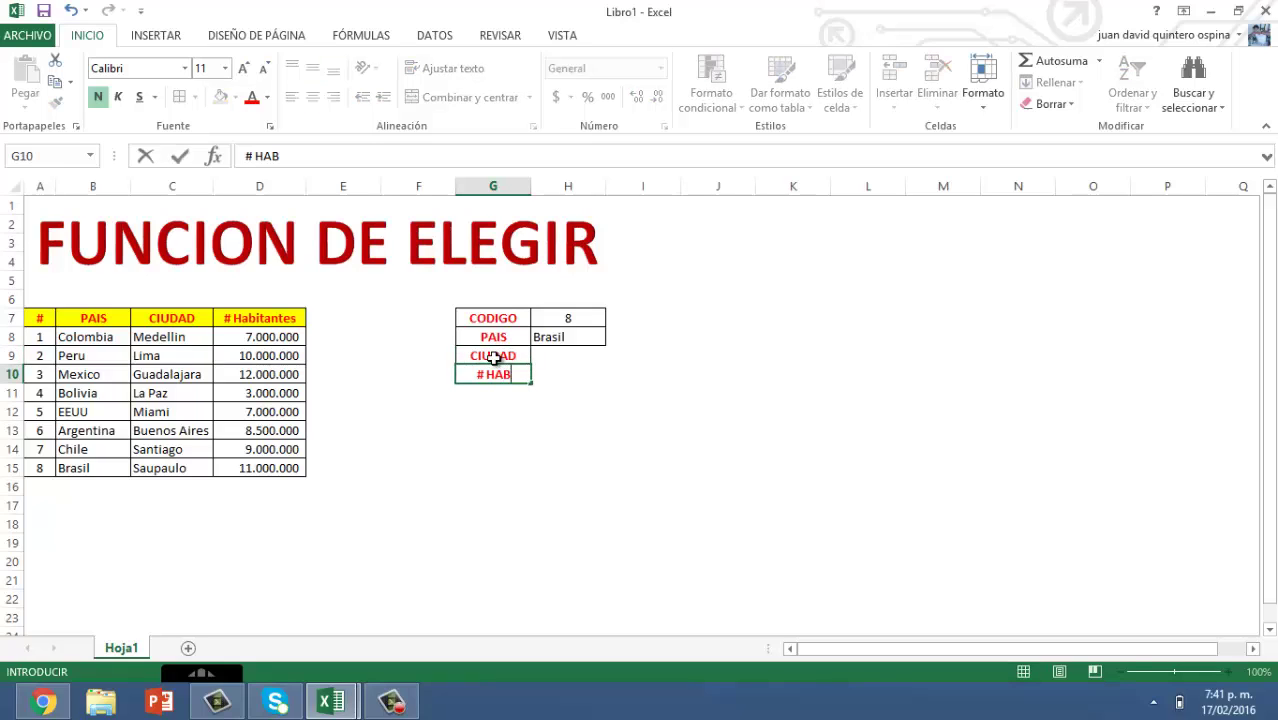
pyautogui.press('Return')
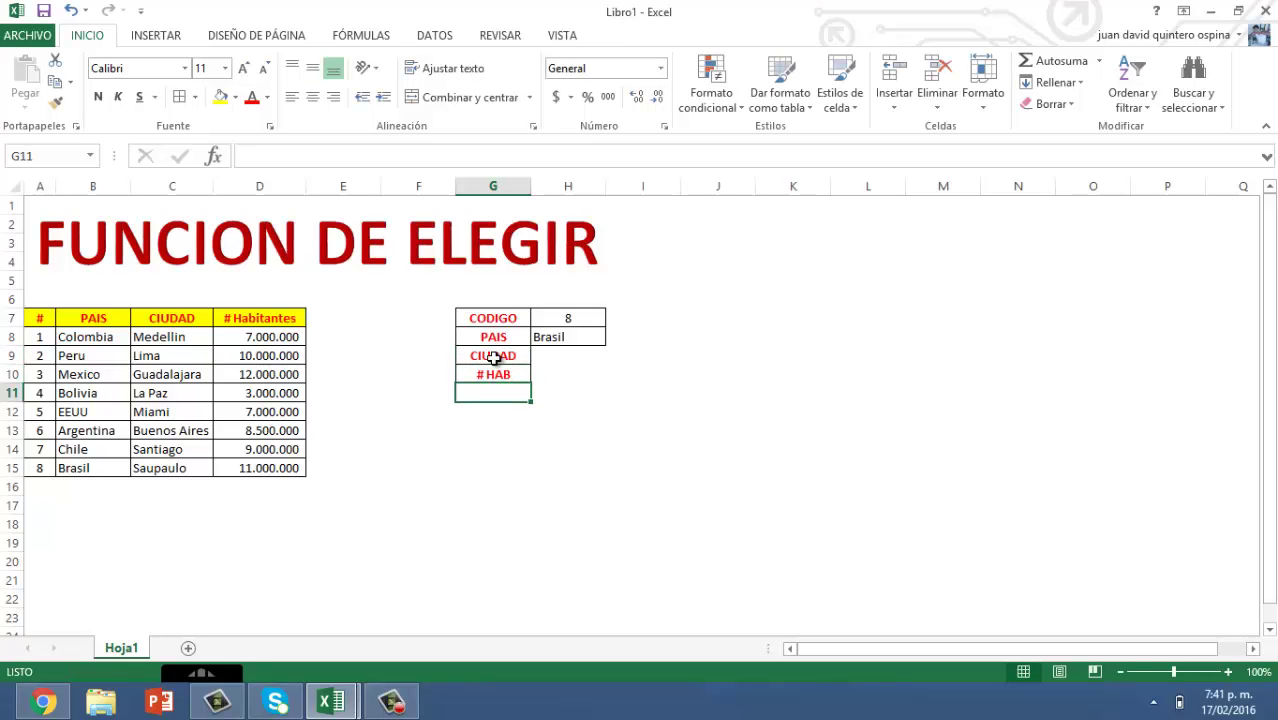
pyautogui.press('Right')
pyautogui.press('Up')
pyautogui.hotkey('shift', 'Up')
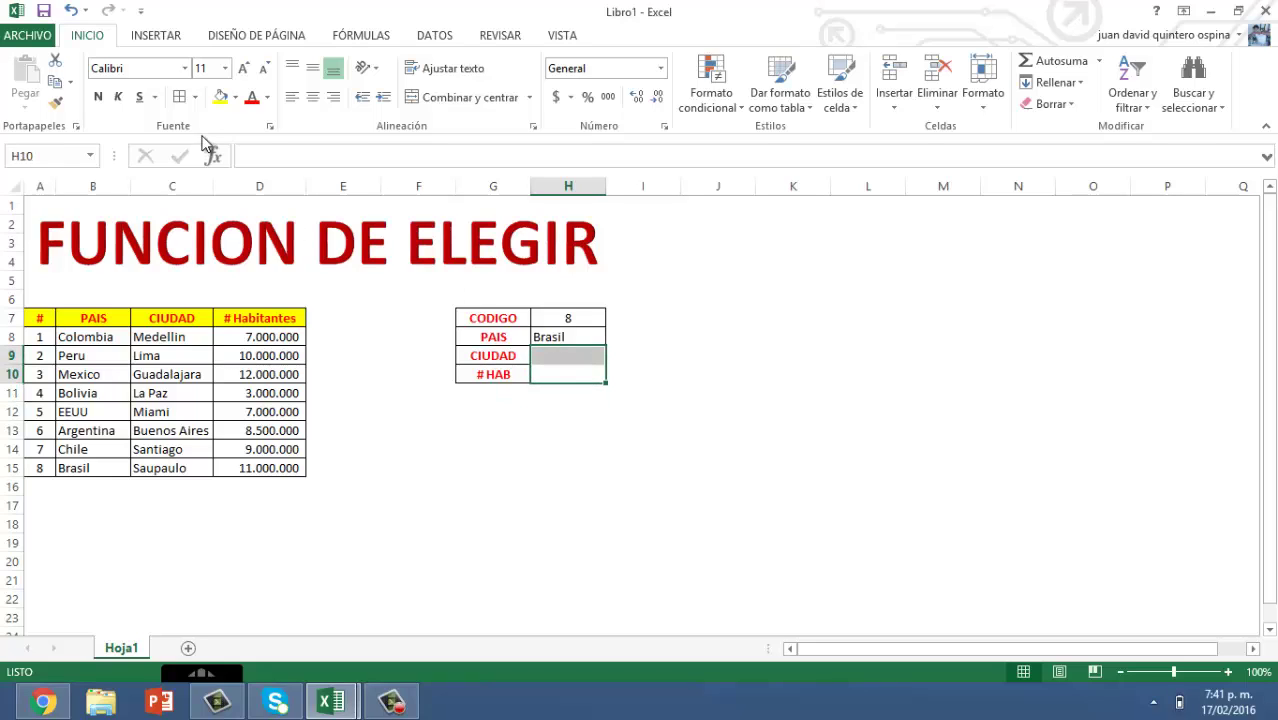
# Step: Centre the PAIS result Brasil in the lookup box
pyautogui.click(542, 336)
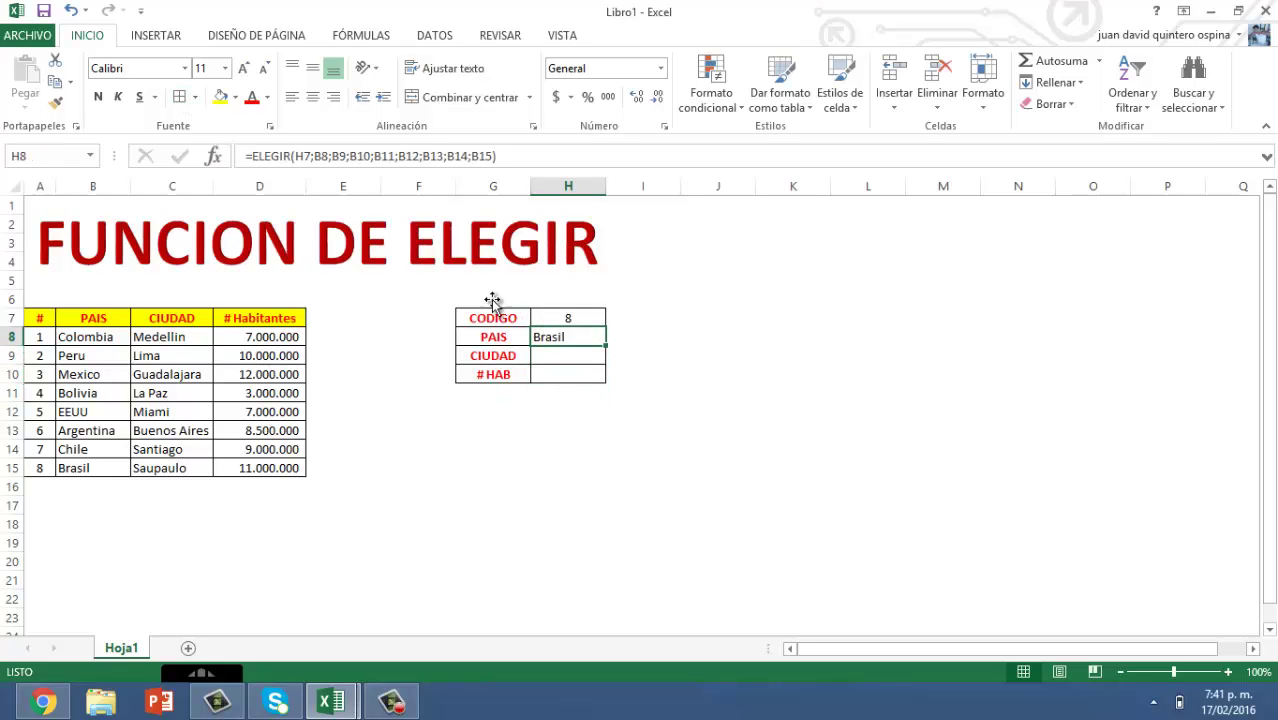
pyautogui.click(313, 97)
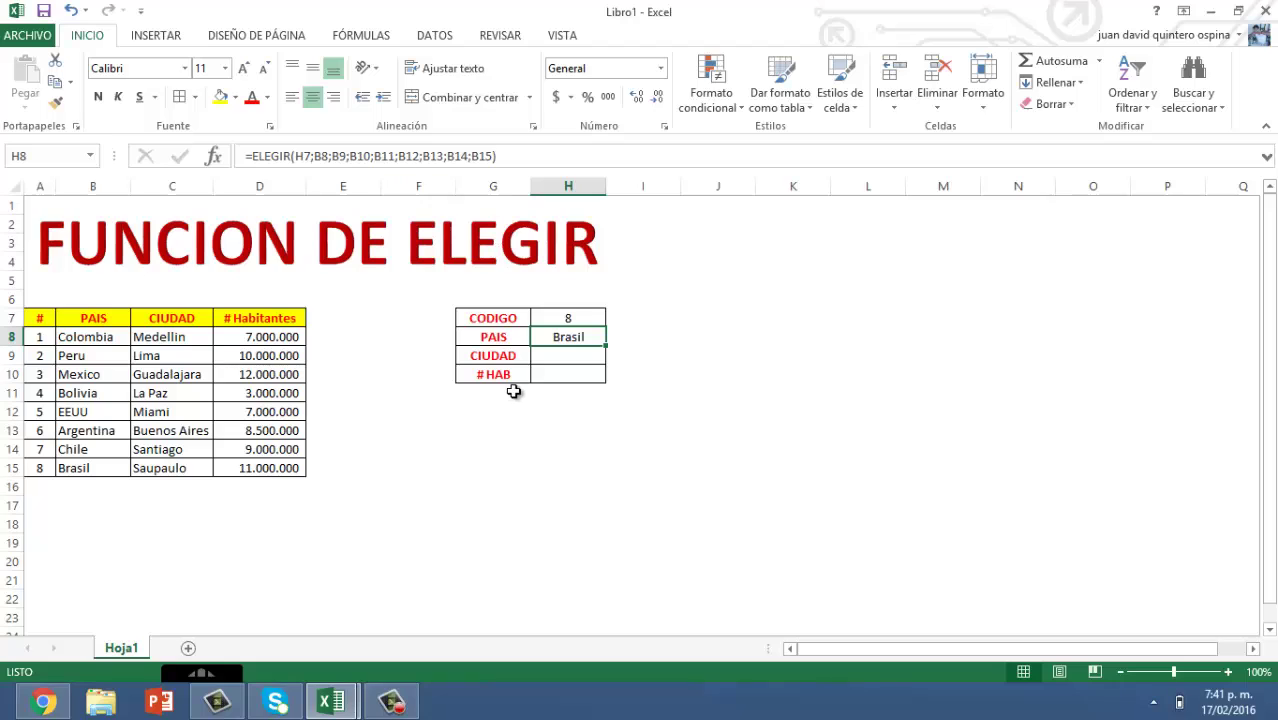
pyautogui.click(570, 341)
# Step: Enter =ELEGIR(H7;C8;C9;C10;C11;C12;C13;C14;C15) in H9, returning Saupaulo
pyautogui.press('Down')
pyautogui.write('=')
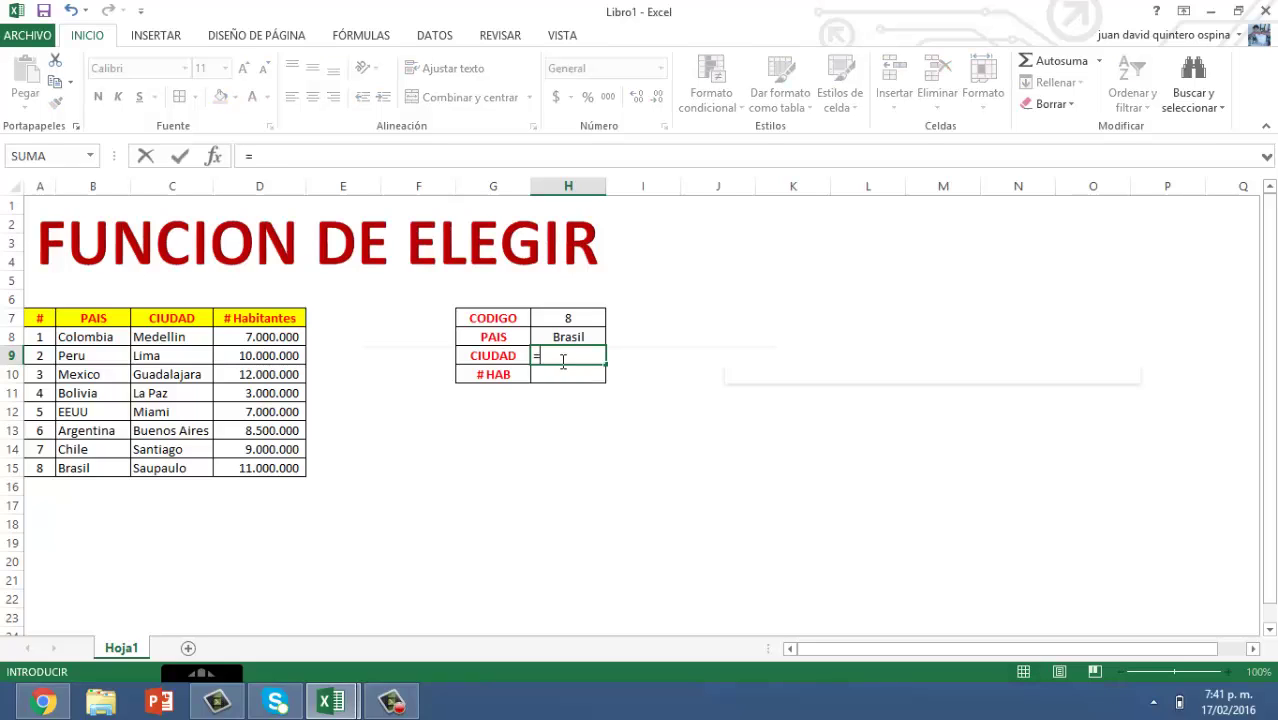
pyautogui.write('ELEGI')
pyautogui.press('Tab')
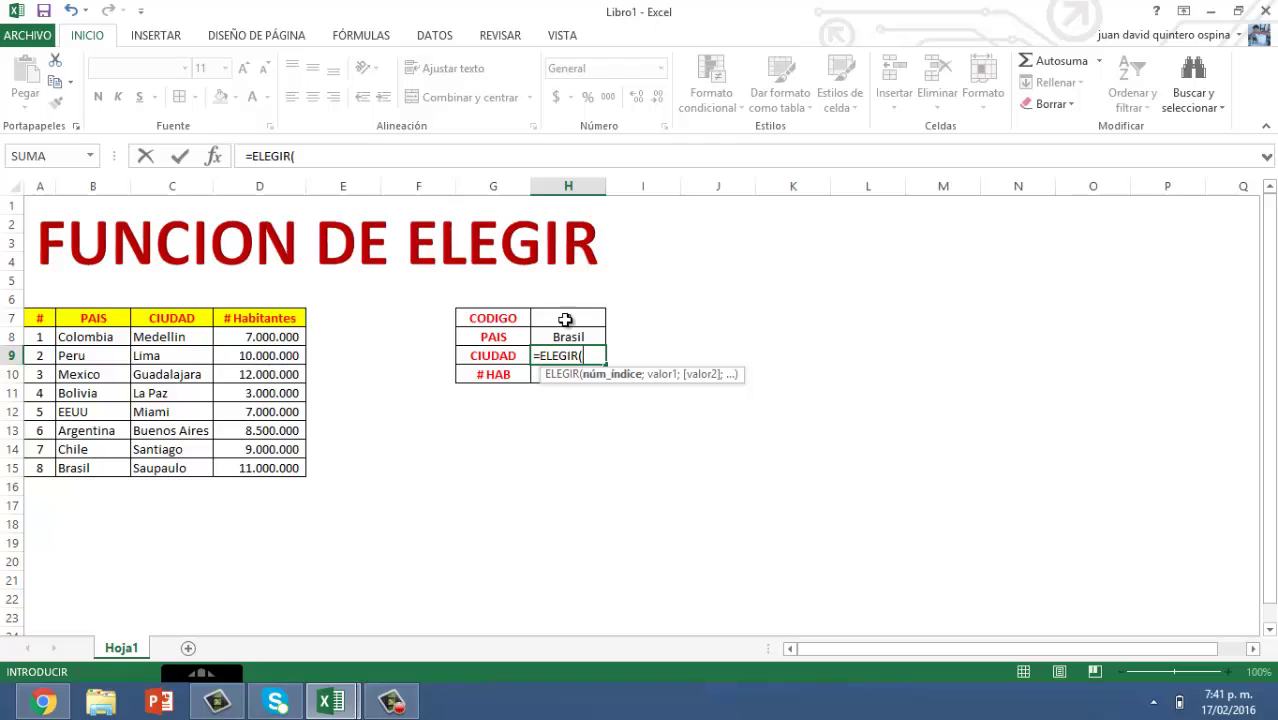
pyautogui.click(565, 319)
pyautogui.write(';')
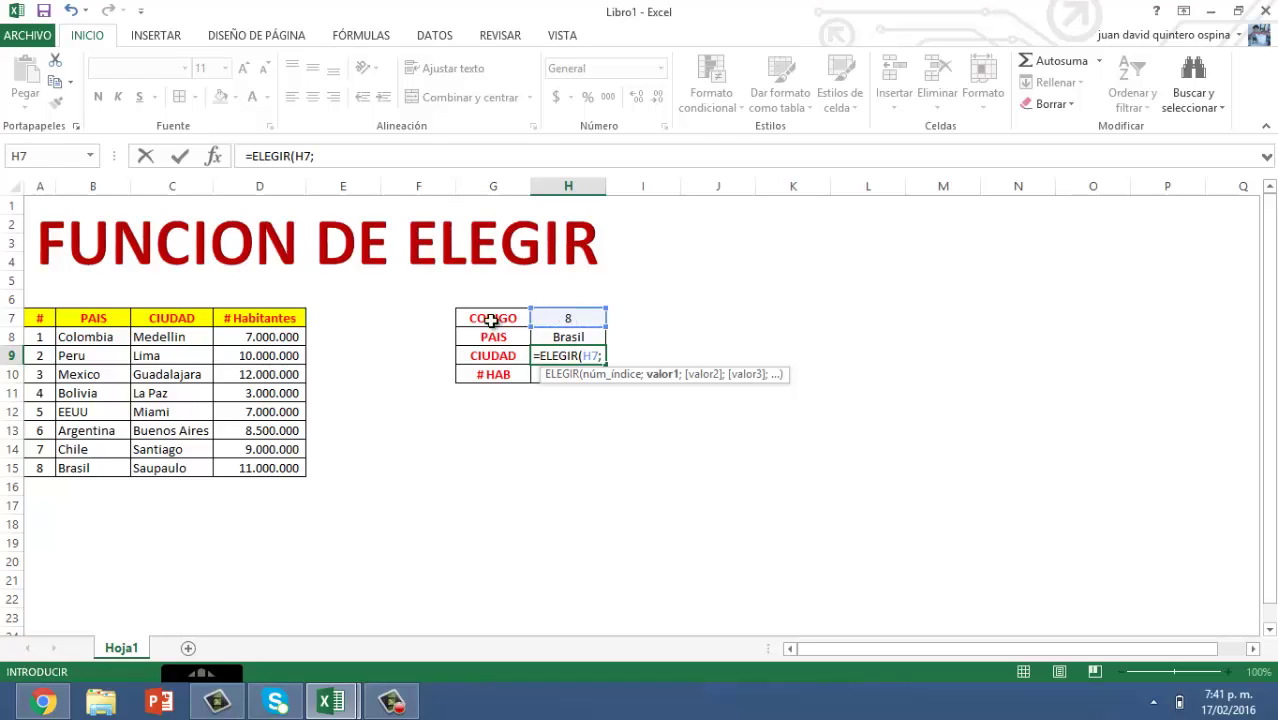
pyautogui.click(175, 340)
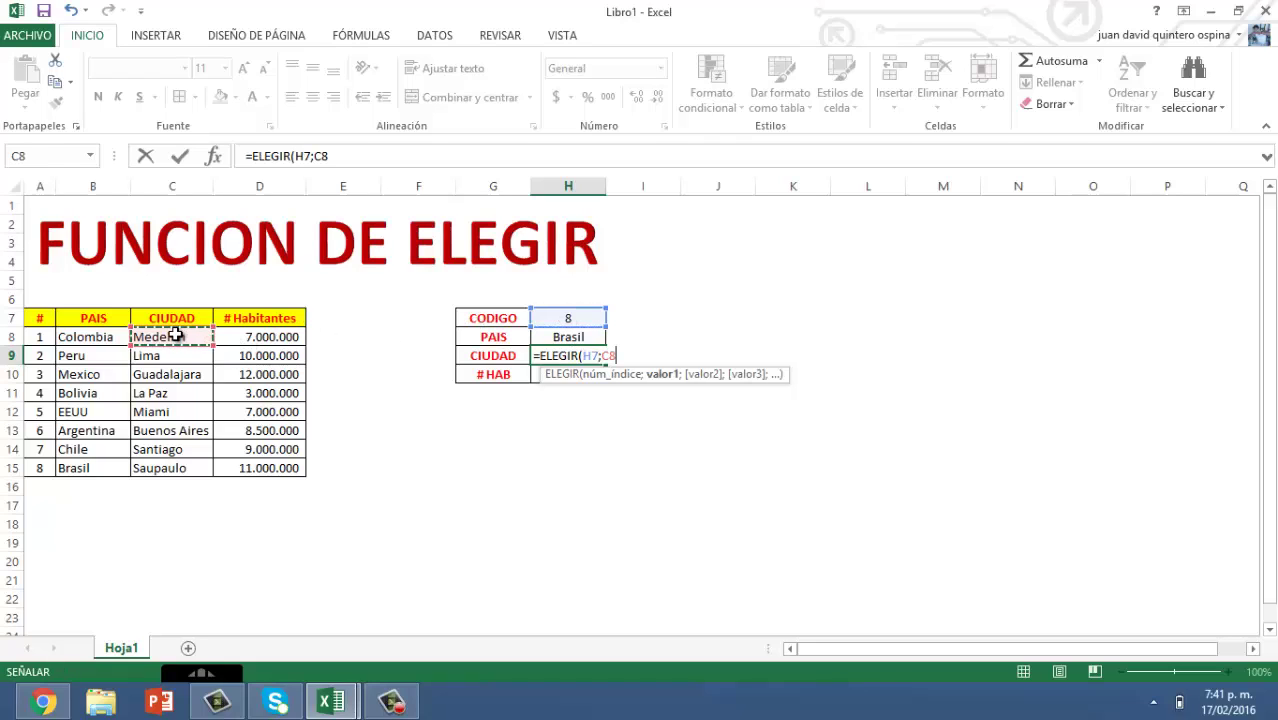
pyautogui.write(';')
pyautogui.click(167, 353)
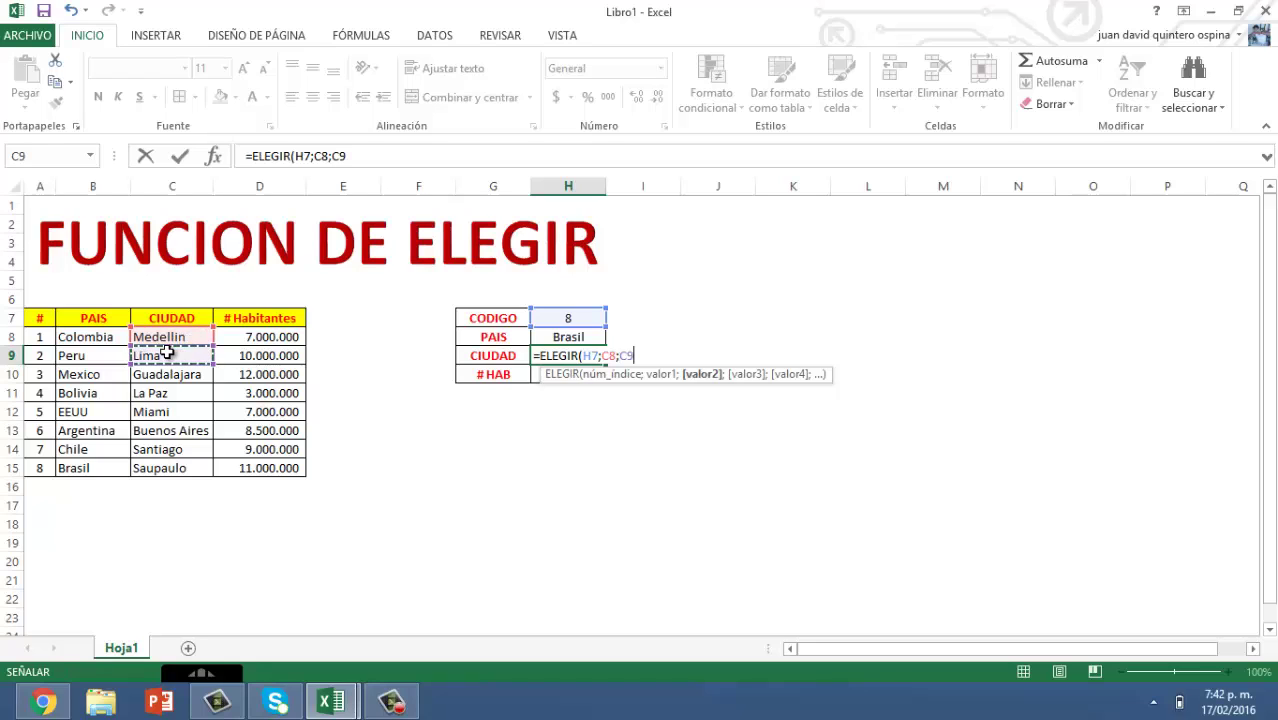
pyautogui.write(';')
pyautogui.click(160, 373)
pyautogui.write(';')
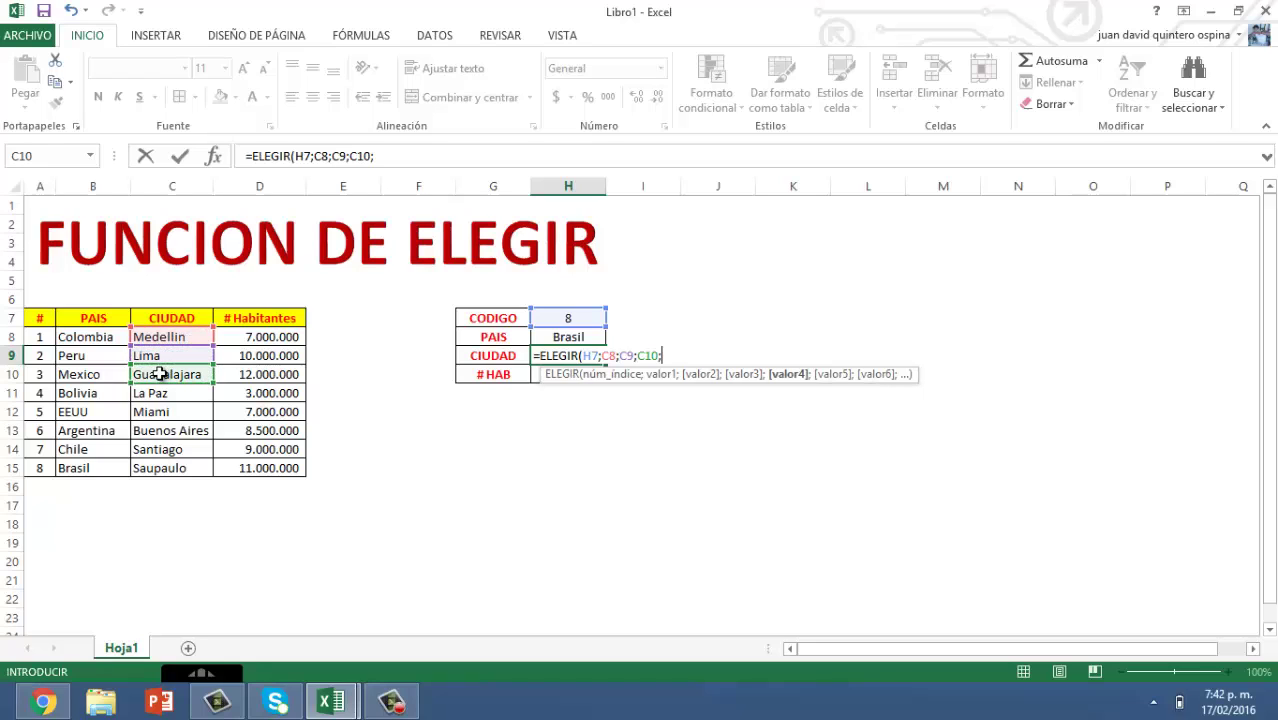
pyautogui.click(163, 393)
pyautogui.write(';')
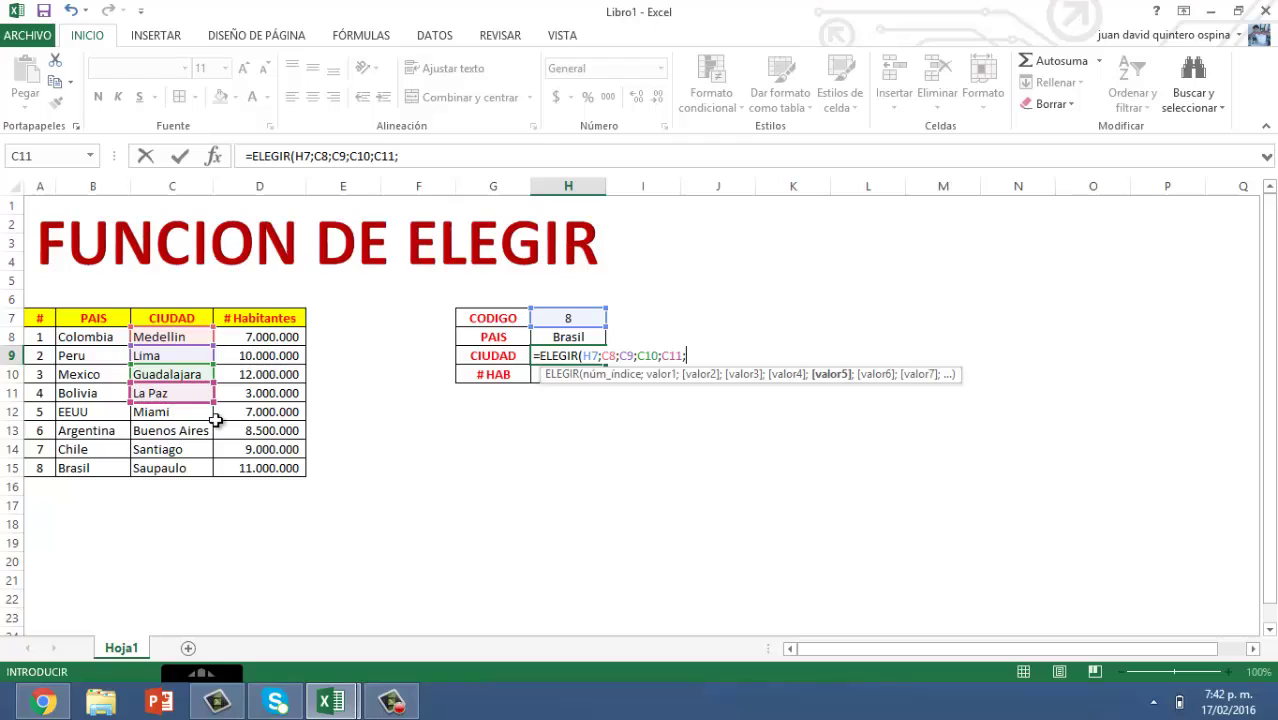
pyautogui.click(190, 414)
pyautogui.write(';')
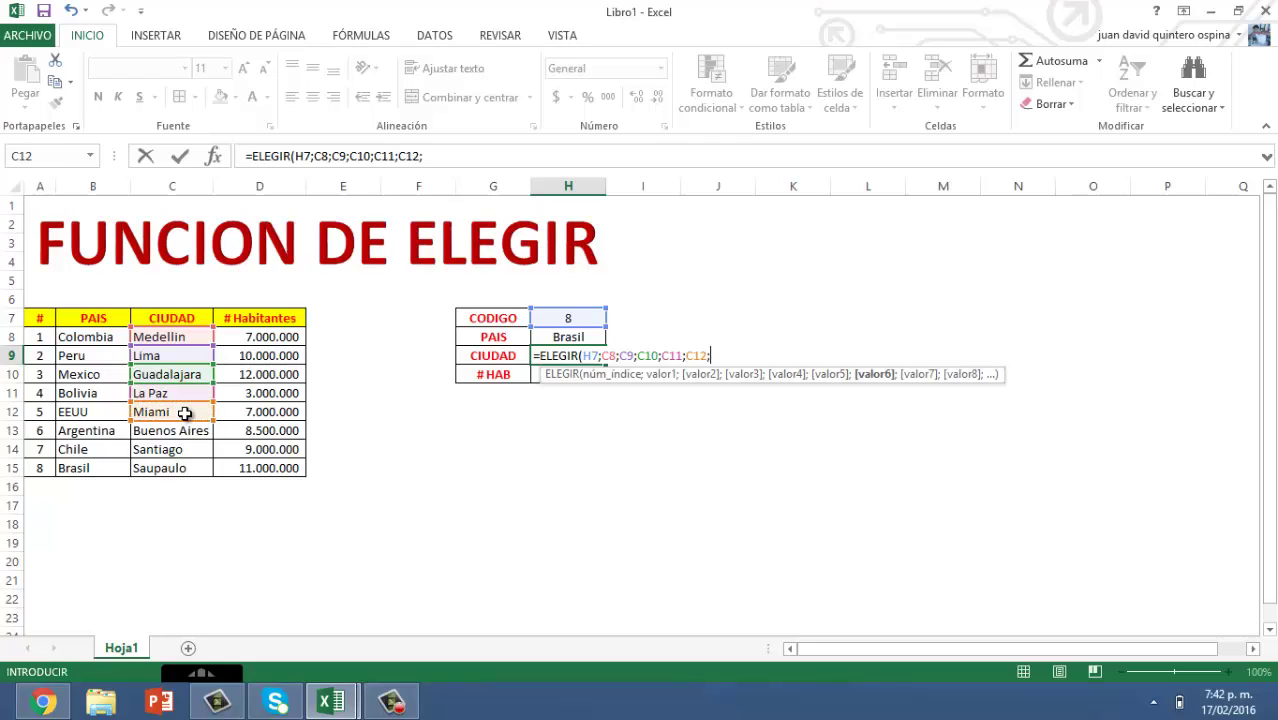
pyautogui.click(178, 430)
pyautogui.write(';')
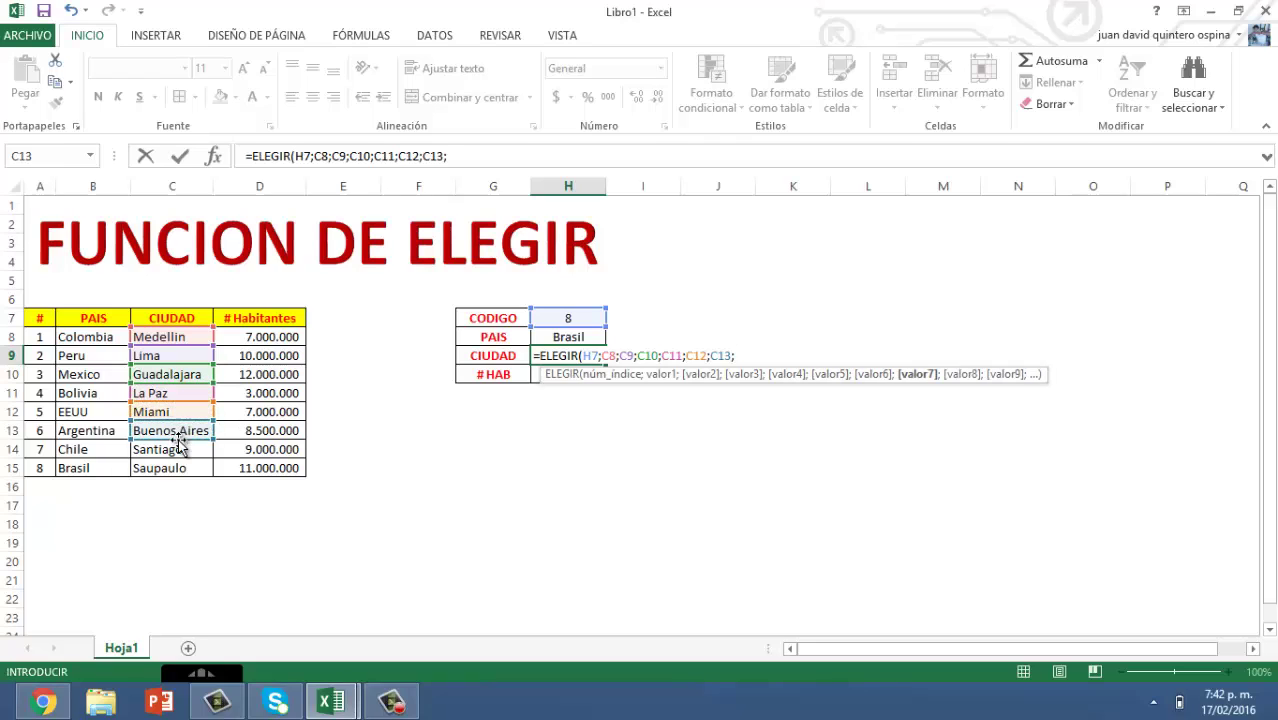
pyautogui.click(178, 447)
pyautogui.write(';')
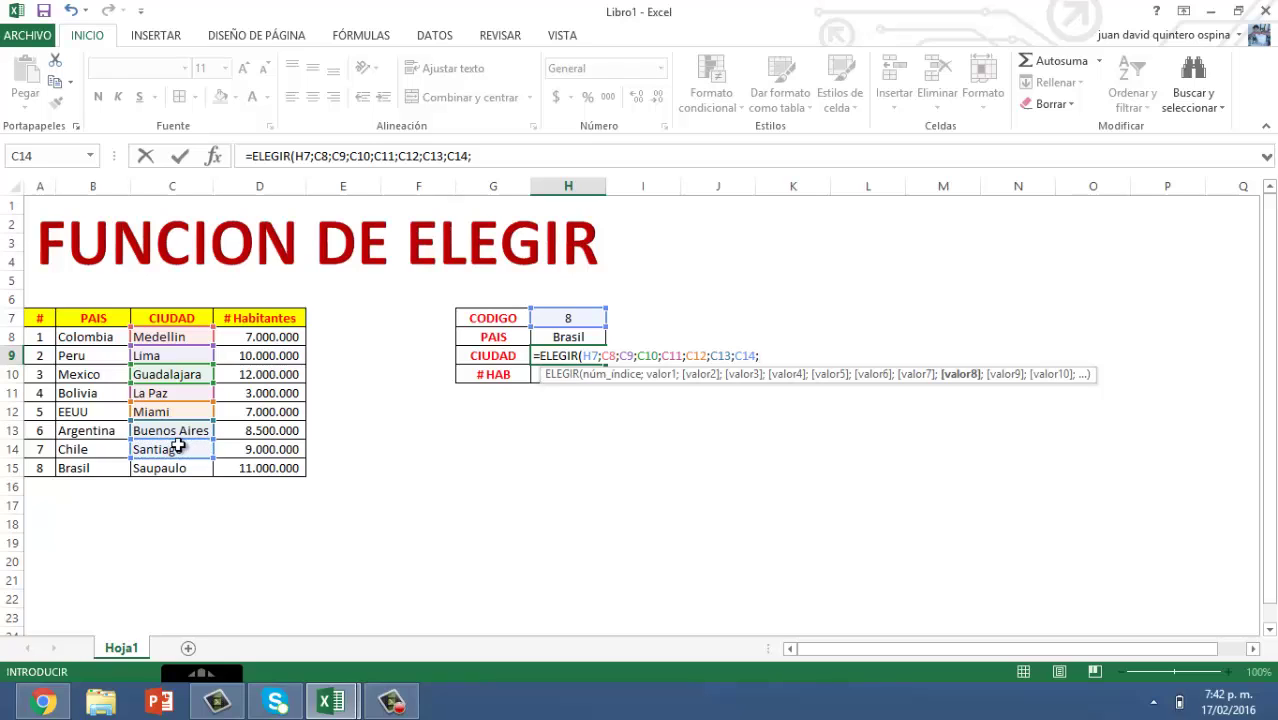
pyautogui.click(186, 468)
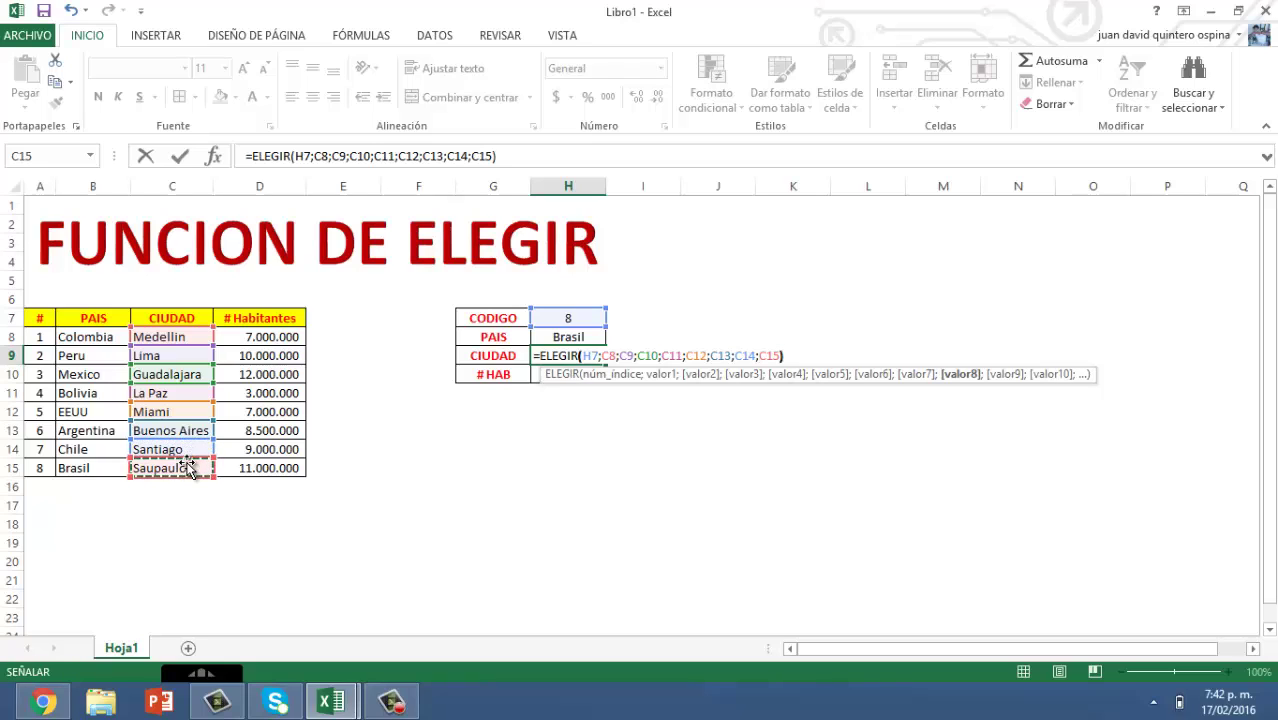
pyautogui.press('Return')
# Step: Centre the CIUDAD result Saupaulo in its cell
pyautogui.click(551, 360)
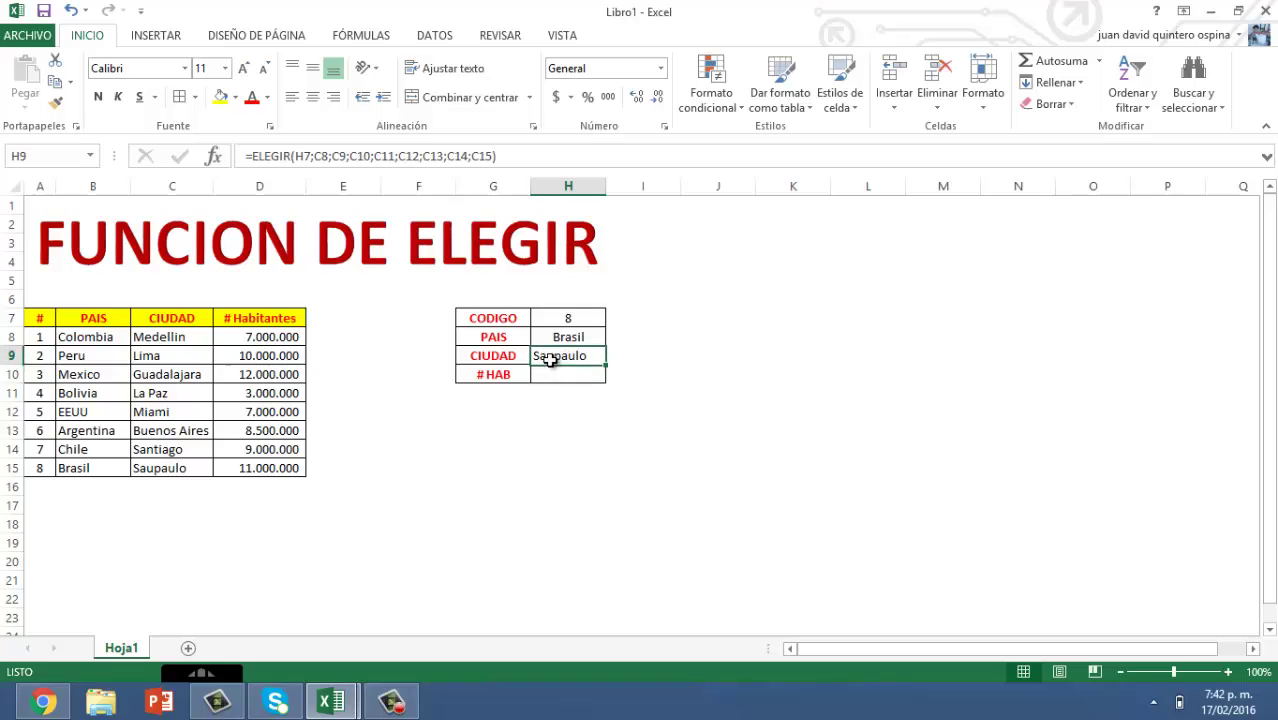
pyautogui.click(313, 97)
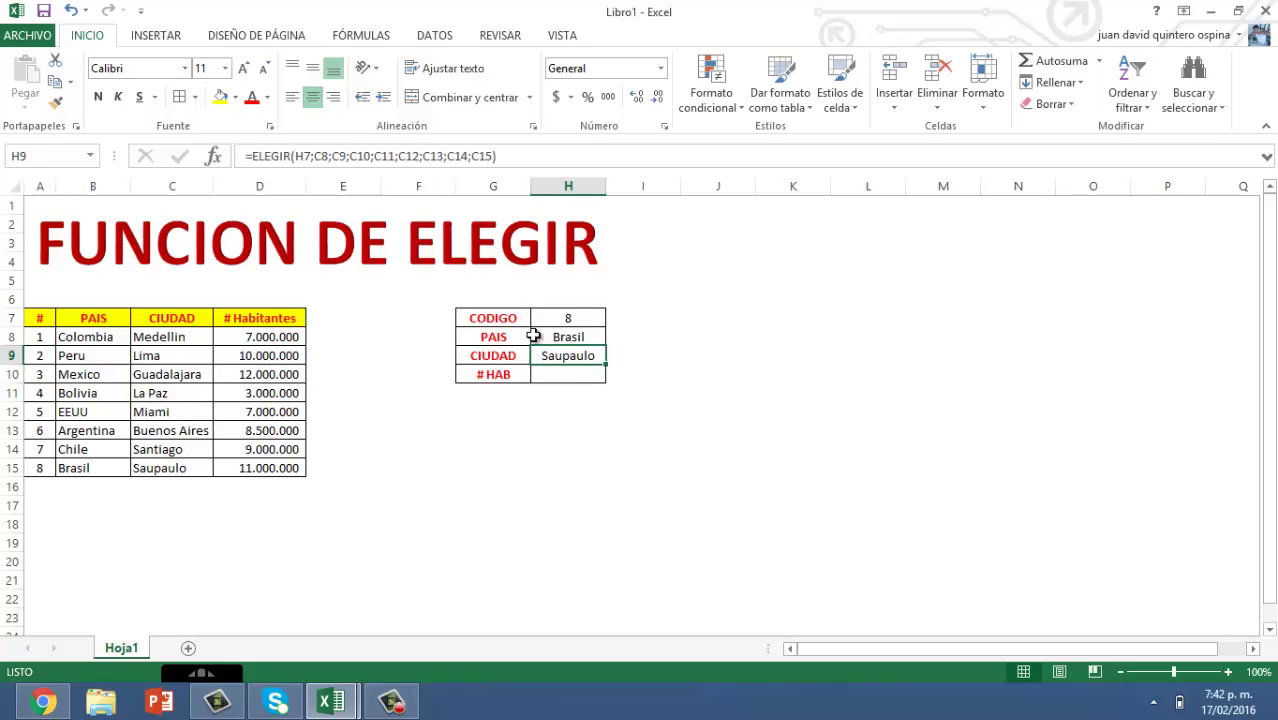
pyautogui.click(560, 374)
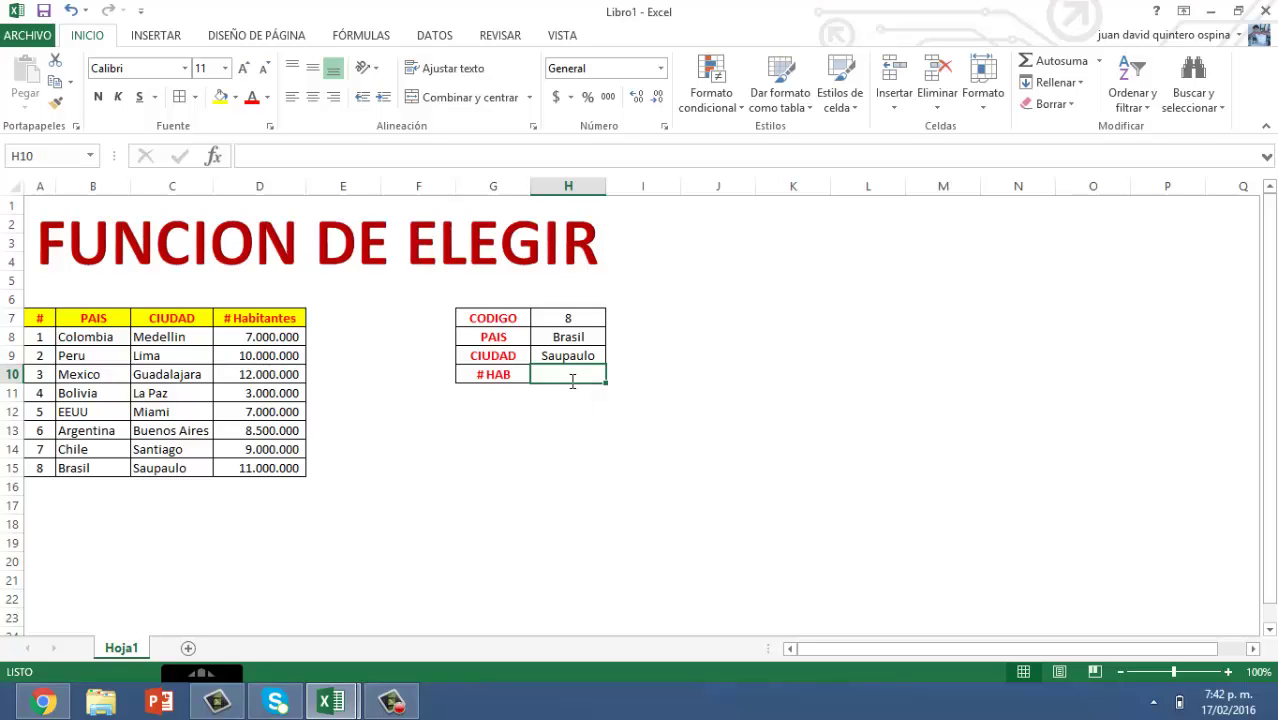
# Step: Enter =ELEGIR(H7;D8;D9;D10;D11;D12;D13;D14;D15) in the #HAB cell H10
pyautogui.write('=ELEGIR')
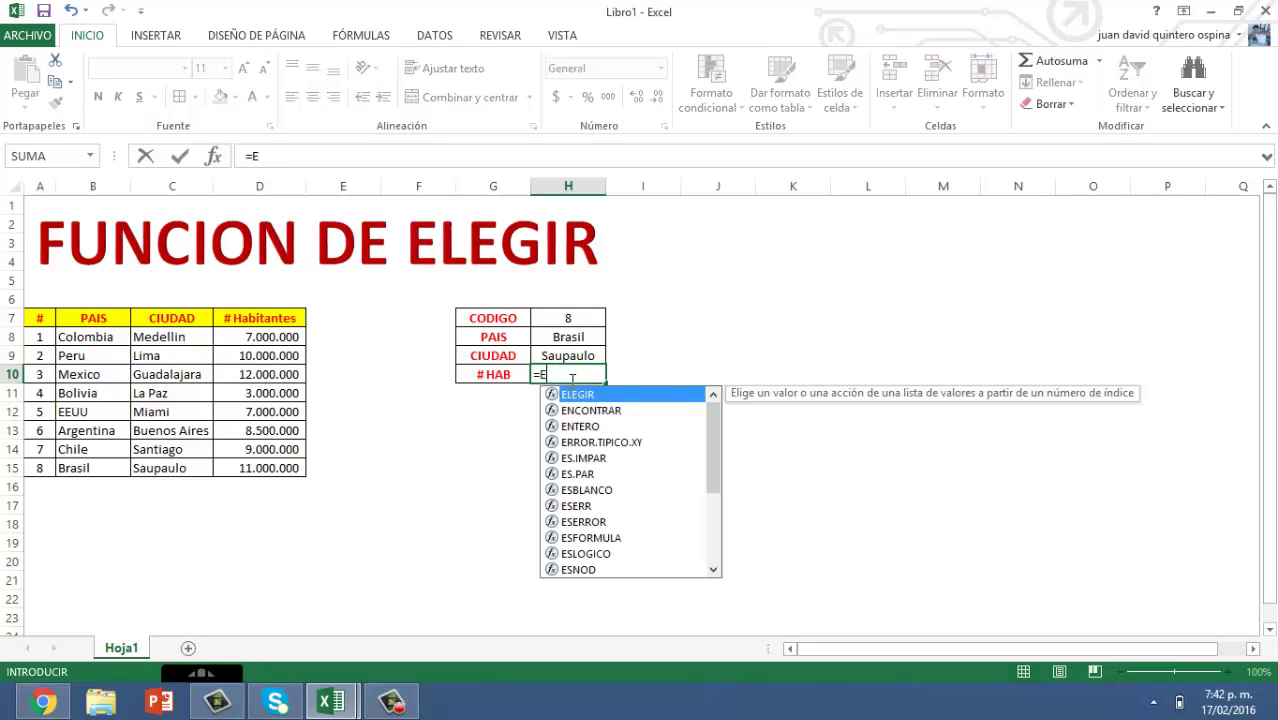
pyautogui.write('(')
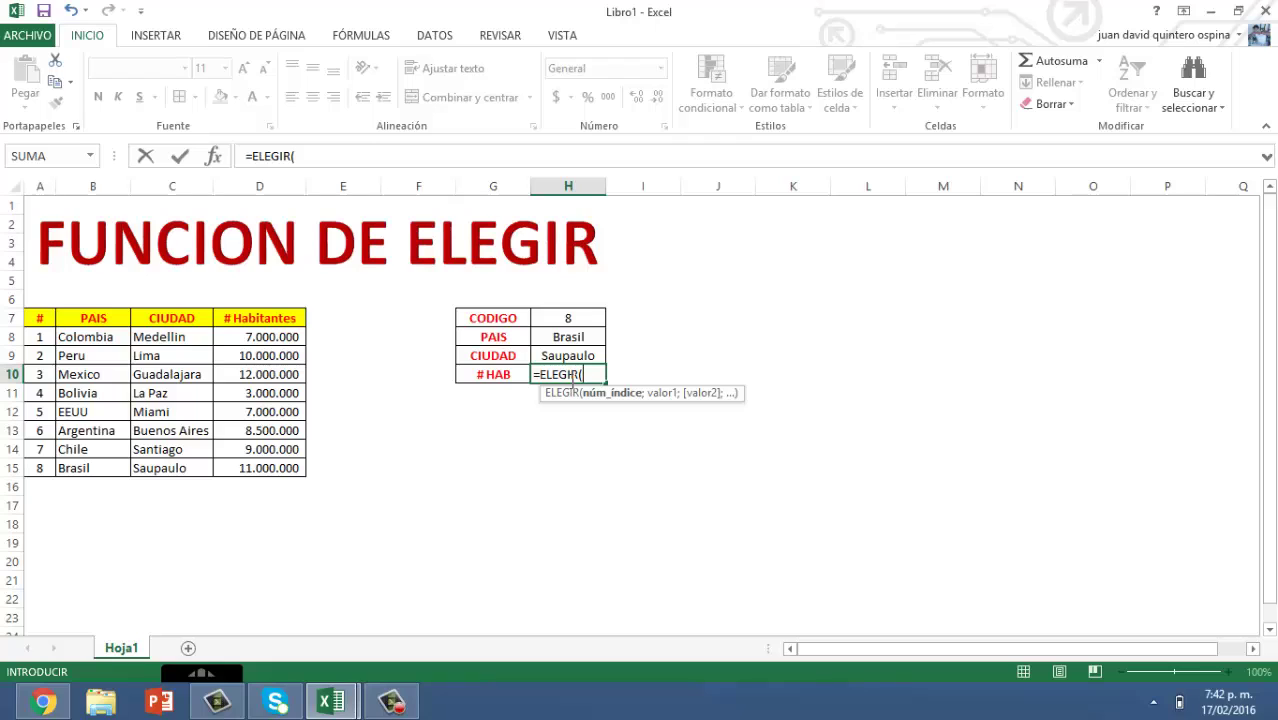
pyautogui.click(584, 319)
pyautogui.write(';')
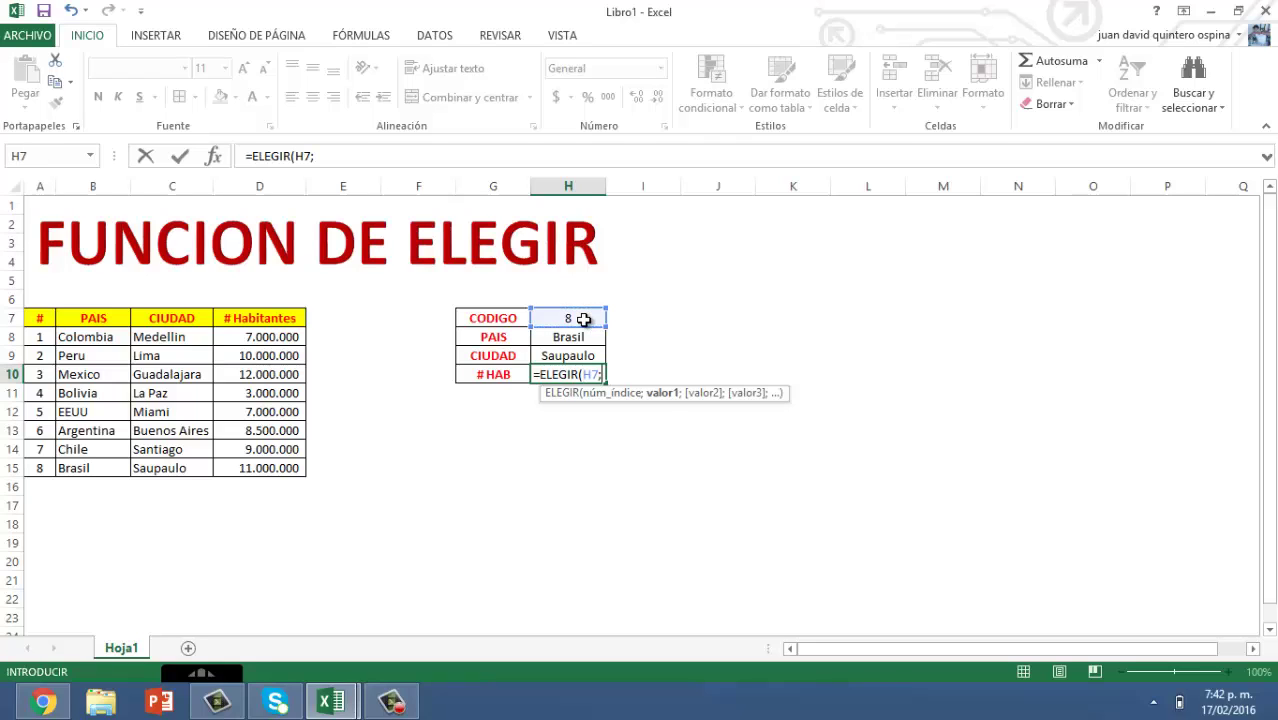
pyautogui.click(287, 336)
pyautogui.write(';')
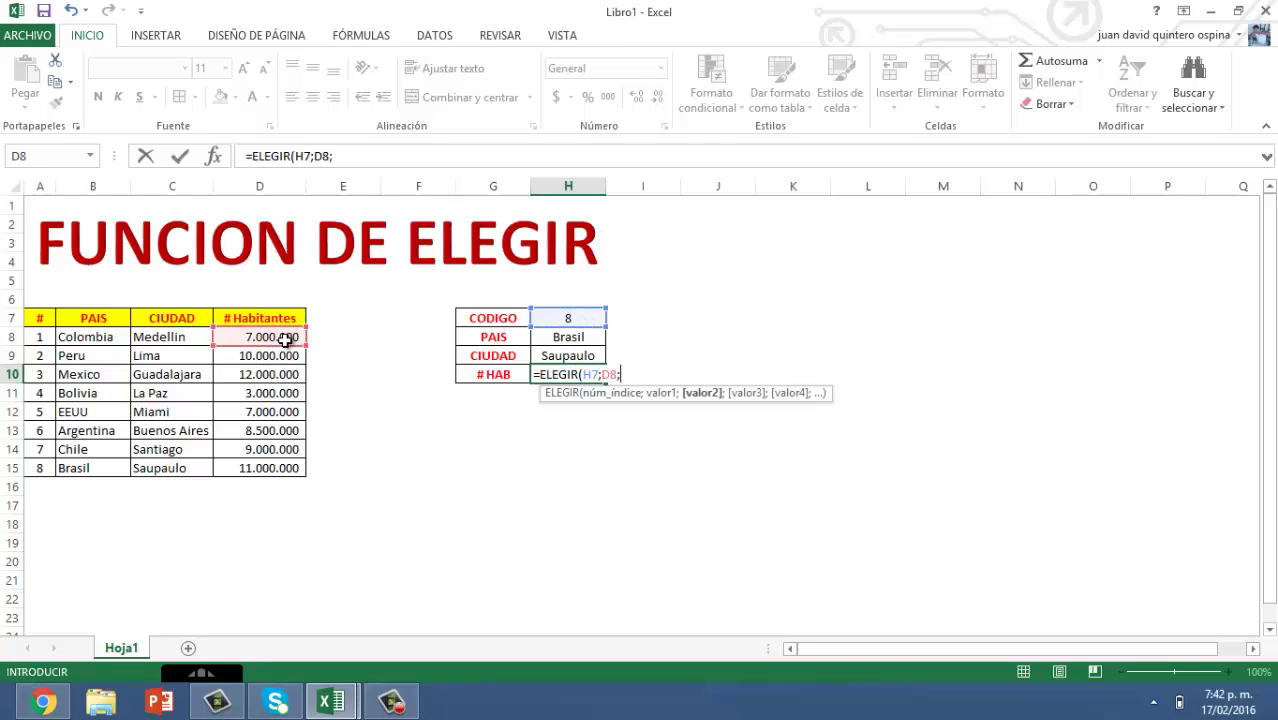
pyautogui.click(244, 356)
pyautogui.write(';')
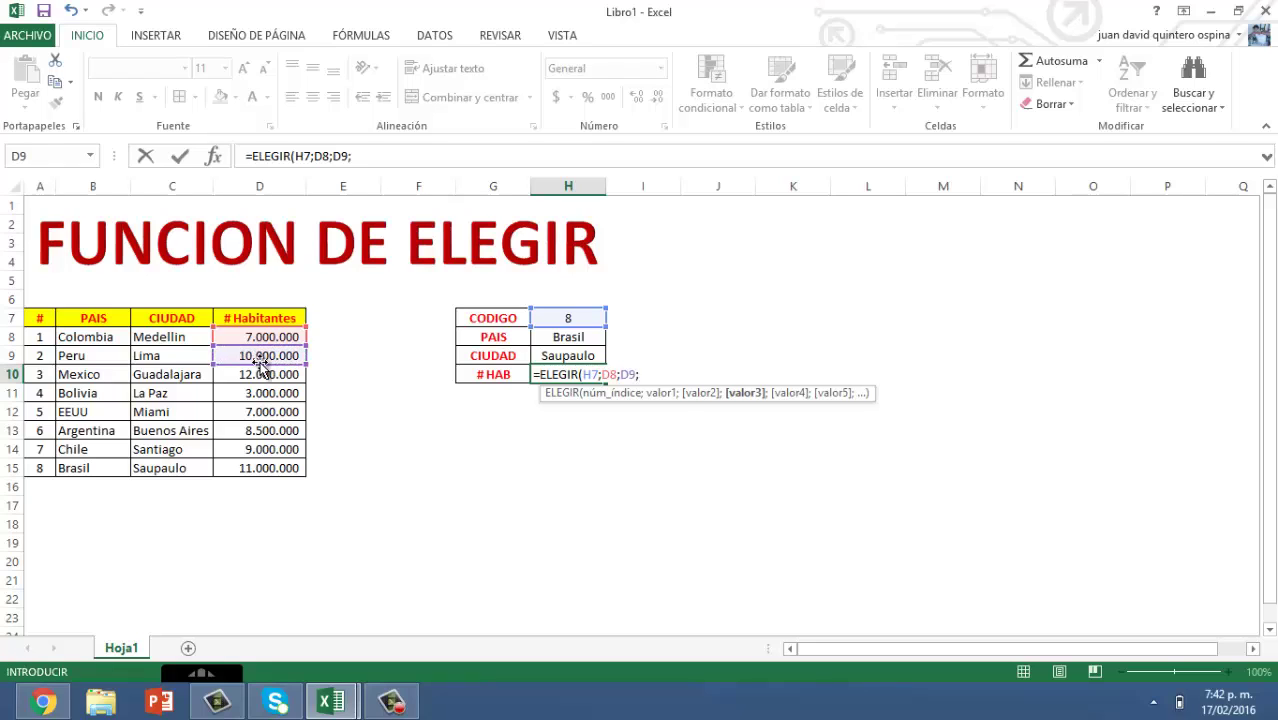
pyautogui.click(259, 372)
pyautogui.write(';')
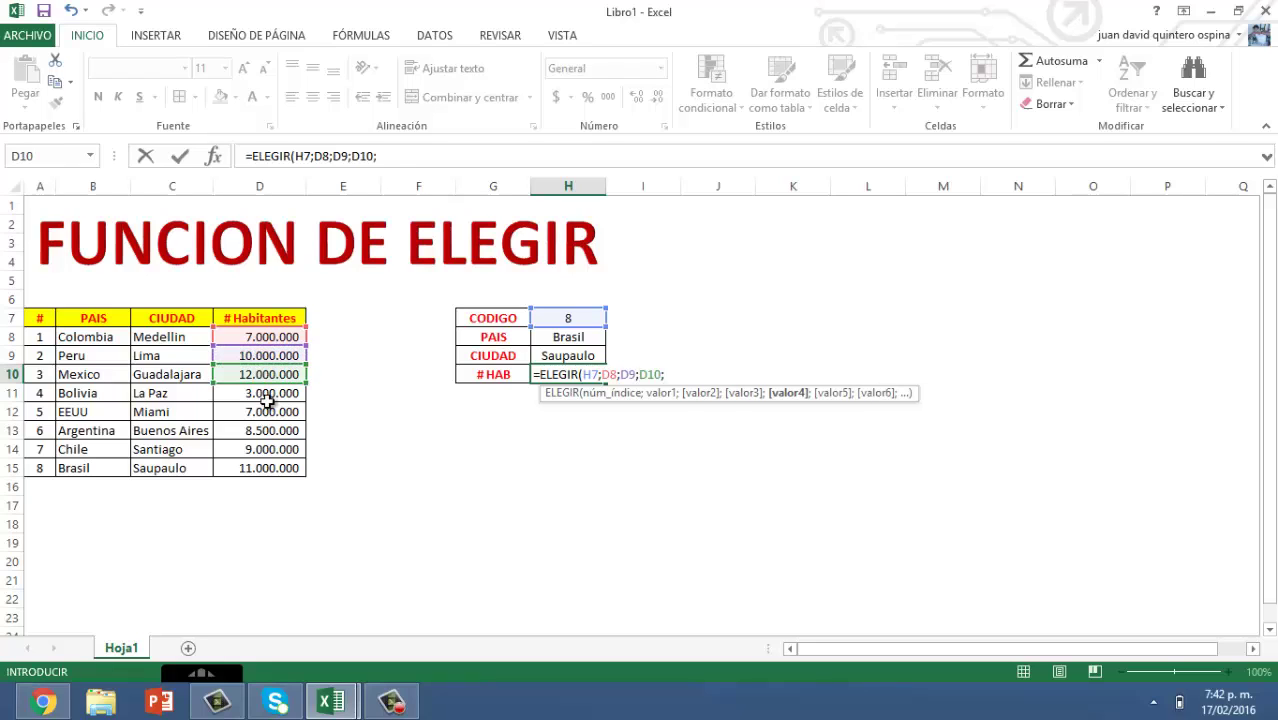
pyautogui.click(264, 393)
pyautogui.write(';')
pyautogui.click(293, 417)
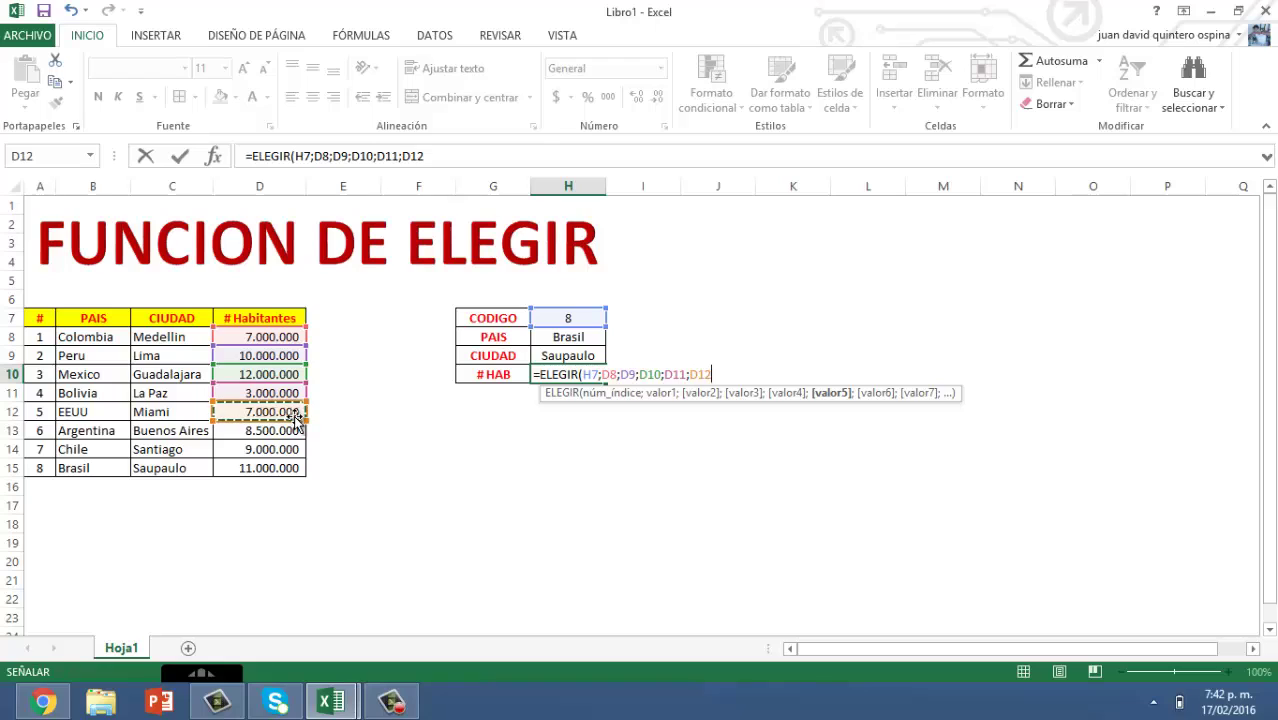
pyautogui.write(';')
pyautogui.click(292, 429)
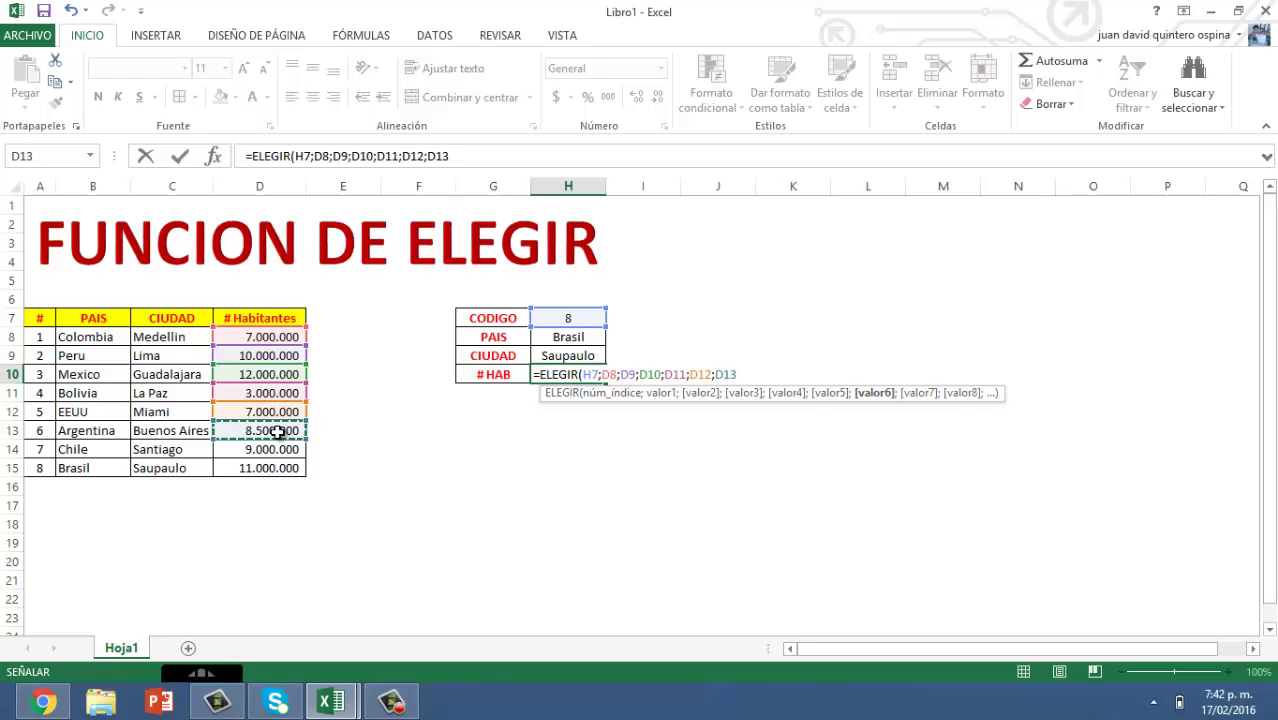
pyautogui.write(';')
pyautogui.click(278, 447)
pyautogui.write(';')
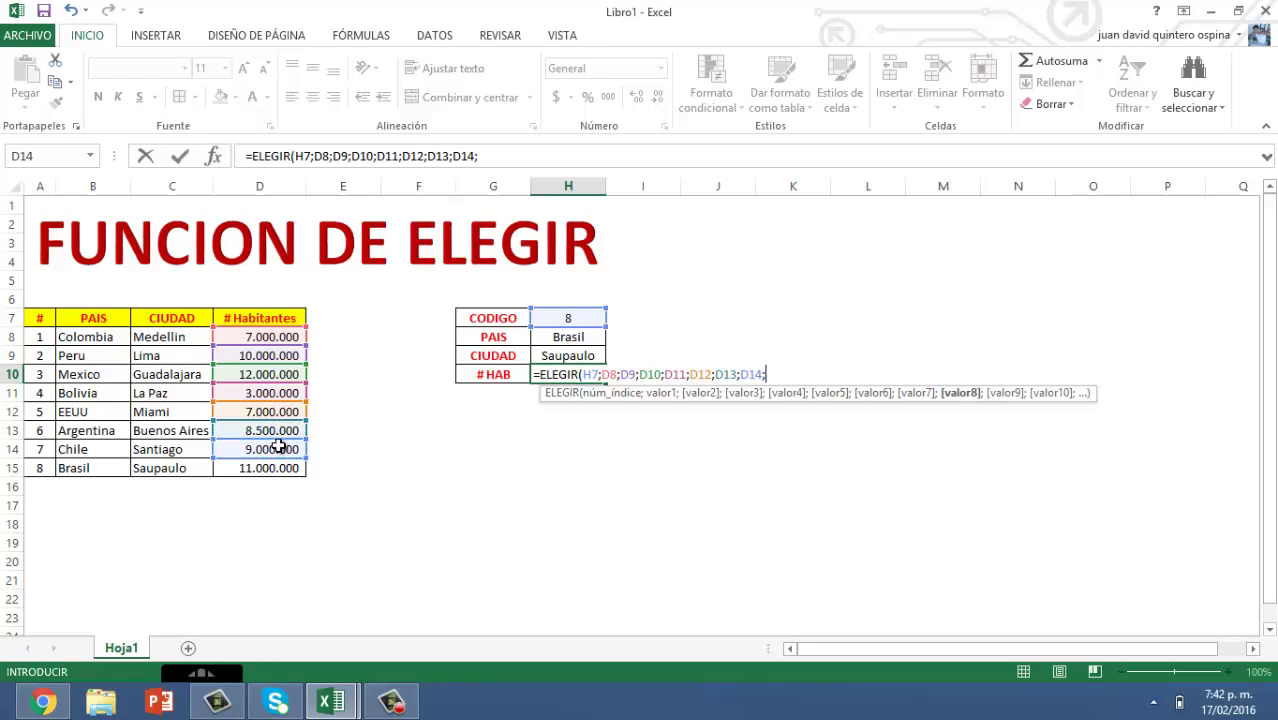
pyautogui.click(262, 469)
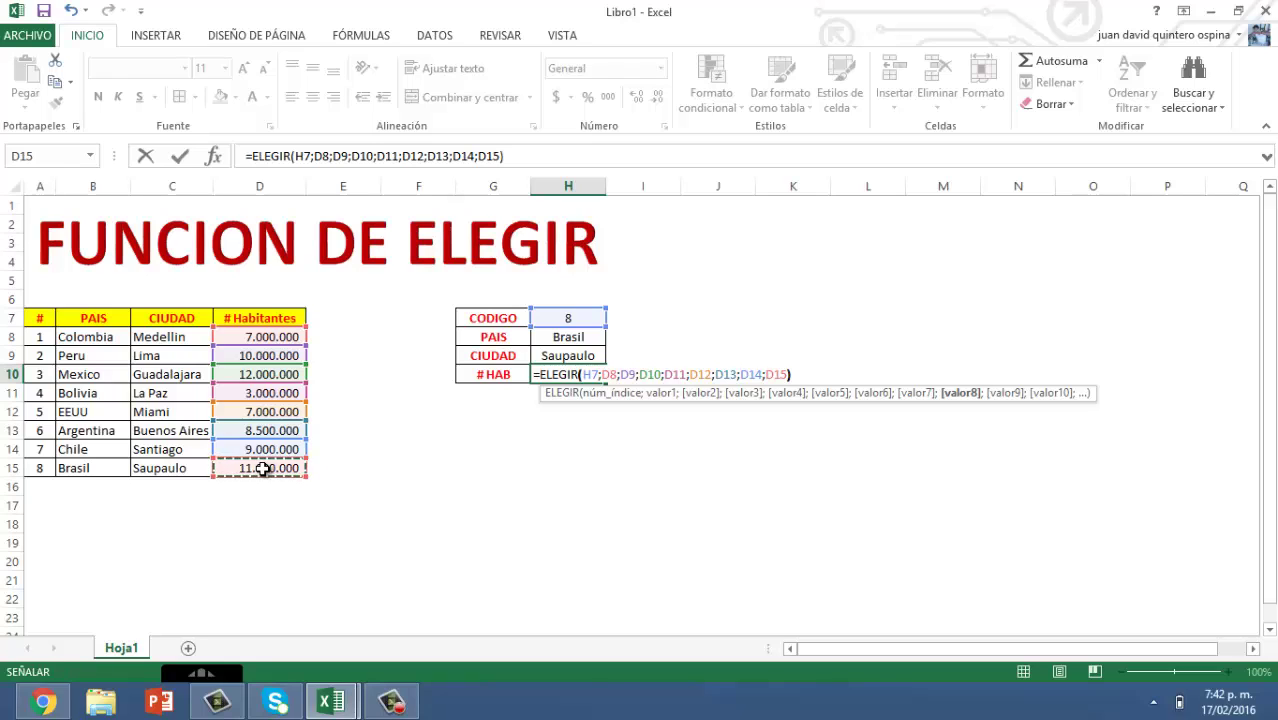
pyautogui.press('Return')
# Step: Format the #HAB result with thousand separators and no decimals, showing 11.000.000
pyautogui.click(568, 375)
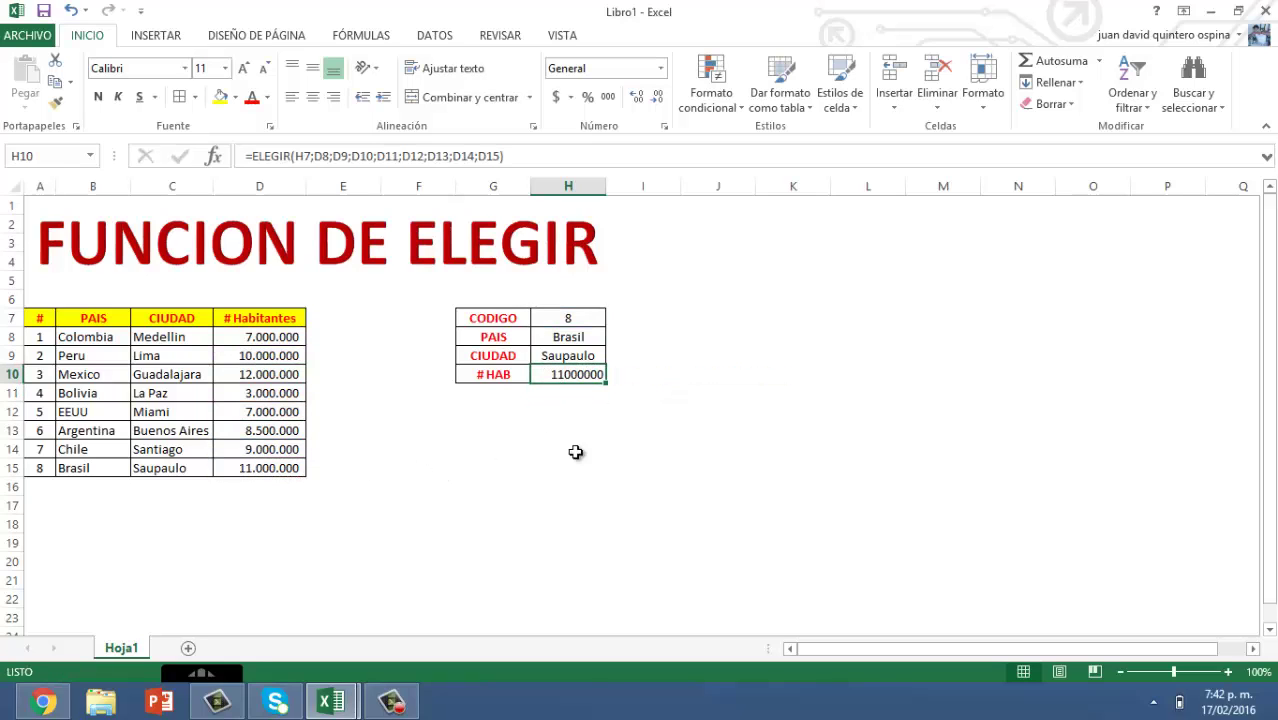
pyautogui.click(615, 97)
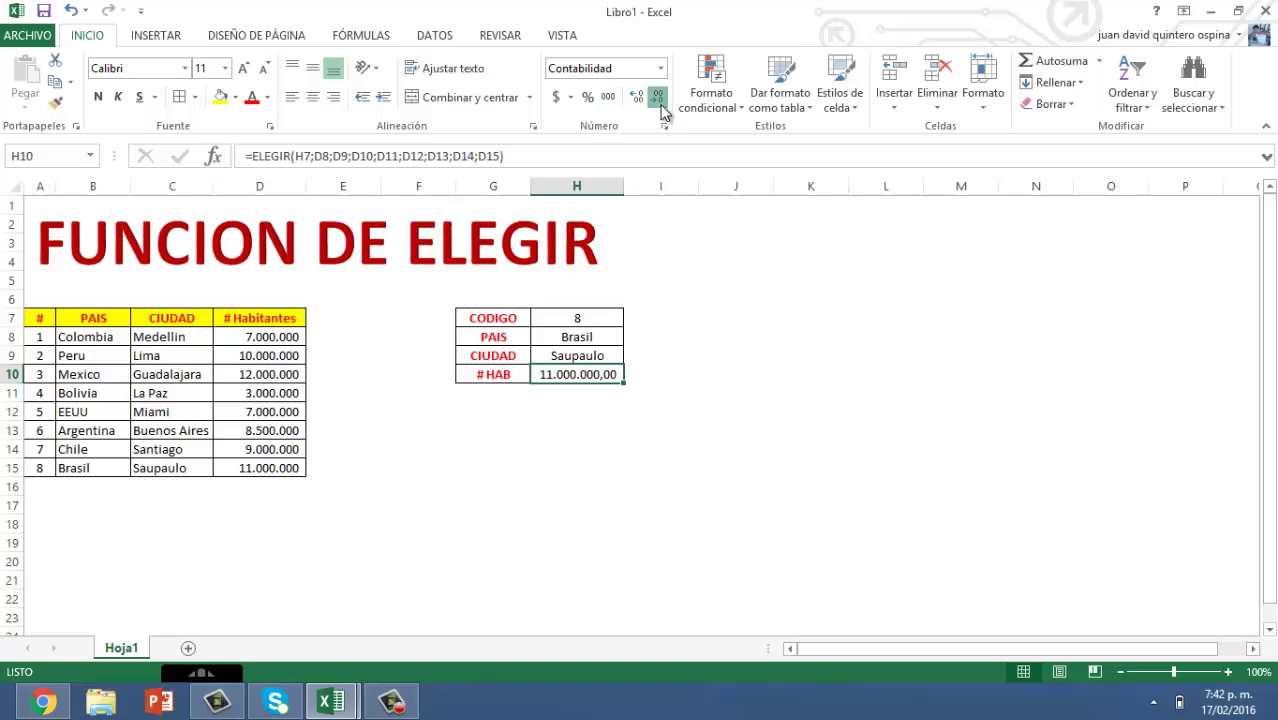
pyautogui.click(657, 97)
pyautogui.click(657, 97)
pyautogui.click(600, 318)
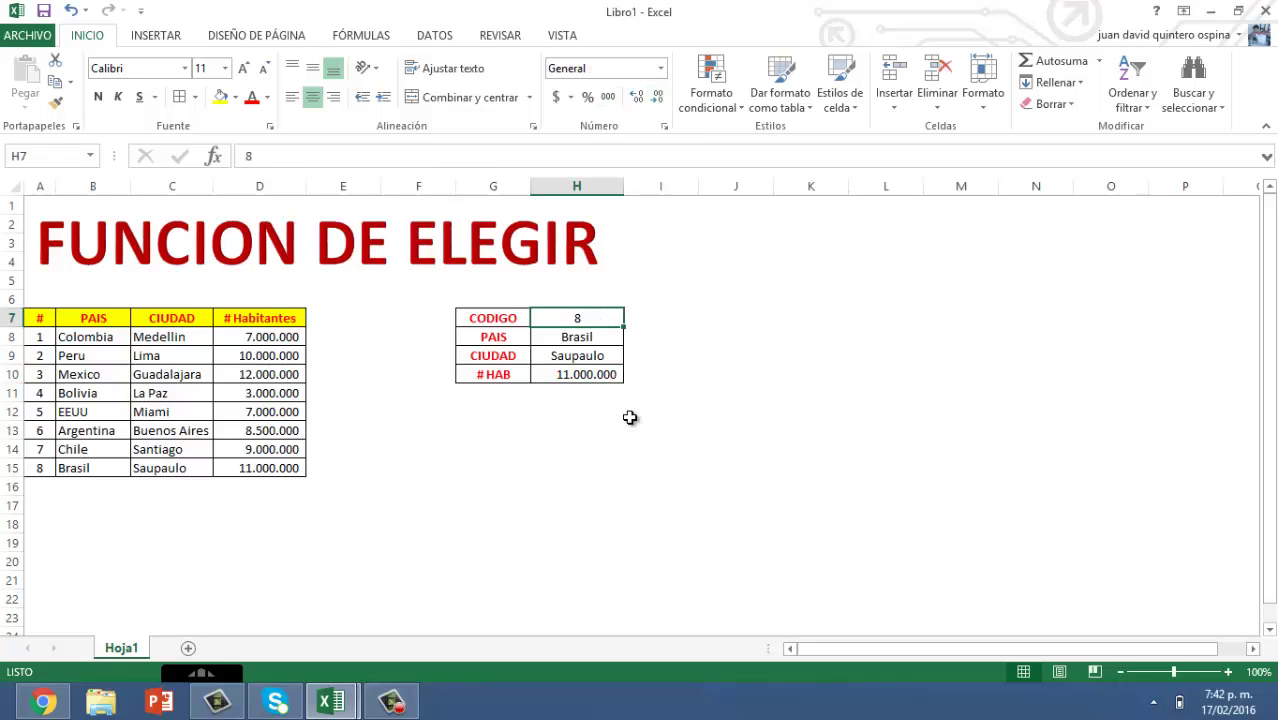
# Step: Test CODIGO 4 and check the three lookup results and the #HAB formula
pyautogui.write('4')
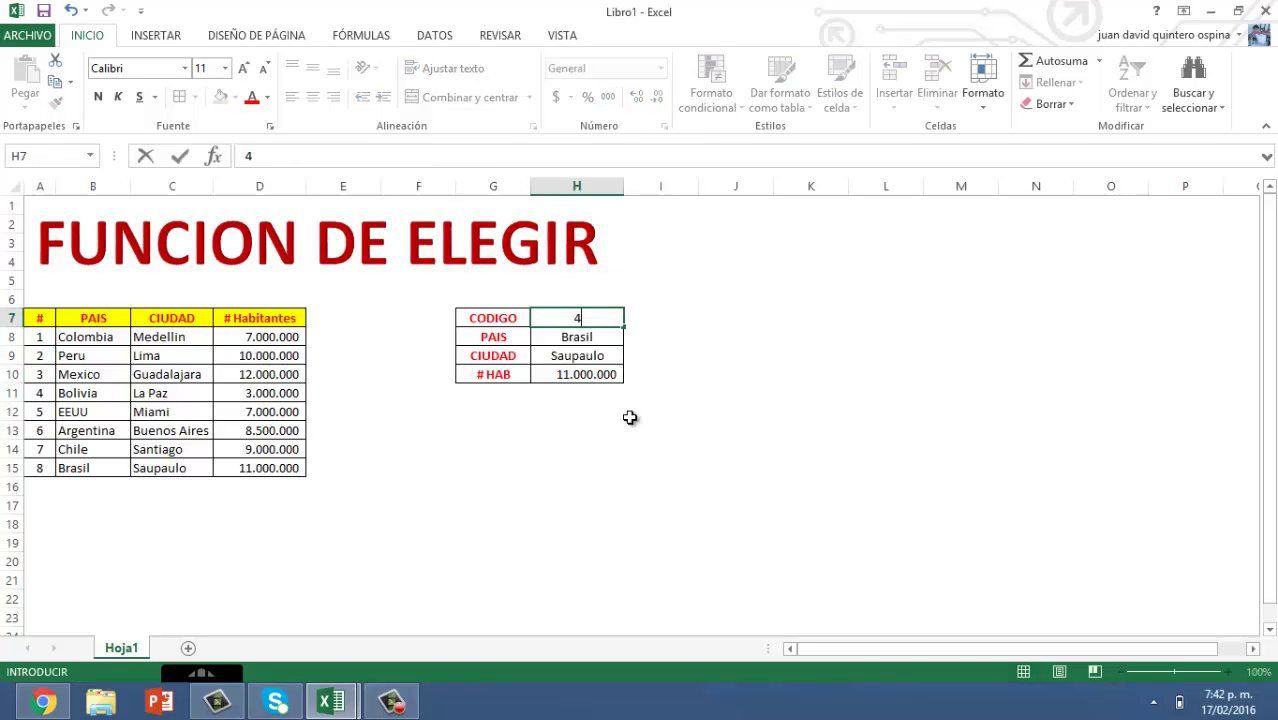
pyautogui.press('Return')
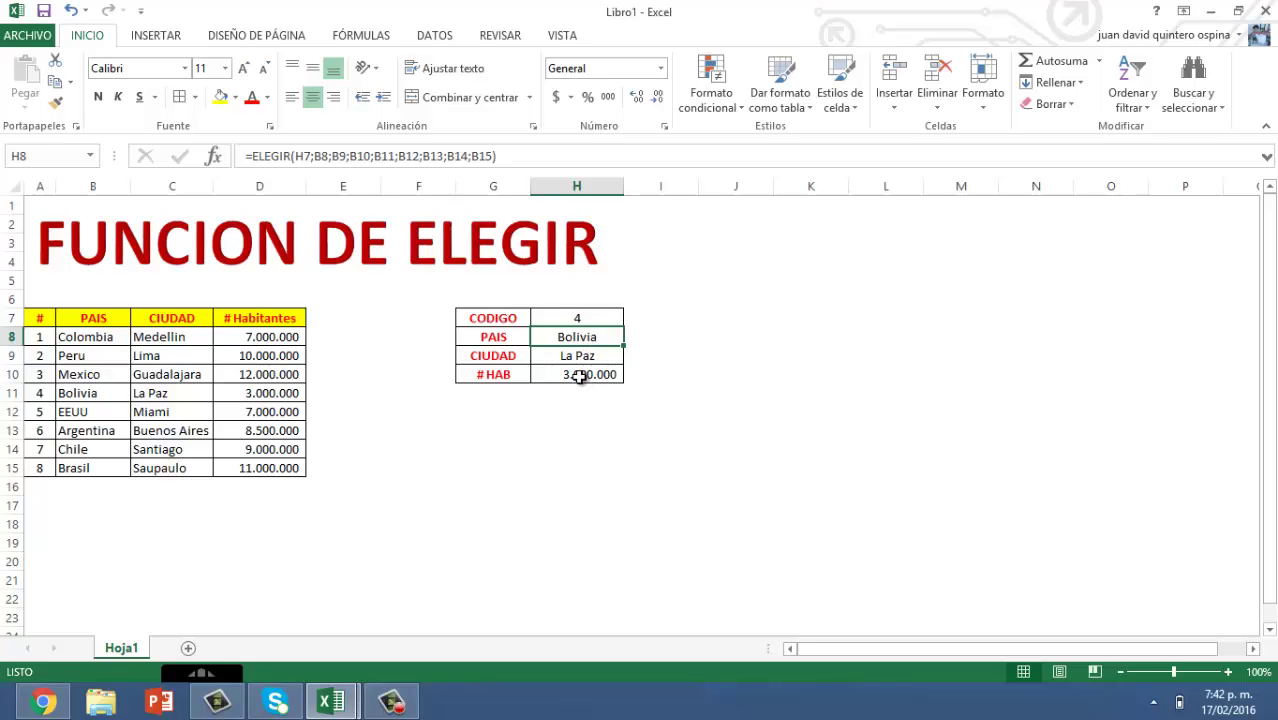
pyautogui.moveTo(578, 340); pyautogui.dragTo(585, 374)
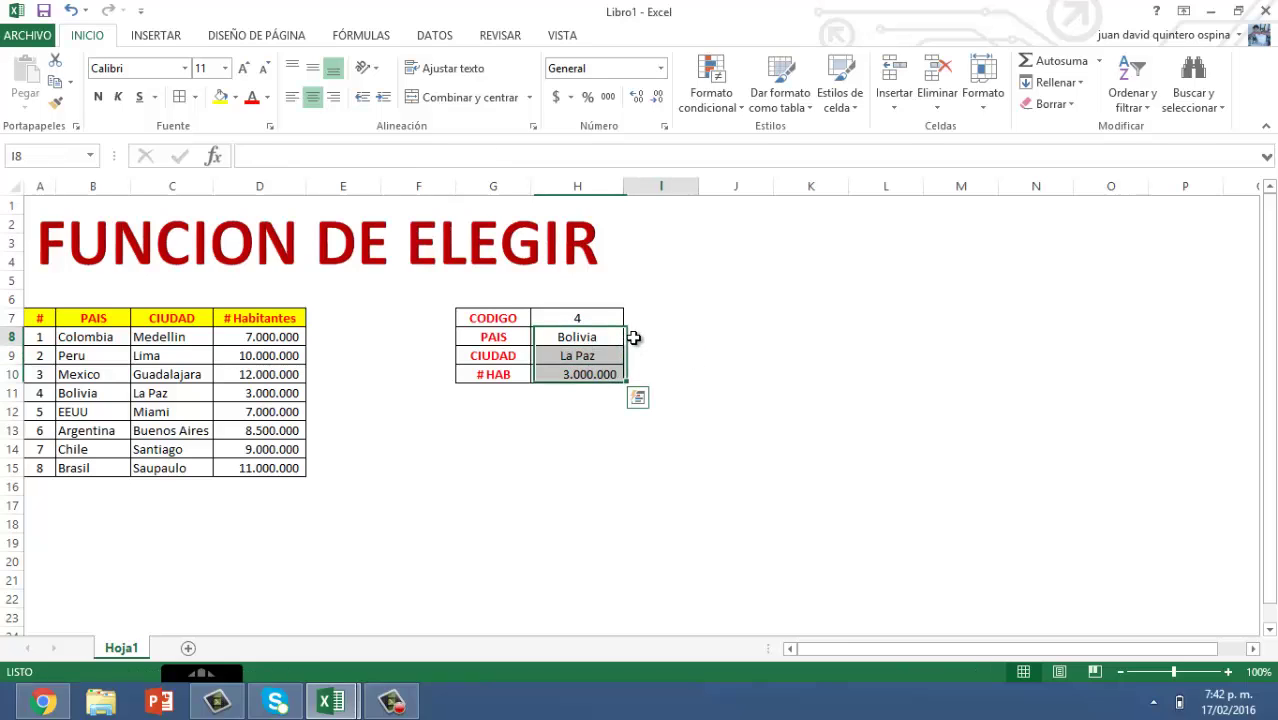
pyautogui.click(634, 338)
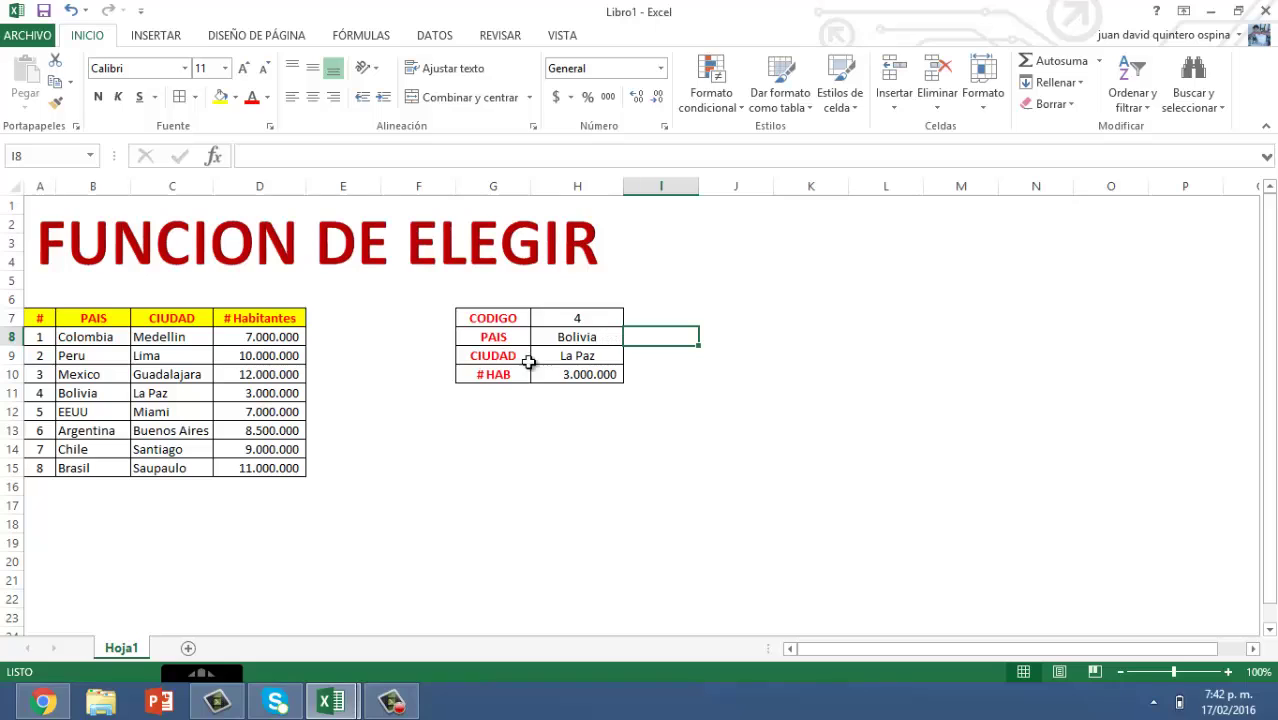
pyautogui.click(590, 374)
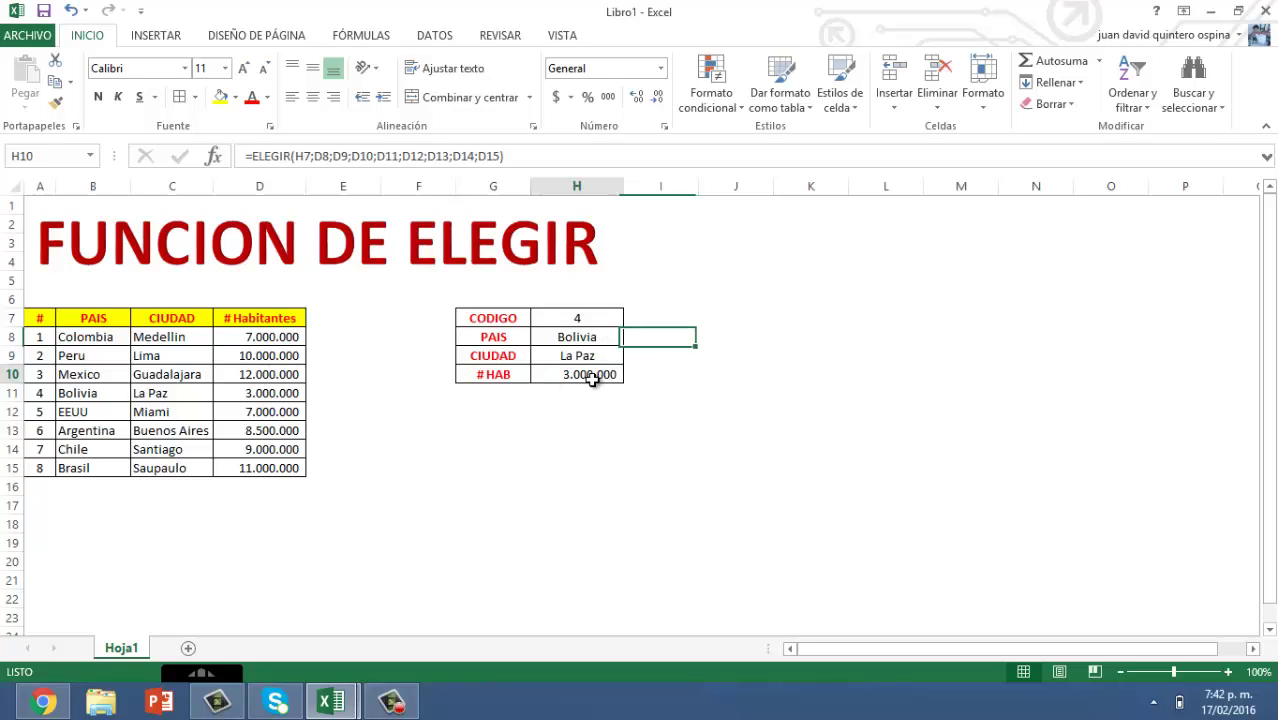
pyautogui.click(573, 431)
# Step: Set CODIGO to 1 so the box returns Colombia, Medellin and 7.000.000
pyautogui.click(582, 322)
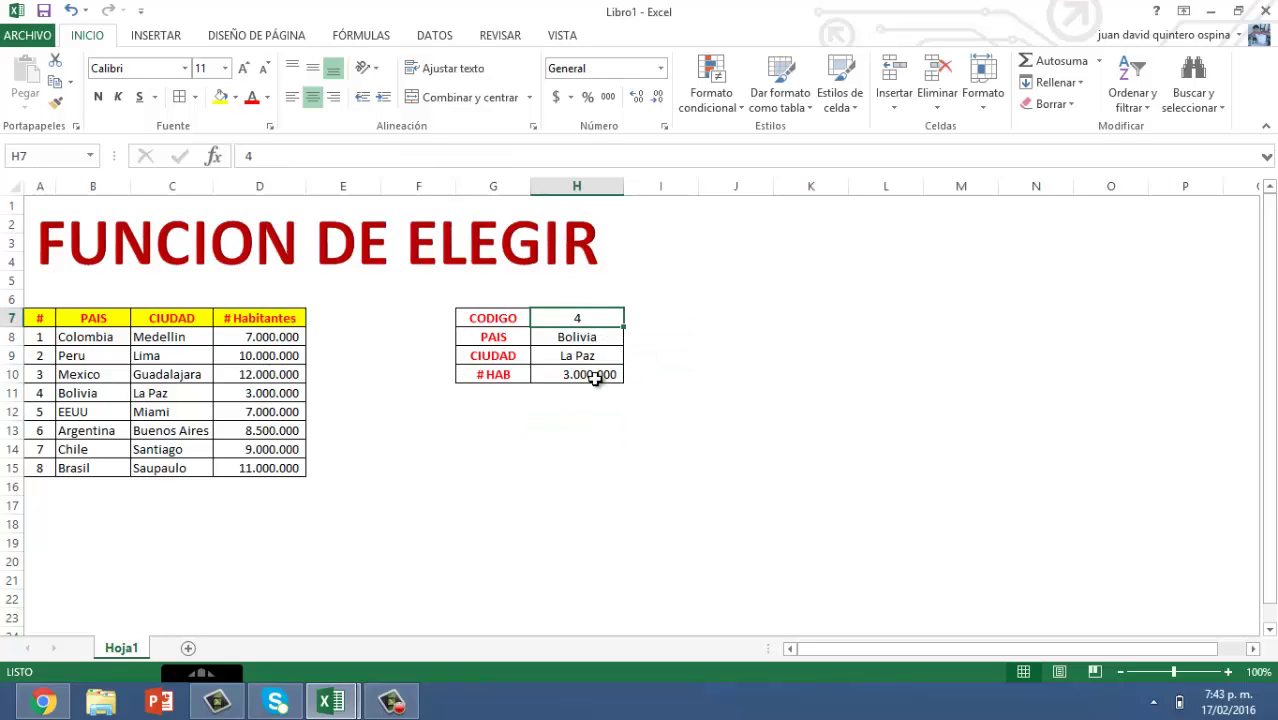
pyautogui.write('1')
pyautogui.press('Return')
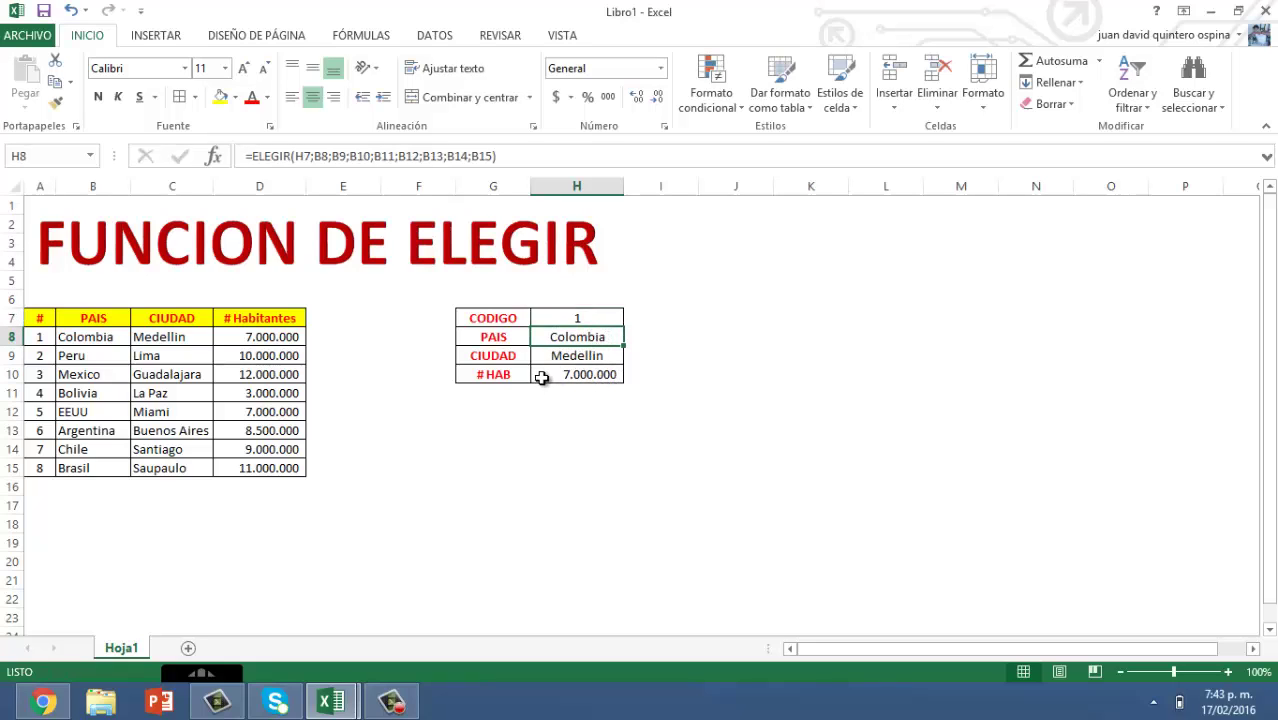
pyautogui.click(717, 414)
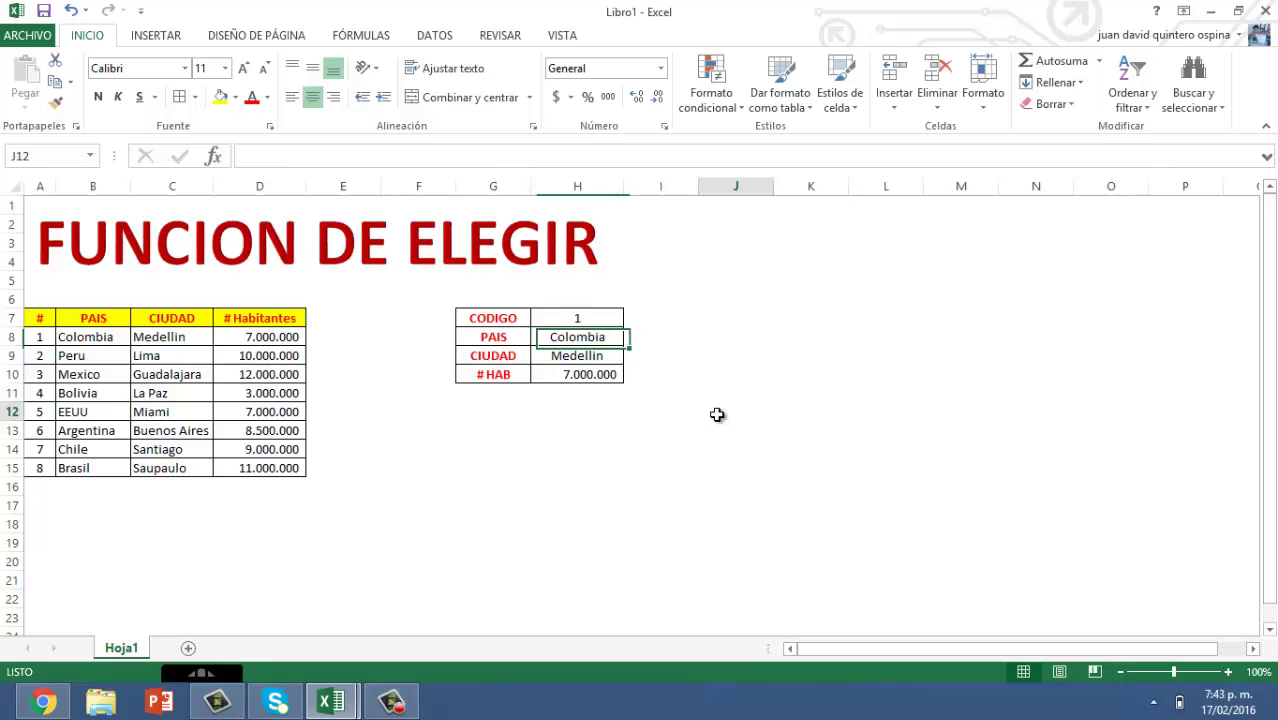